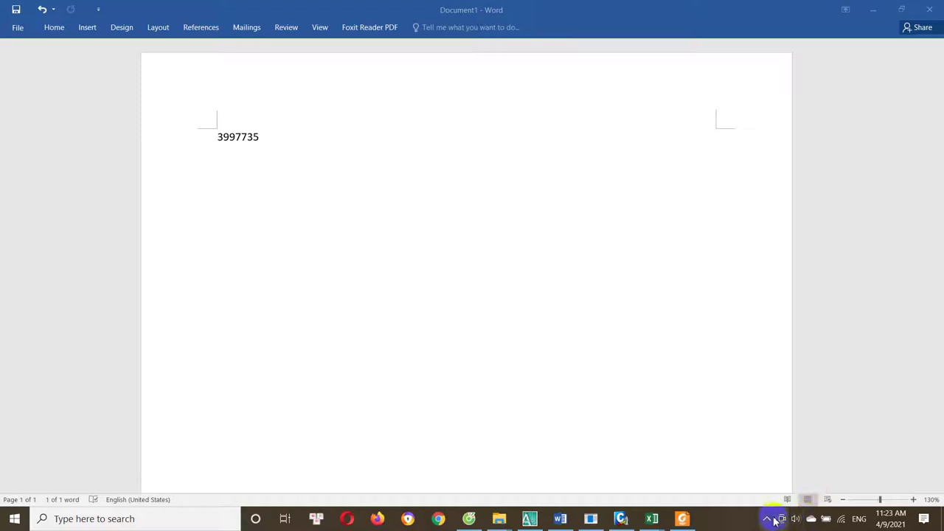
Replace 3997735 with 'Video này mình sẽ trình bày import mặt cắt vào midas 2019' and start a new line
double_click(306, 138)
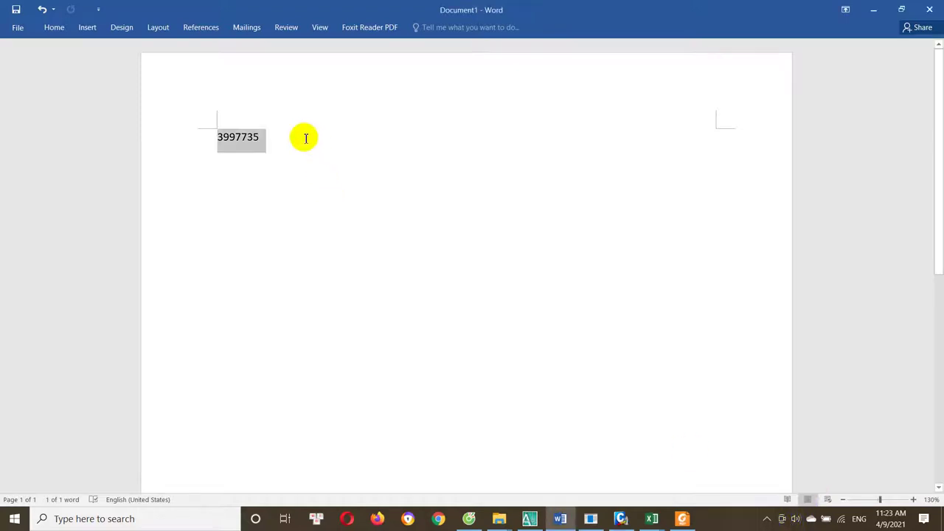
type("vào midas 2019")
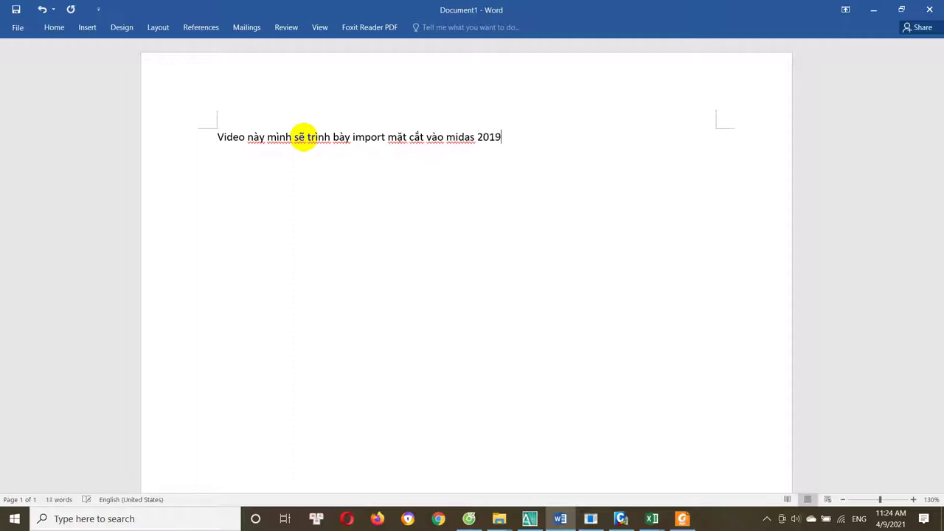
key("Return")
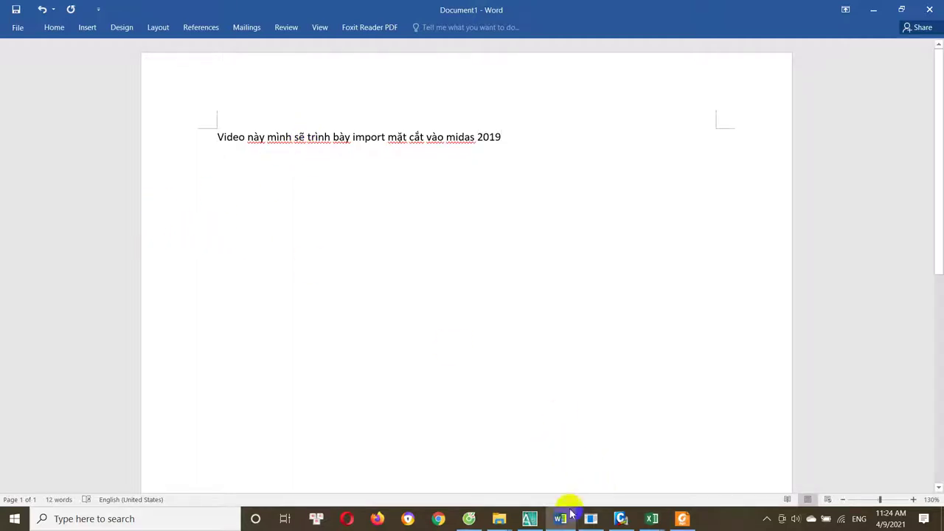
Switch to AutoCAD and select the whole bridge deck section in mcnhip.dxf
type("đ")
key("BackSpace")
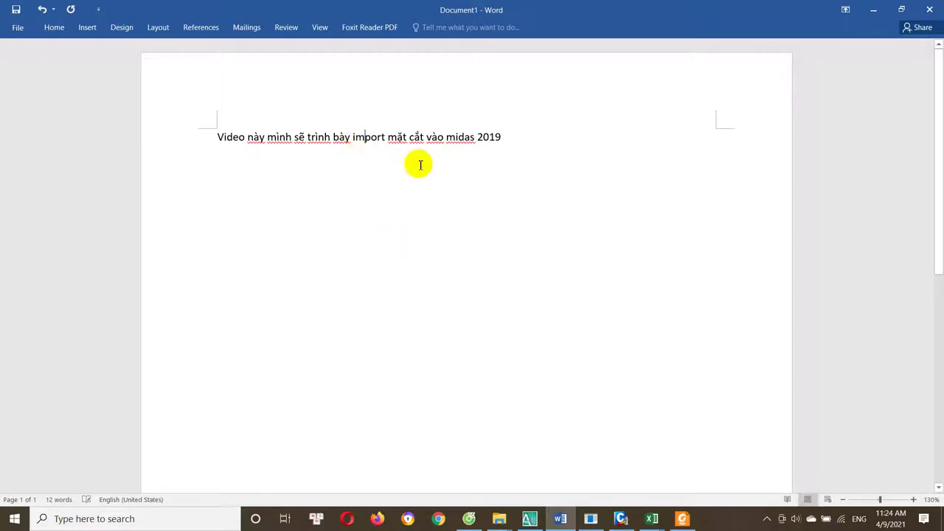
left_click(529, 517)
left_click_drag(532, 261, 399, 339)
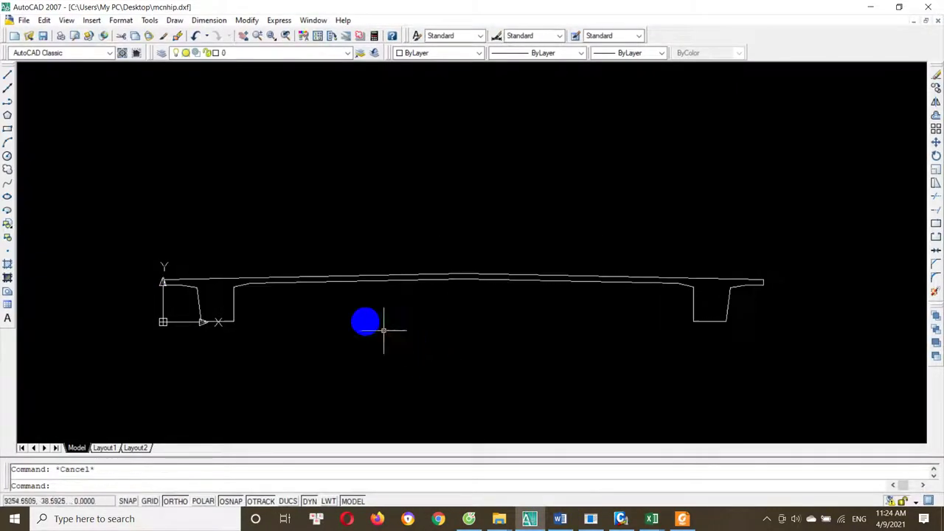
Zoom around the bridge deck section and window-select its outline
scroll(316, 300, "up", 2)
scroll(237, 300, "up", 2)
key("Escape")
left_click(213, 313)
left_click(291, 317)
scroll(317, 314, "down", 2)
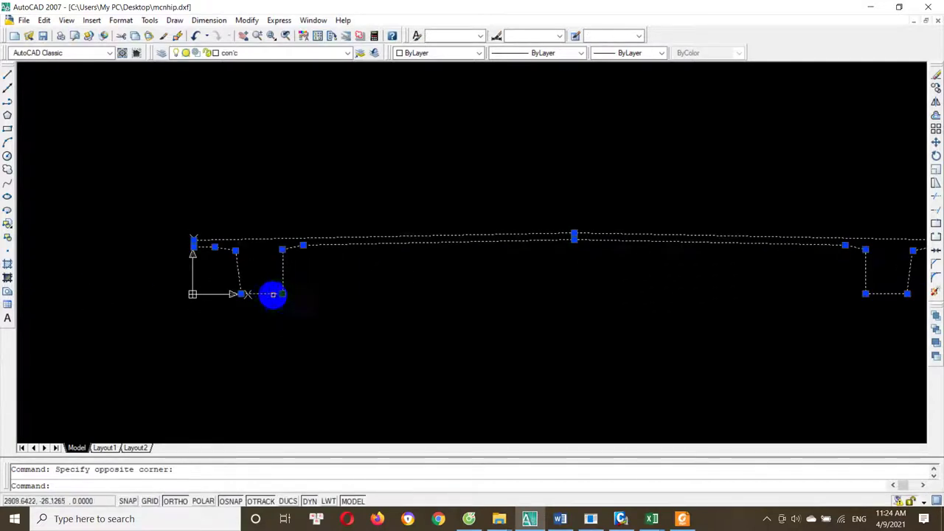
Return to the Word notes and continue writing after 'midas 2019'
left_click(470, 519)
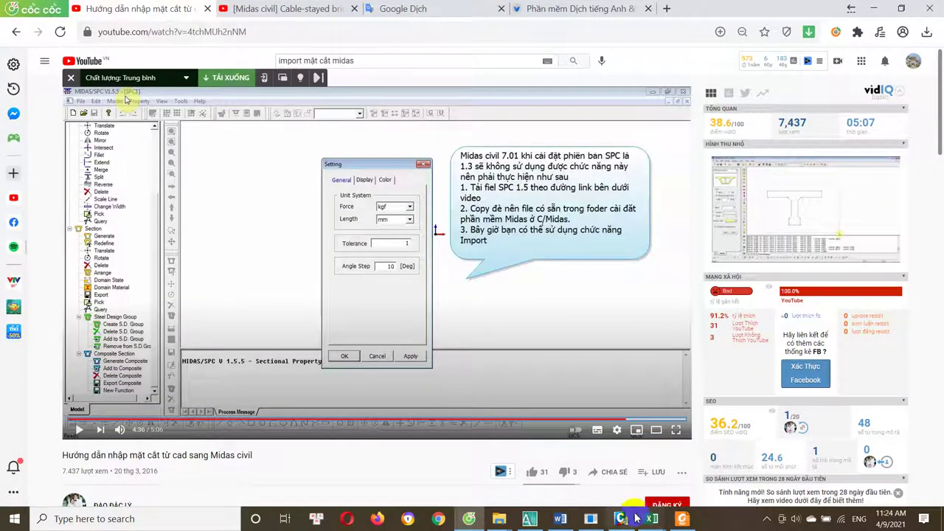
left_click(560, 516)
left_click(559, 145)
type("a có mặt cắt như hình")
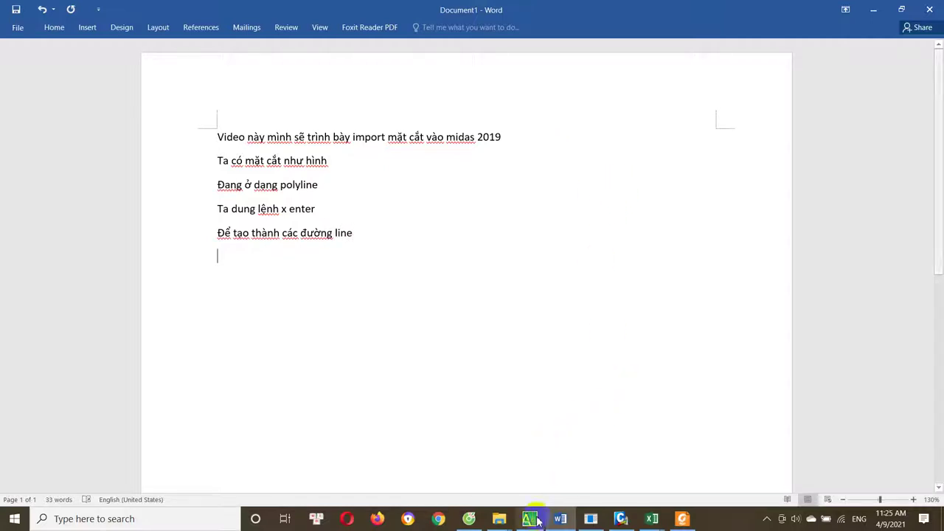
Switch back to AutoCAD showing the mcnhip.dxf bridge deck section
mouse_move(529, 518)
left_click(528, 487)
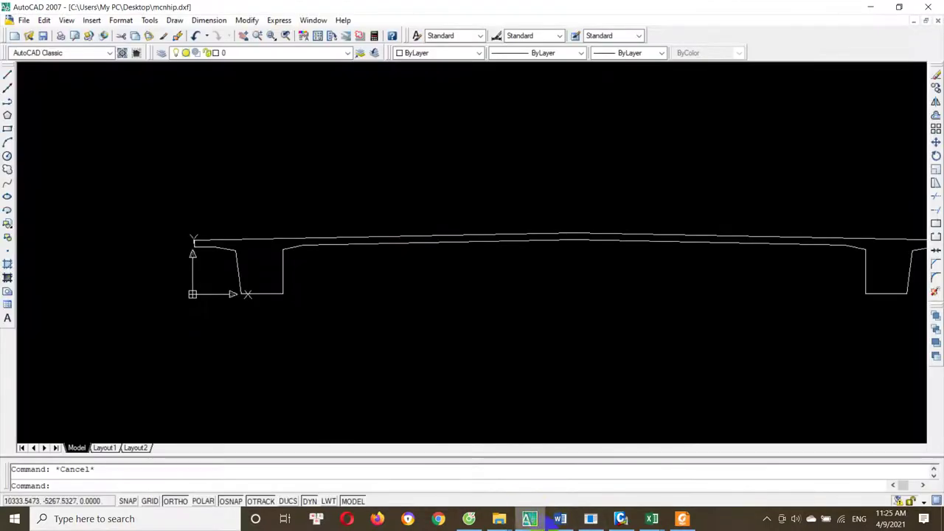
Select the entire bridge deck section and explode its polyline into separate lines
left_click(24, 20)
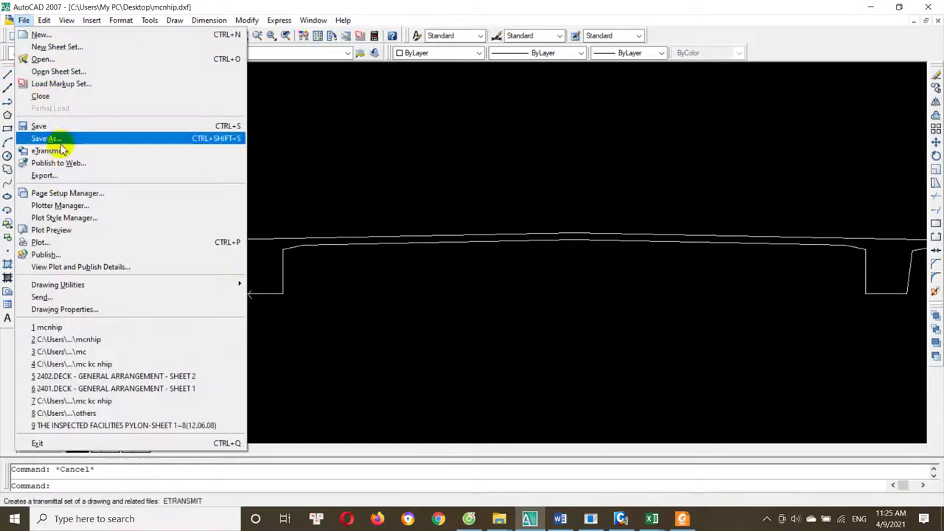
left_click_drag(467, 209, 399, 211)
left_click(399, 211)
key("ctrl+a")
scroll(436, 280, "down", 3)
middle_click_drag(492, 282, 459, 273)
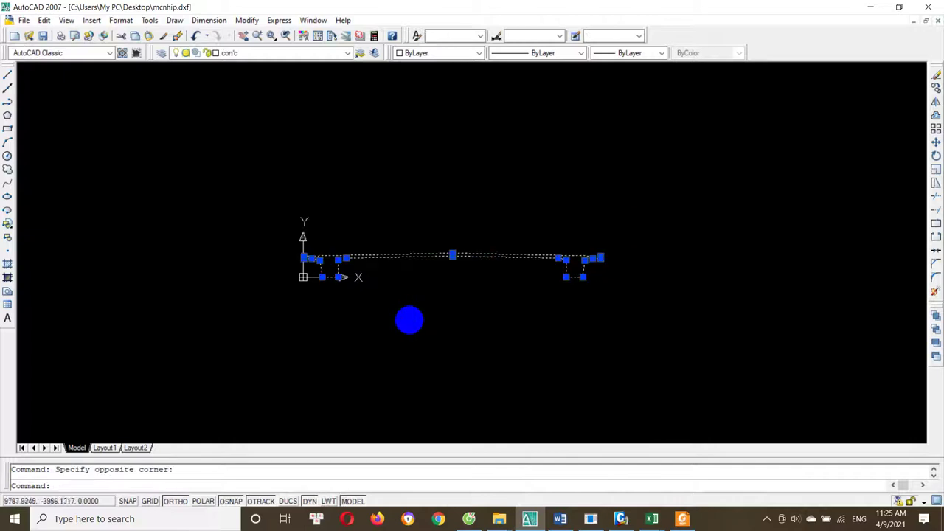
key("Escape")
scroll(465, 257, "up", 3)
Pick top-edge and left web lines to confirm they are now separate
left_click(464, 258)
left_click(385, 259)
scroll(301, 305, "down", 1)
scroll(401, 255, "up", 3)
left_click(469, 245)
left_click(396, 266)
left_click(366, 201)
key("Escape")
Window-select parts of the section and check individual web and top lines
left_click(419, 372)
left_click(406, 354)
key("Escape")
left_click(270, 175)
left_click(476, 318)
key("Escape")
left_click(442, 237)
left_click(405, 228)
scroll(413, 237, "down", 2)
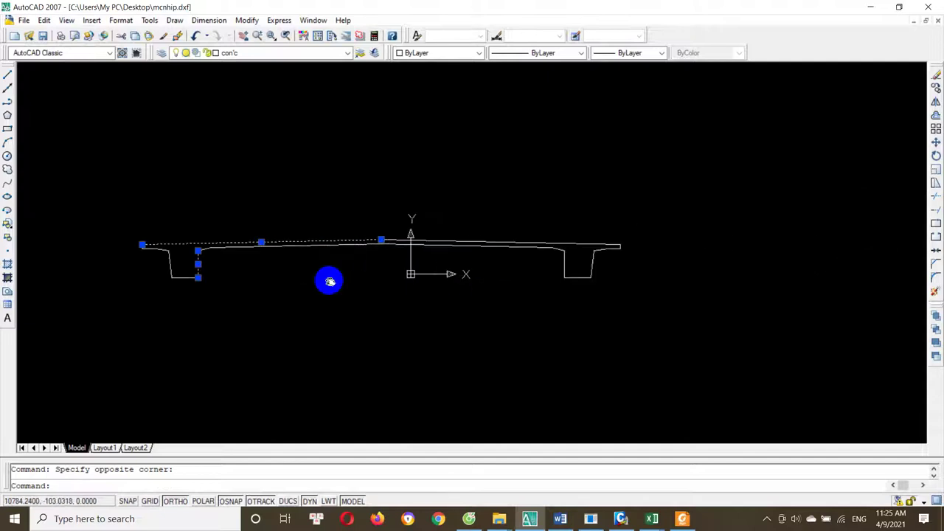
scroll(455, 273, "up", 1)
key("Escape")
Check the right web line, then save the drawing to mcnhip.dxf
left_click(555, 256)
left_click(639, 288)
left_click(576, 265)
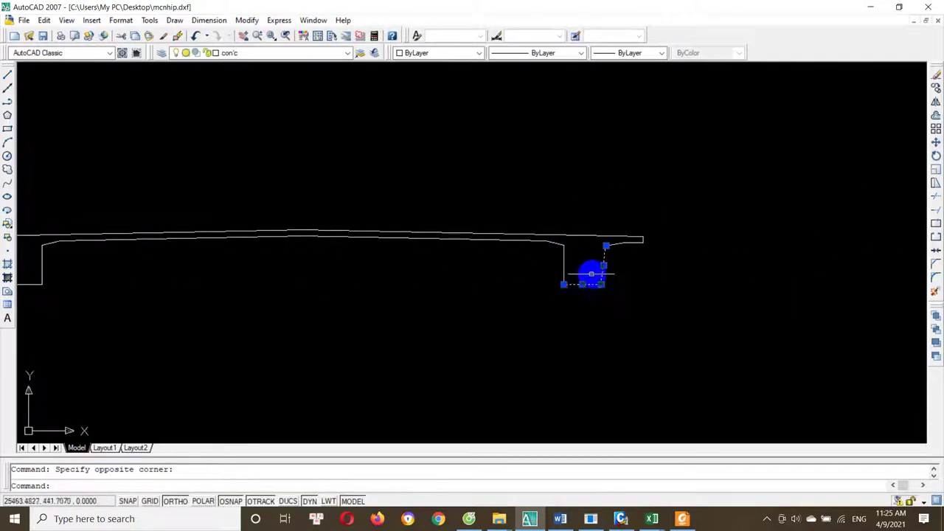
key("Escape")
middle_click_drag(590, 270, 549, 285)
key("ctrl+s")
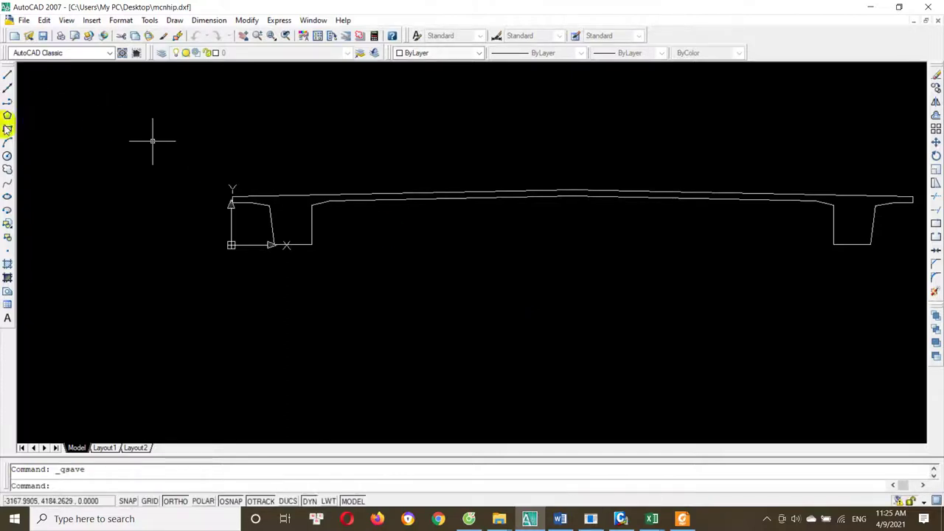
left_click(561, 518)
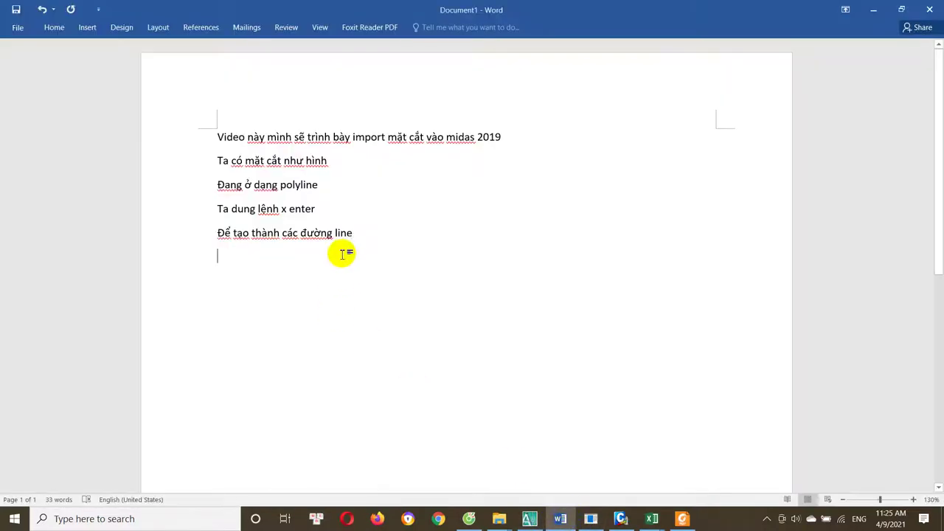
Add the note 'Sau đó ta lưu file ở desktop' and highlight 'desktop' in yellow
type("sa")
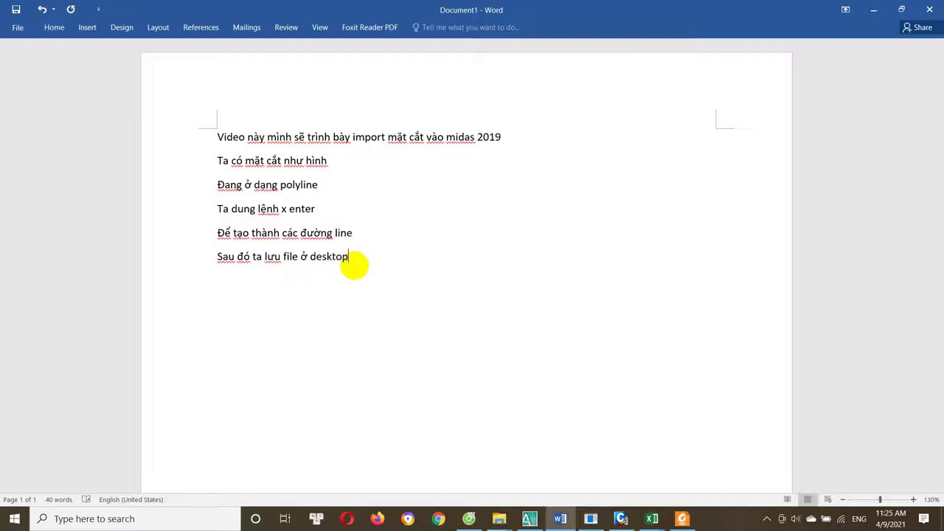
mouse_move(356, 267)
left_mouse_down()
mouse_move(285, 270)
mouse_move(331, 258)
left_mouse_up()
left_click(56, 30)
left_click(209, 68)
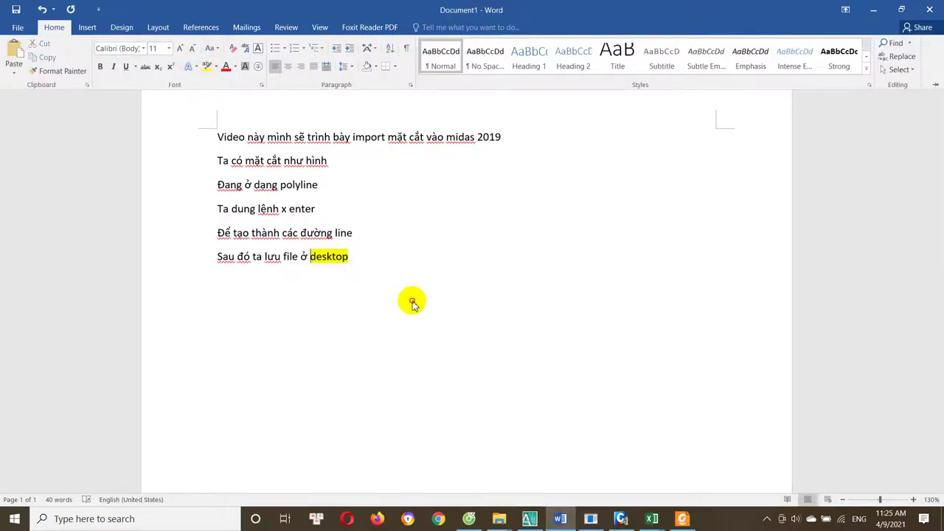
left_click(416, 304)
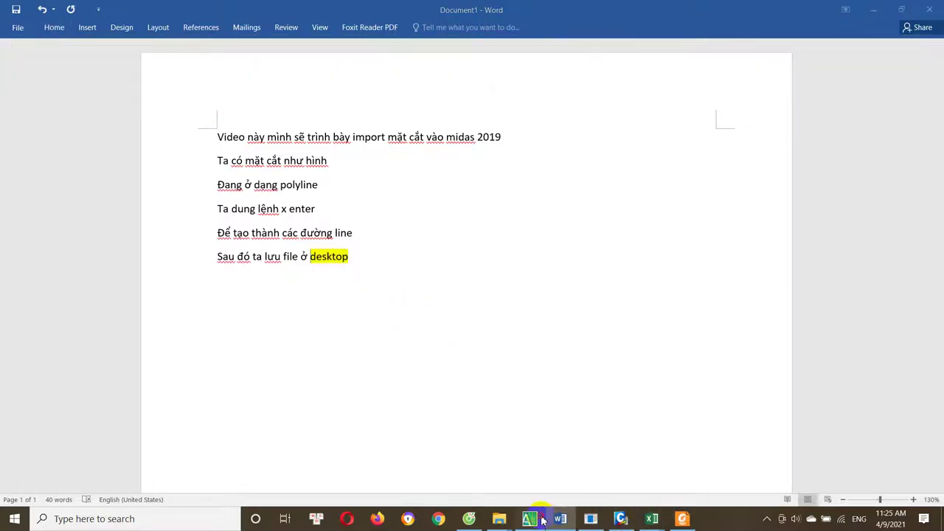
left_click(529, 519)
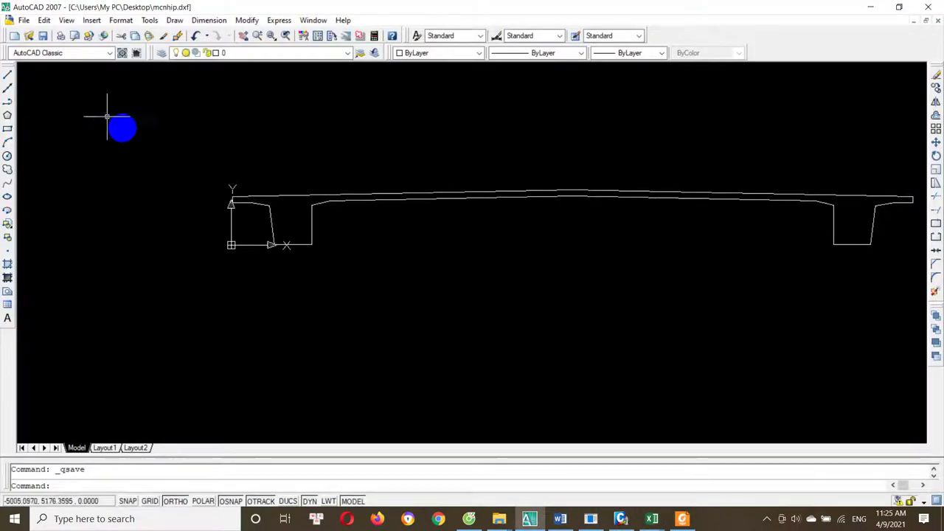
Save As over mcnhip.dxf on the Desktop in AutoCAD 2000 DXF format, confirming the replace
left_click(22, 20)
left_click(43, 139)
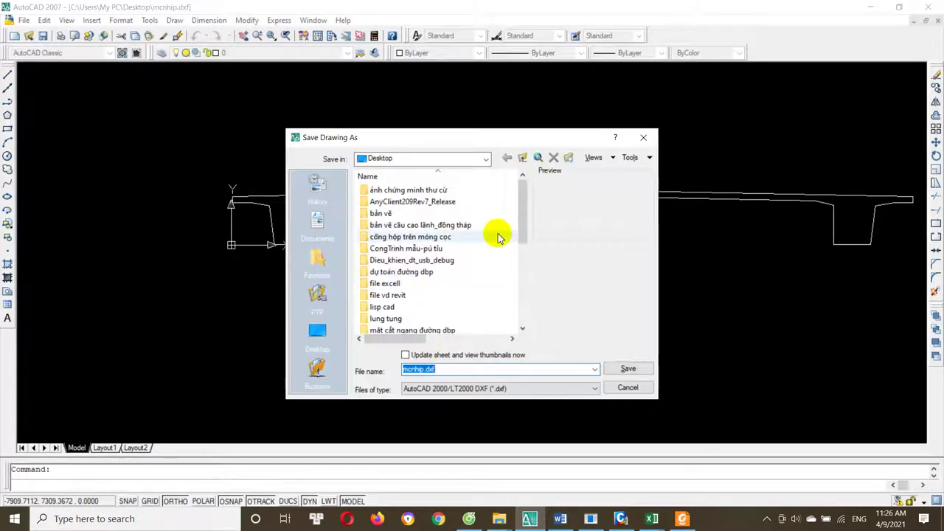
left_click_drag(523, 217, 525, 343)
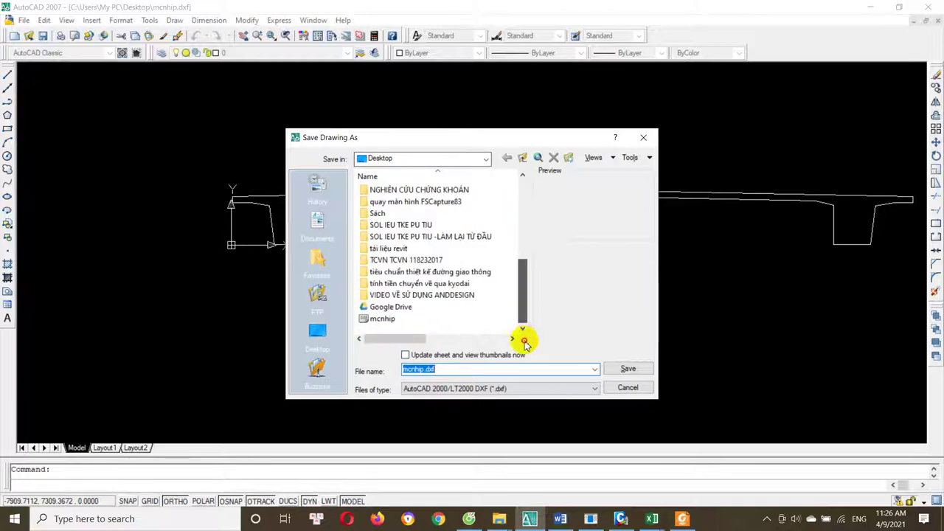
left_click(385, 319)
left_click(631, 369)
left_click(446, 298)
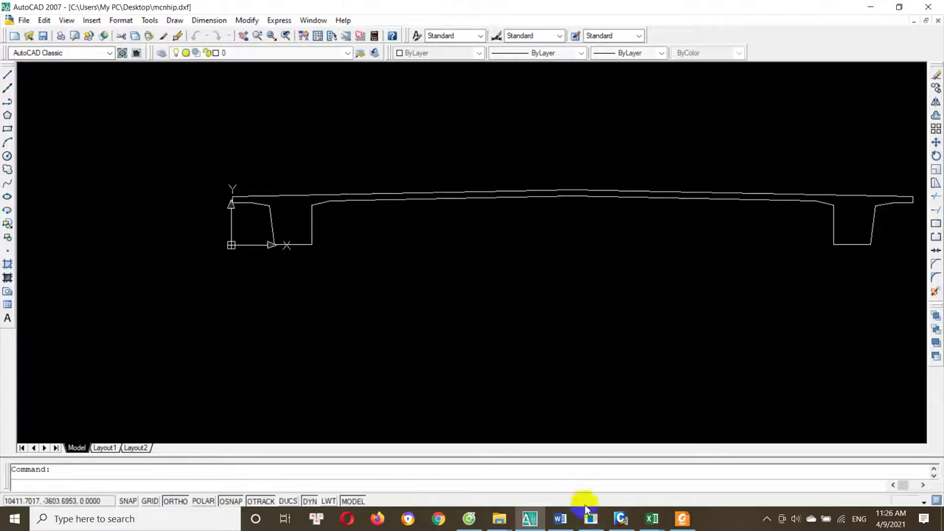
left_click(621, 519)
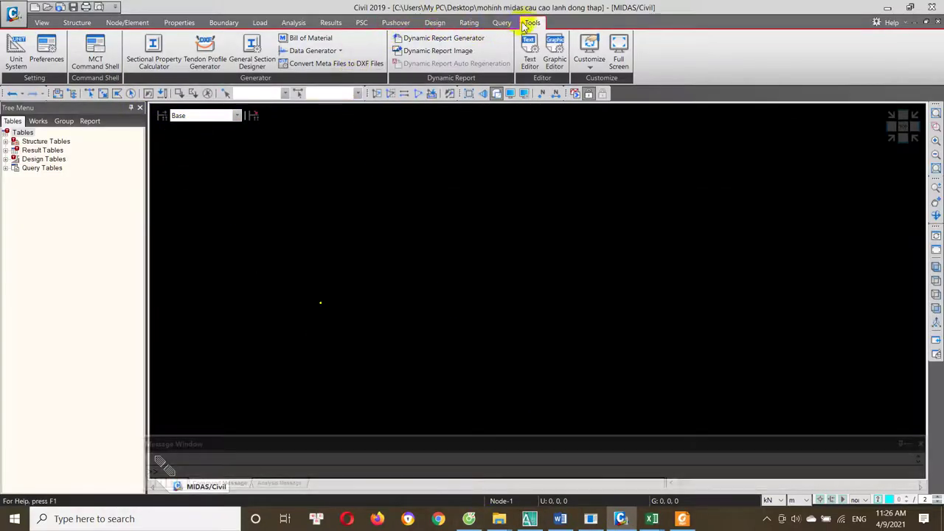
Minimize Midas Civil, AutoCAD, Word, the browser and File Explorer to reveal the desktop
left_click(77, 22)
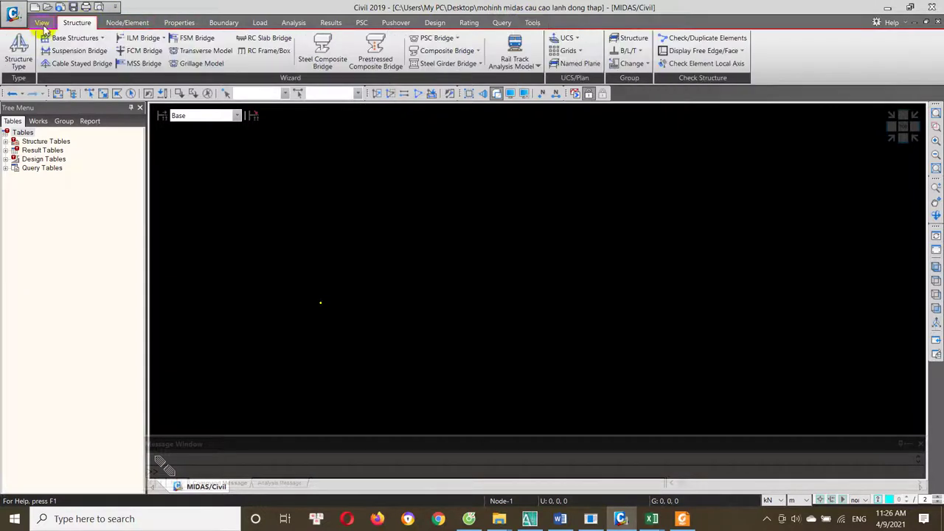
left_click(42, 22)
left_click(889, 8)
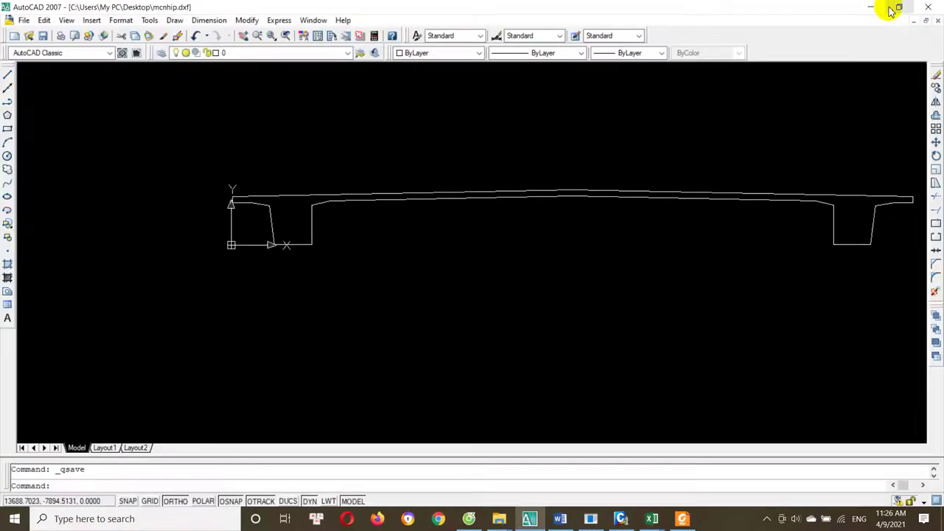
left_click(875, 7)
left_click(875, 7)
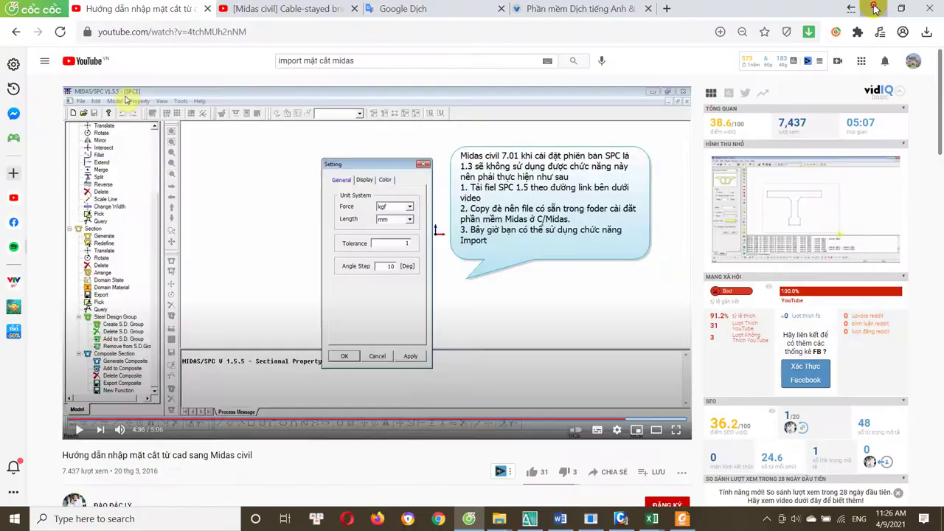
left_click(875, 7)
left_click(463, 99)
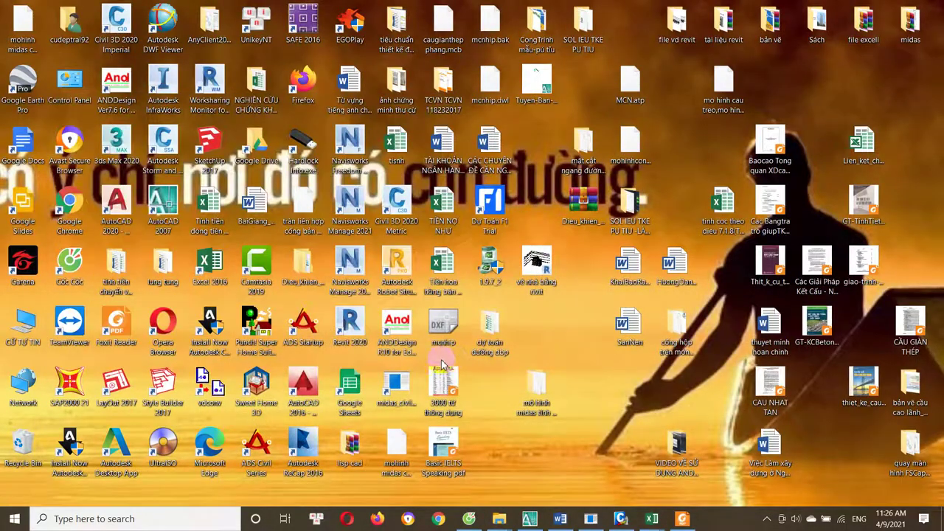
Run the midas_civil_2019(1.1) patch as administrator, close its console, and restore MIDAS/Civil
left_click(391, 401)
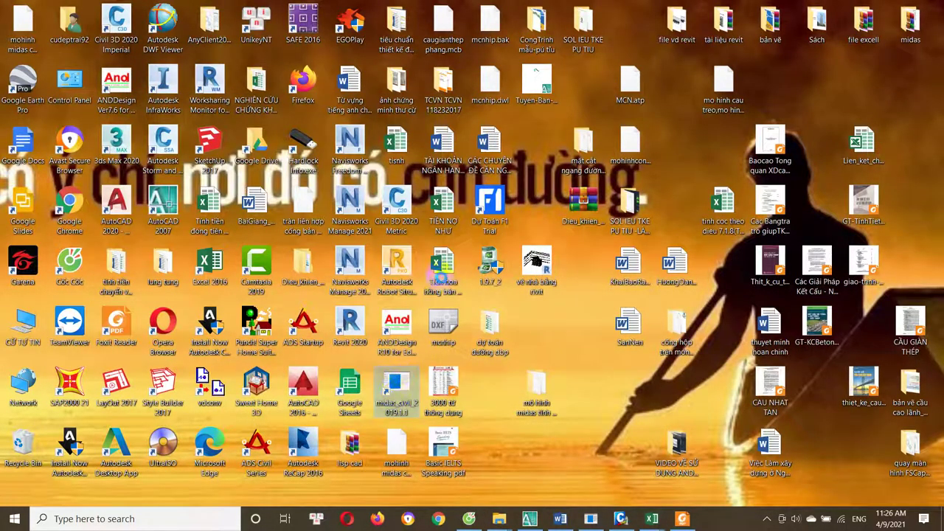
right_click(391, 402)
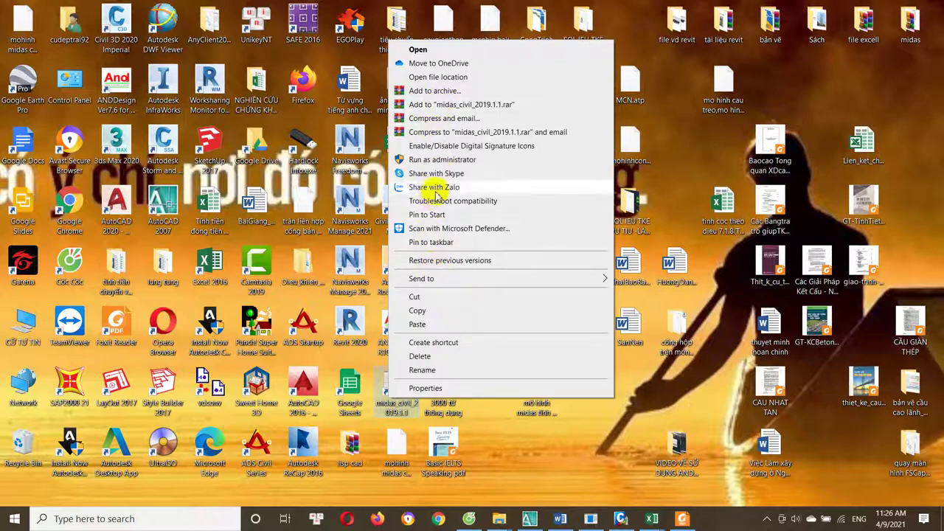
left_click(452, 163)
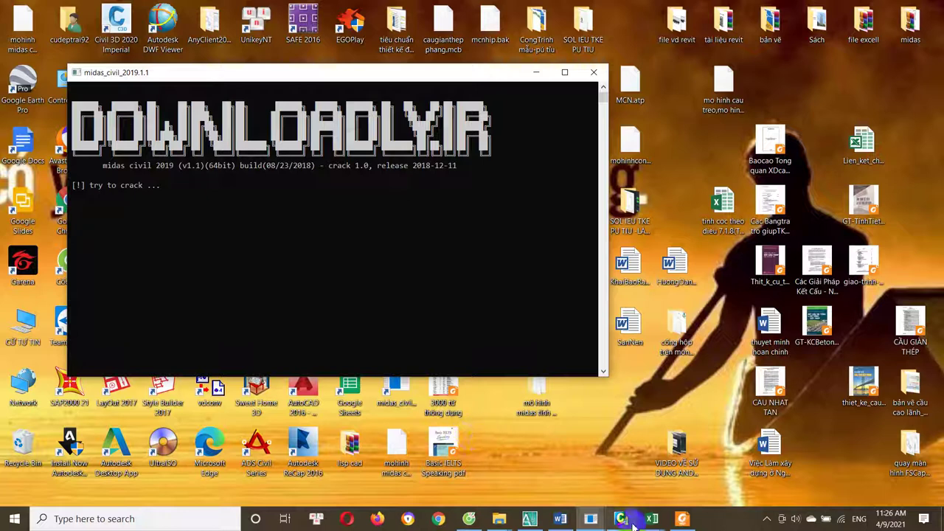
mouse_move(620, 519)
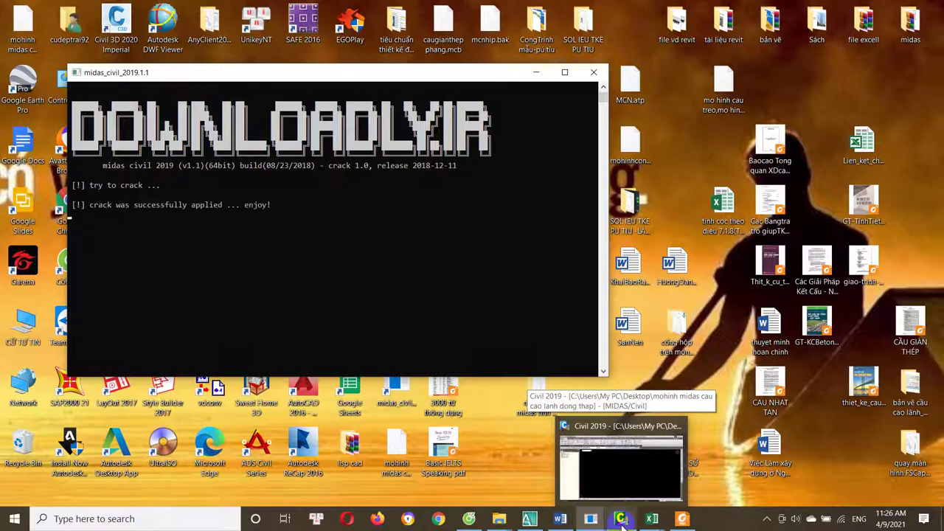
mouse_move(591, 518)
left_click(617, 486)
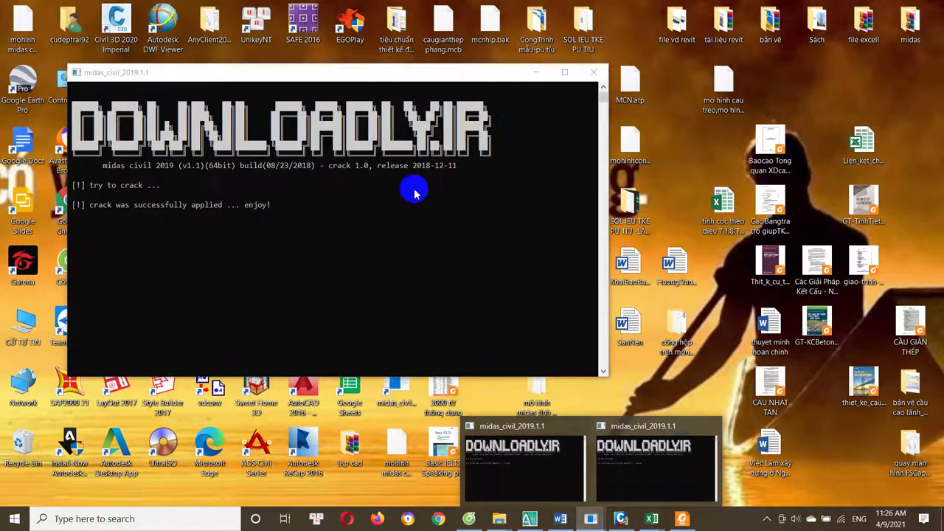
left_click(596, 73)
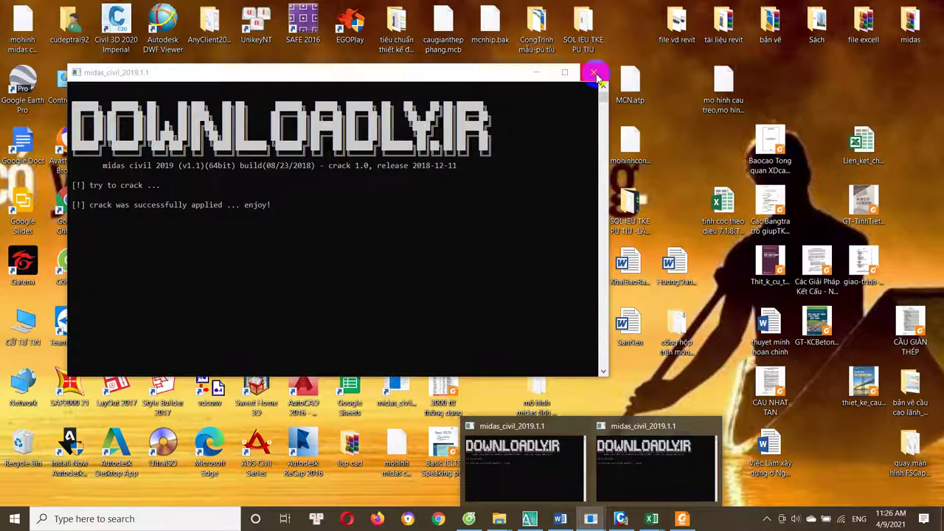
left_click(594, 74)
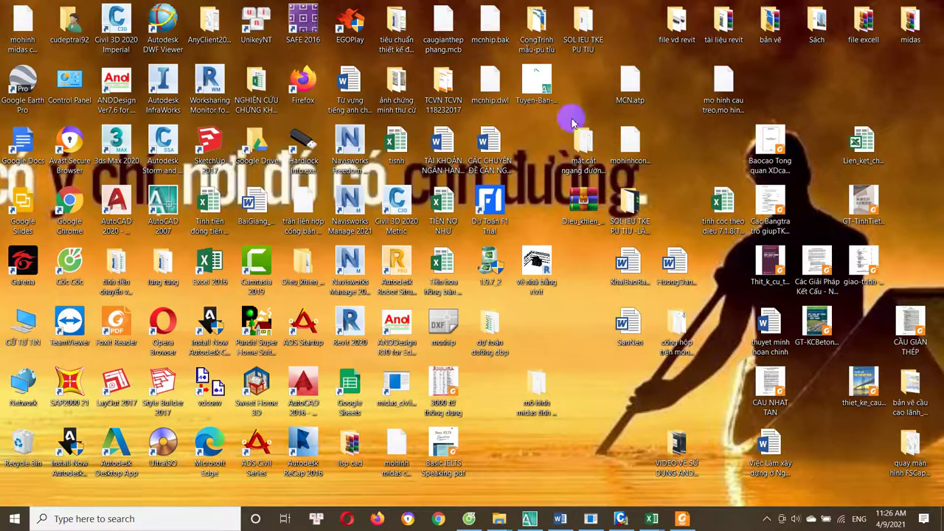
left_click(621, 517)
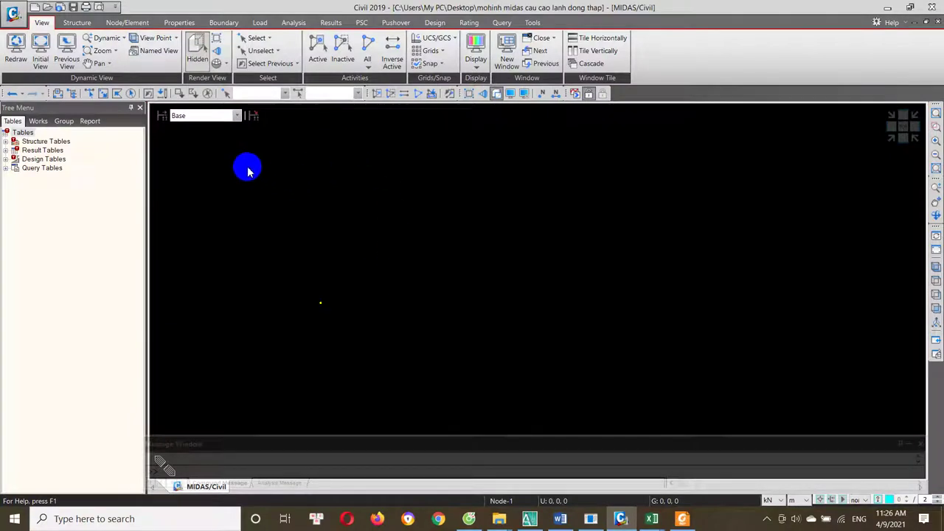
Launch the MIDAS/SPC Sectional Property Calculator from the Tools tab
left_click(532, 23)
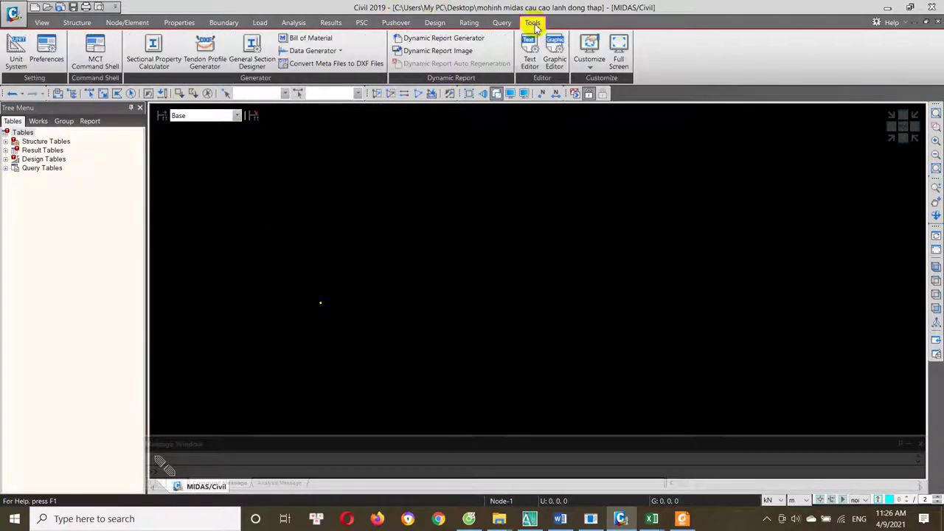
left_click(153, 63)
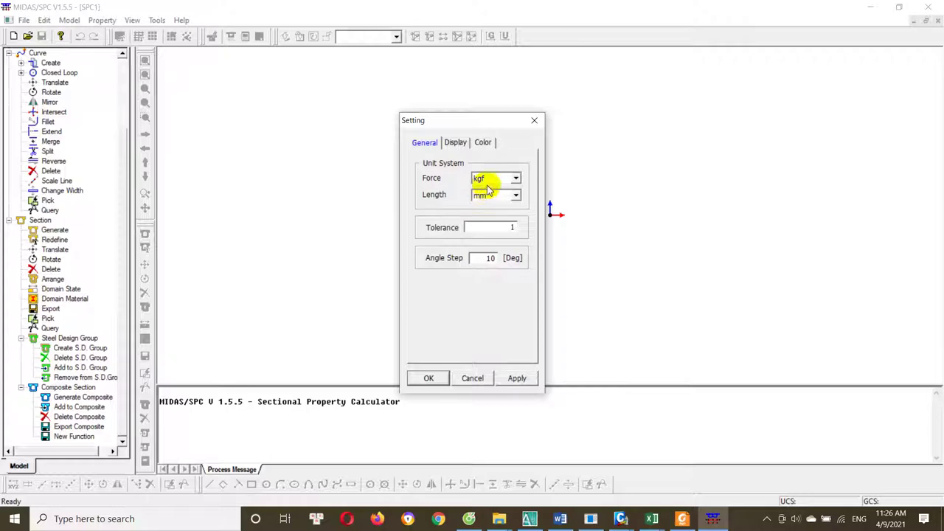
Accept the default unit and tolerance settings and start an AutoCAD DXF import
left_click(431, 379)
left_click(24, 20)
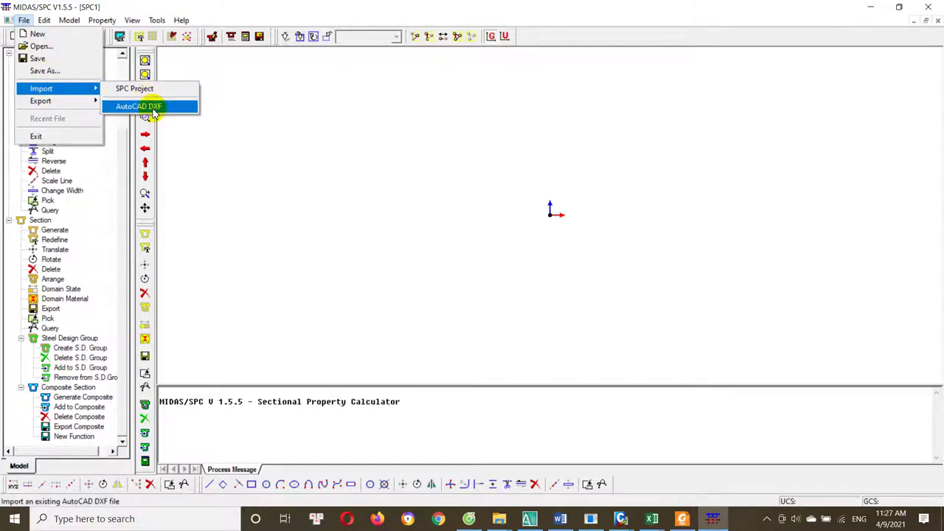
mouse_move(41, 88)
left_click(148, 107)
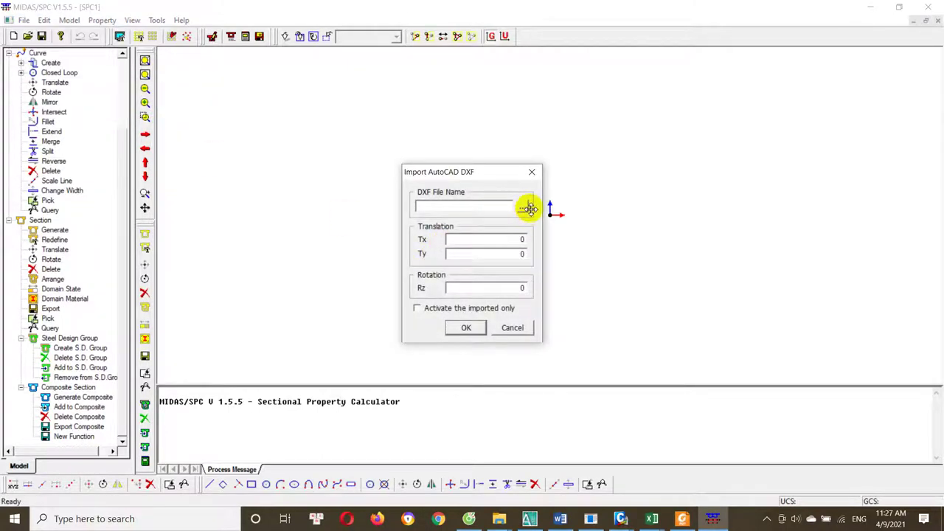
Import mcnhip.dxf from the Desktop with only the imported geometry activated
left_click(524, 210)
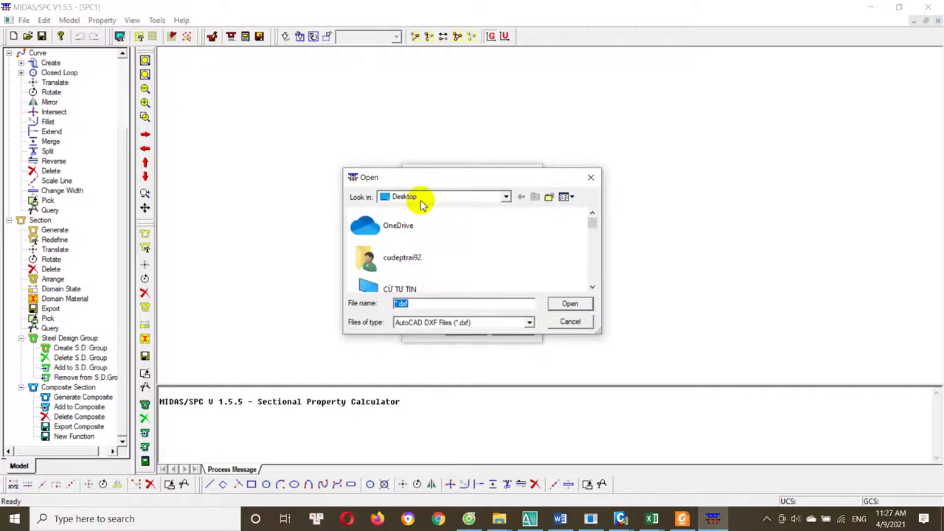
left_click_drag(592, 222, 596, 299)
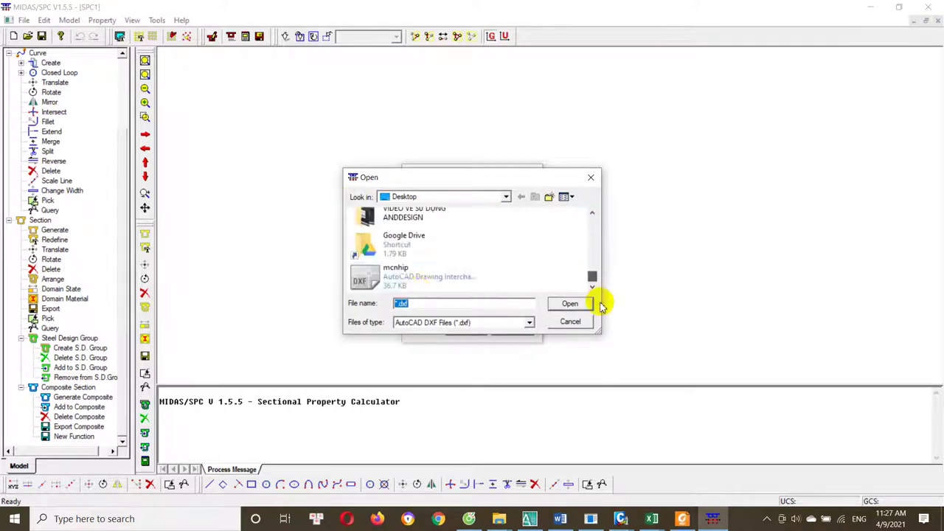
left_click(416, 287)
left_click(570, 303)
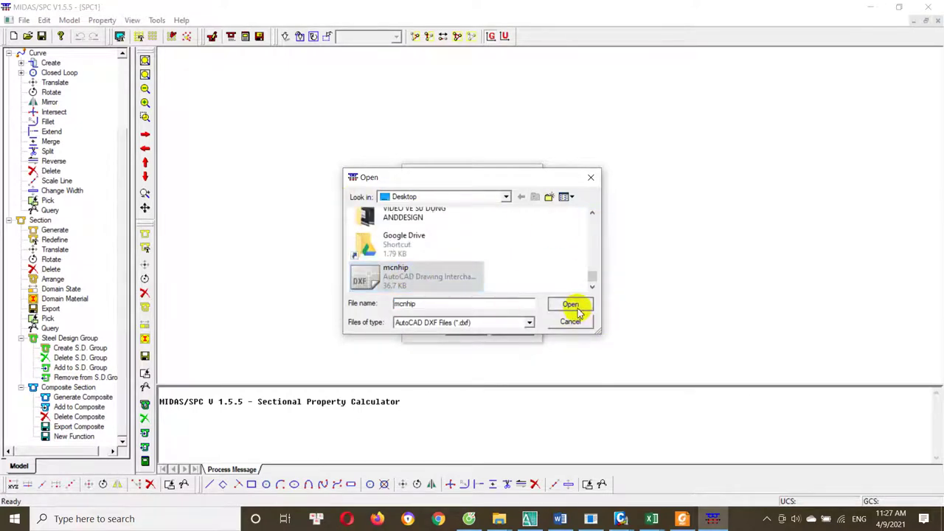
left_click(434, 309)
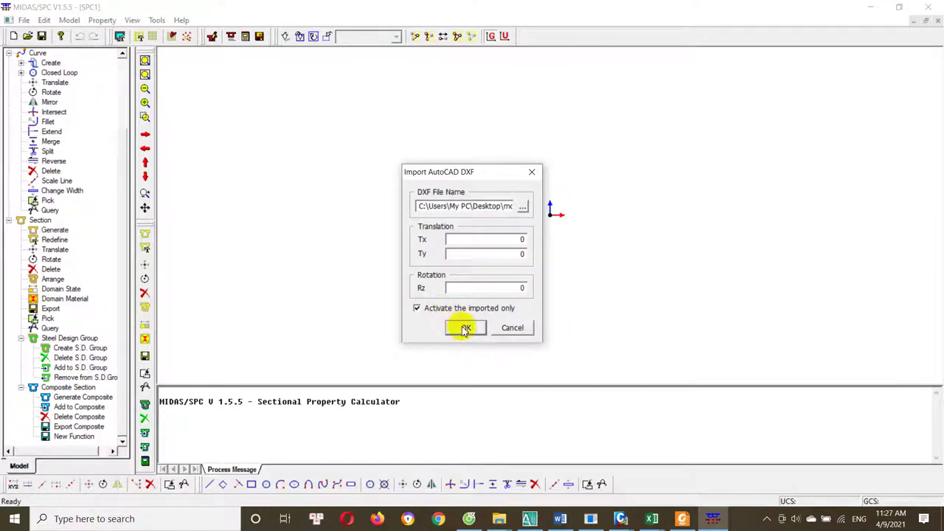
left_click(467, 329)
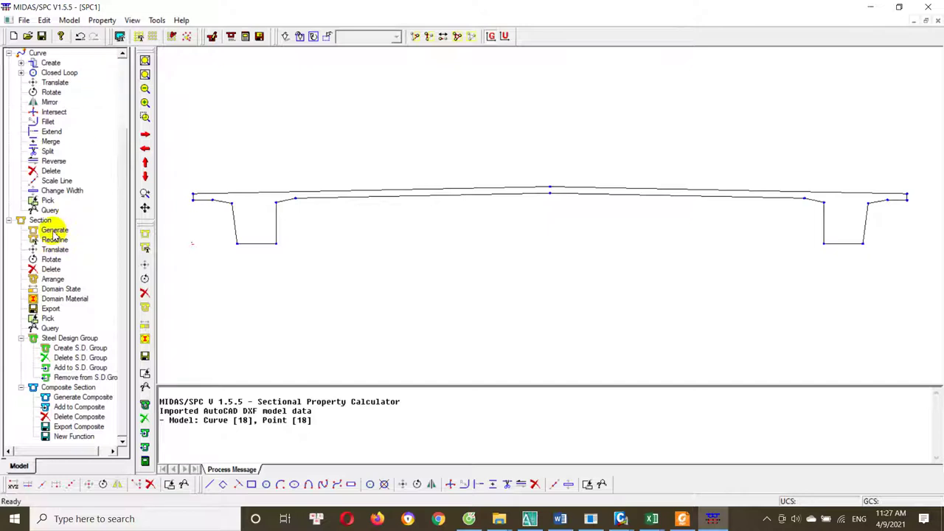
Generate a plane section named mc nhijp from the window-selected deck outline, with properties calculated
double_click(52, 232)
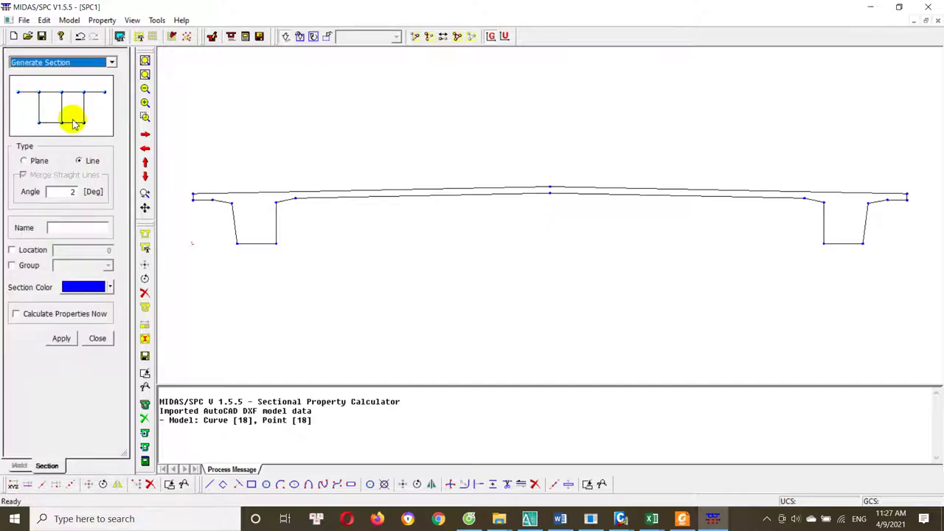
left_click(32, 165)
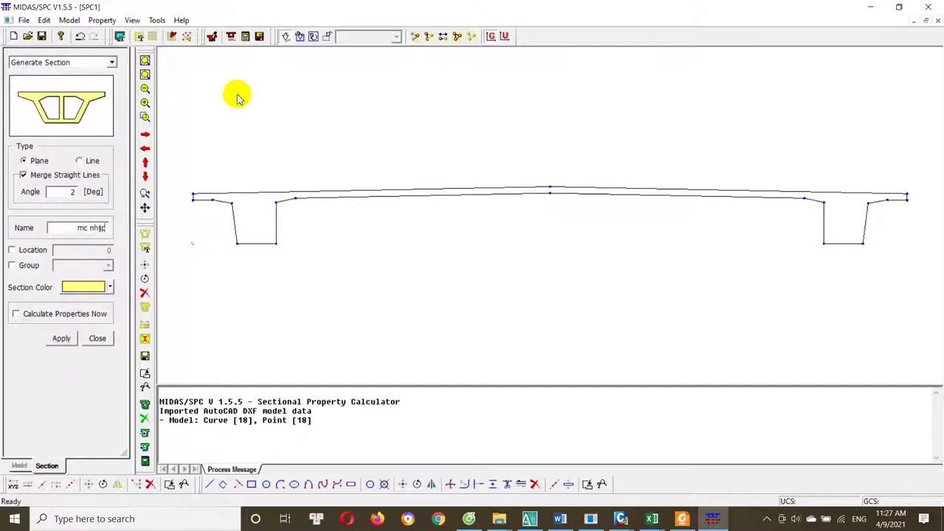
scroll(711, 161, "down", 2)
left_click_drag(896, 148, 258, 269)
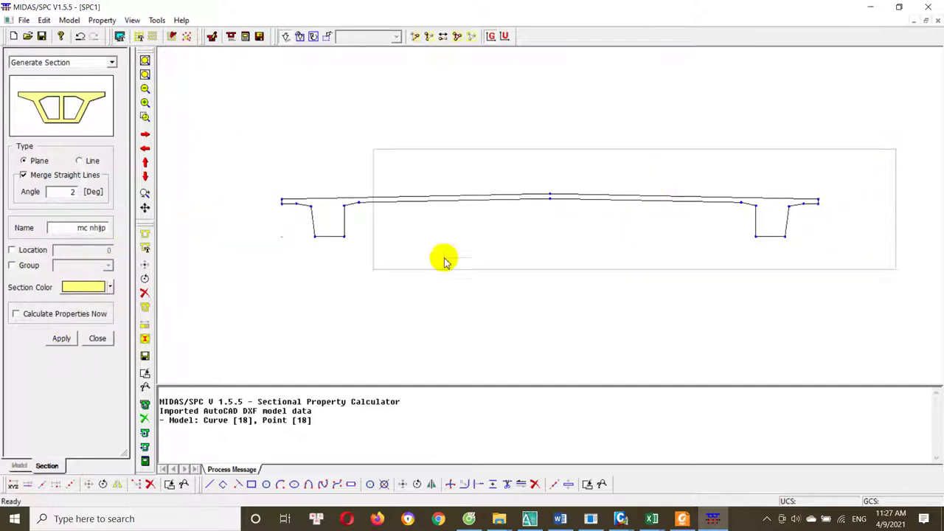
left_click_drag(850, 147, 237, 267)
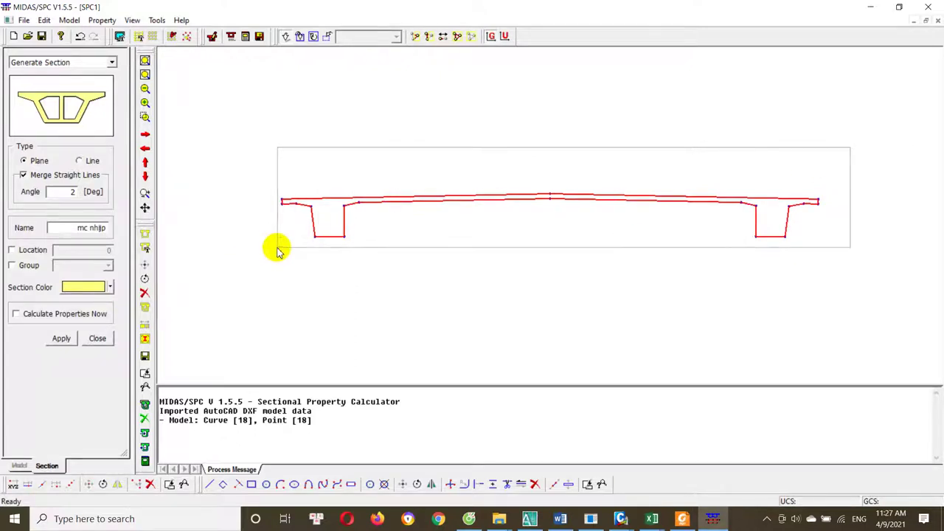
left_click_drag(238, 267, 270, 255)
left_click_drag(857, 127, 281, 265)
mouse_move(886, 140)
left_mouse_down()
mouse_move(317, 273)
mouse_move(253, 275)
left_mouse_up()
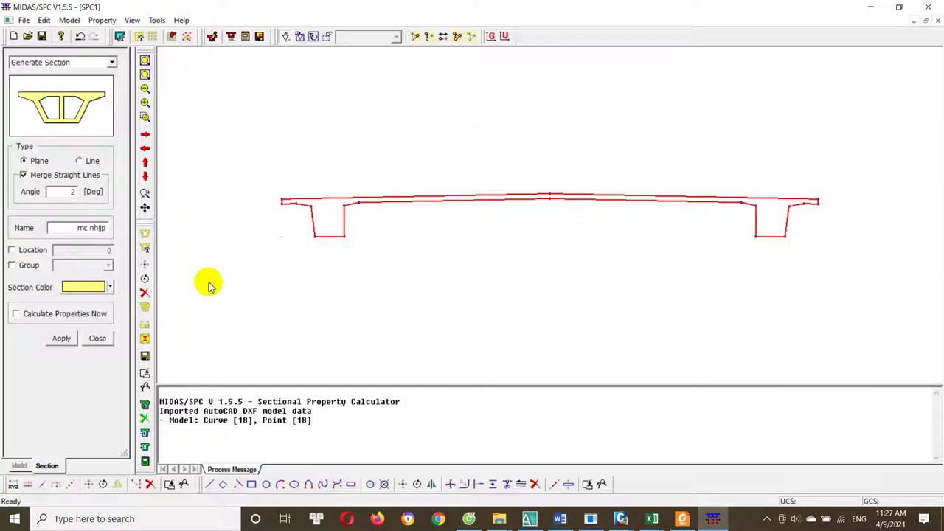
left_click(62, 340)
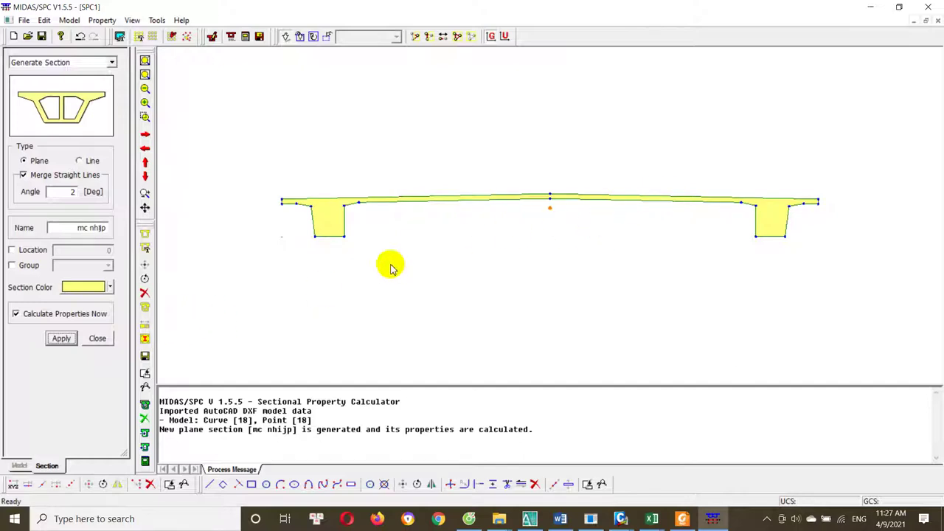
Window-select the generated mc nhijp section and switch to the Export Section panel
left_click_drag(839, 153, 295, 274)
left_click_drag(852, 167, 249, 265)
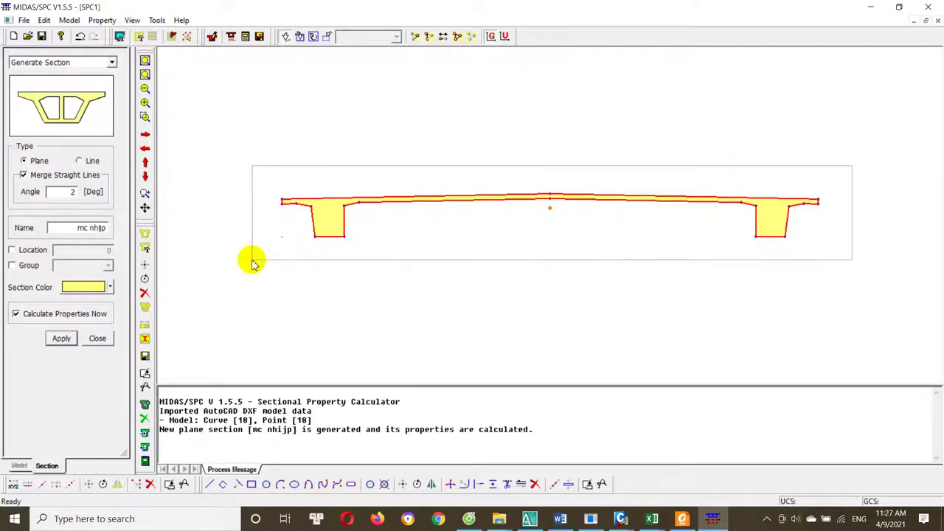
left_click_drag(250, 266, 261, 262)
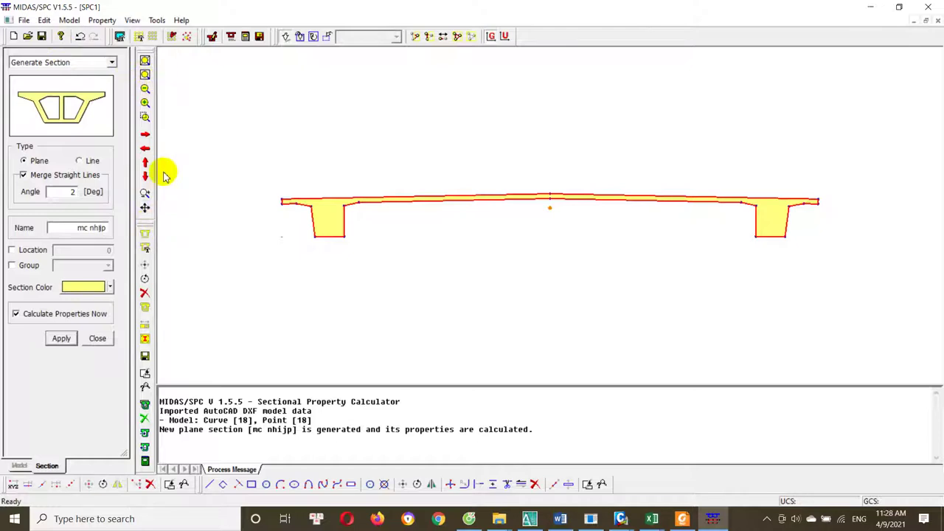
left_click(145, 356)
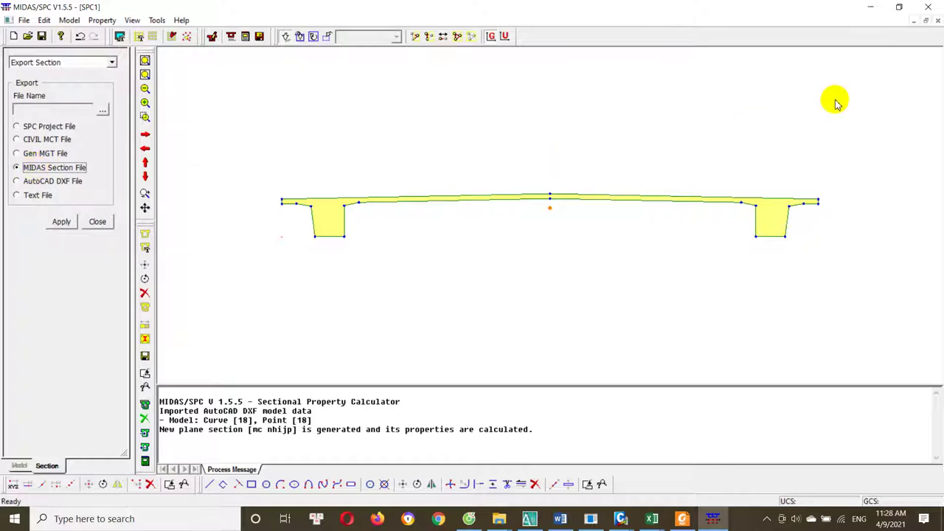
Set mc nhip.sec on the Desktop as the MIDAS Section File export target and window-select the section
left_click_drag(838, 137, 232, 286)
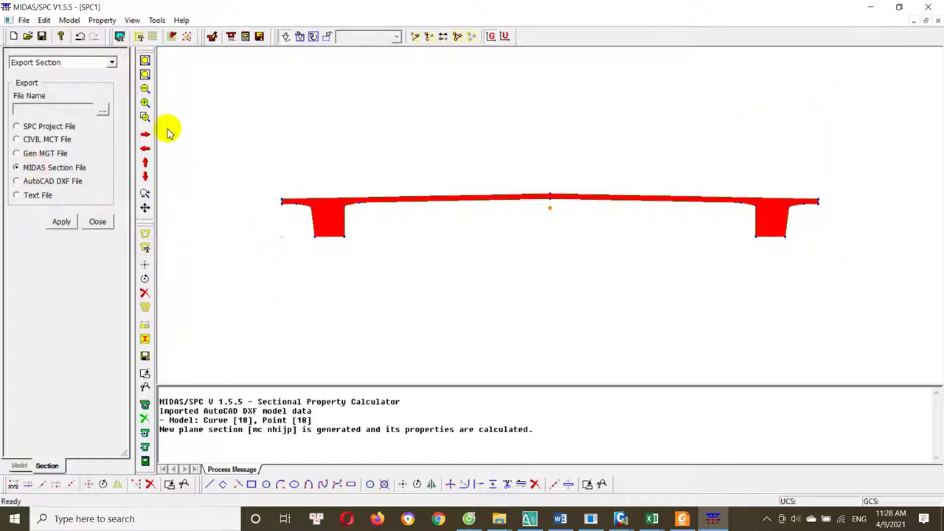
left_click(103, 109)
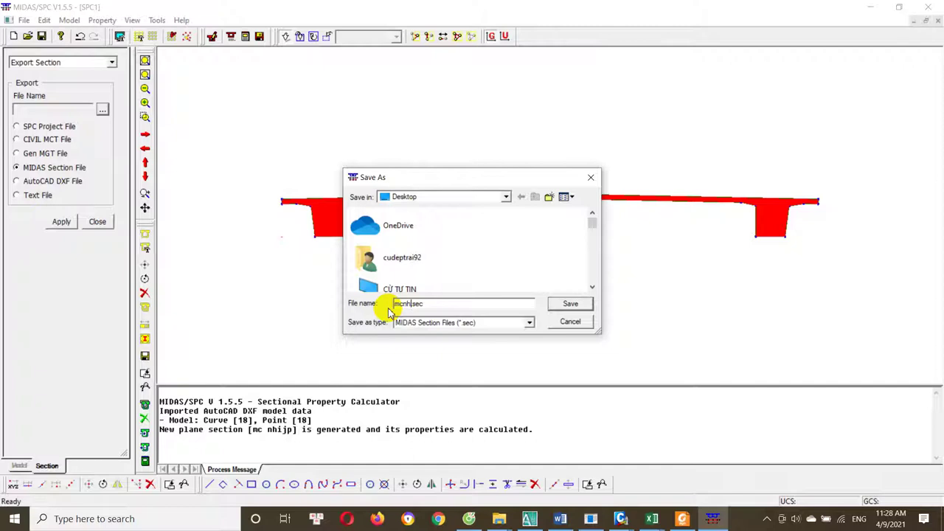
type("j")
left_click_drag(387, 305, 414, 302)
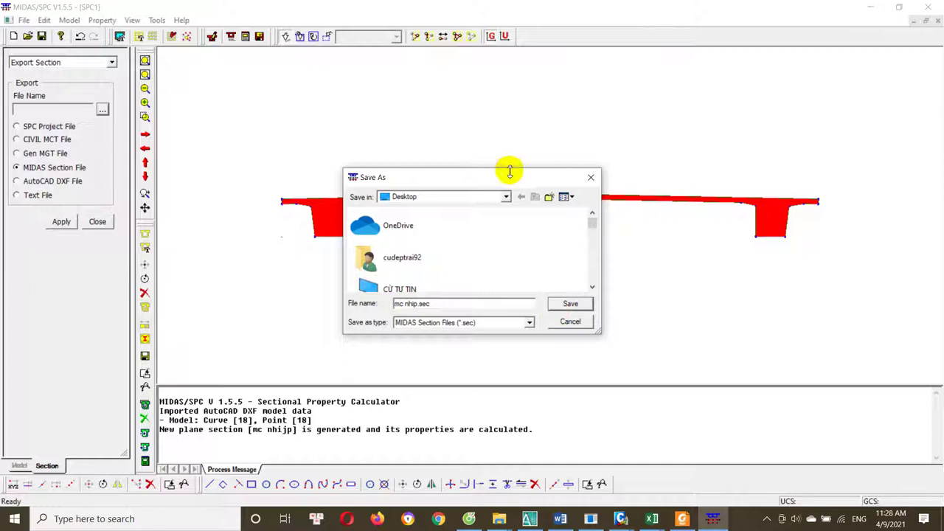
left_click_drag(498, 179, 377, 230)
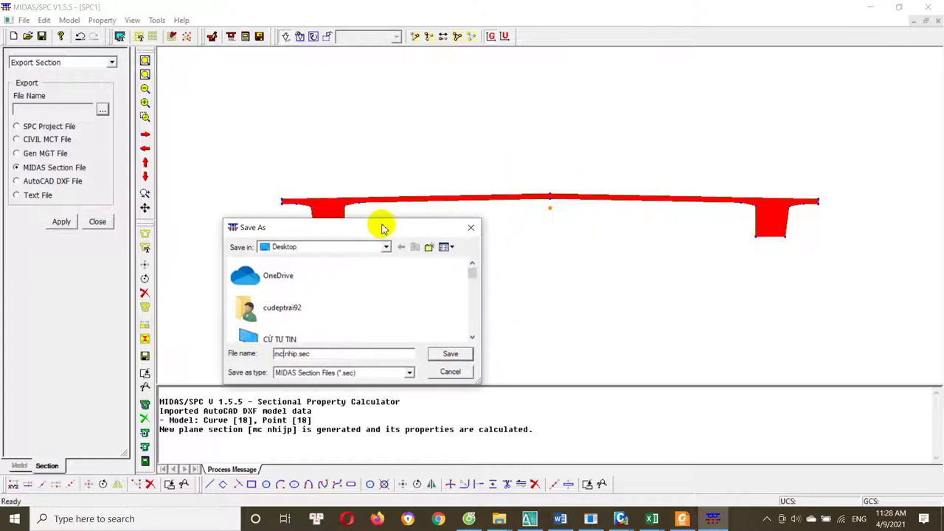
left_click(450, 356)
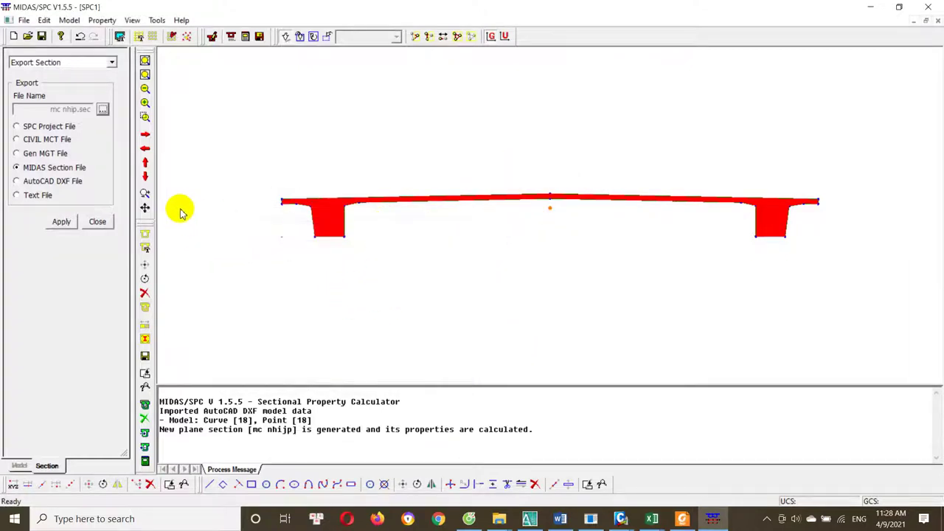
mouse_move(840, 161)
left_mouse_down()
mouse_move(340, 304)
mouse_move(288, 269)
left_mouse_up()
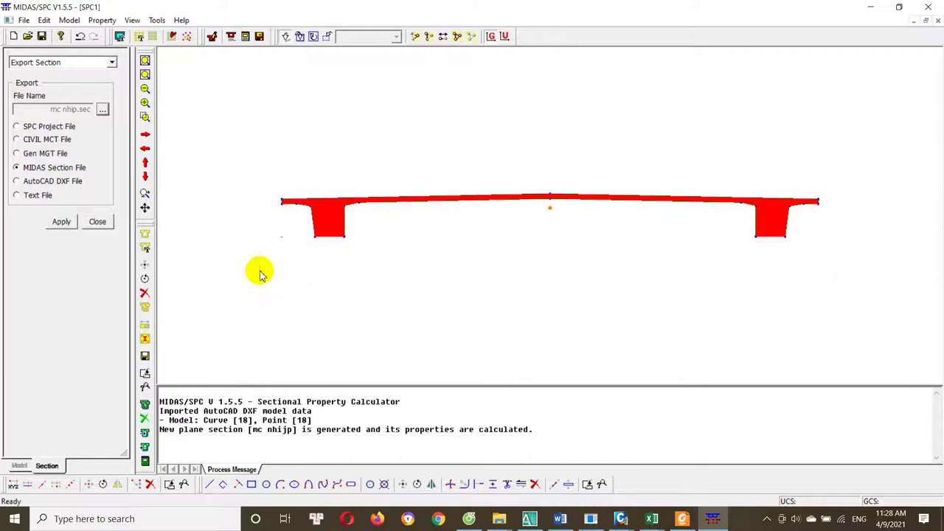
mouse_move(842, 170)
left_mouse_down()
mouse_move(273, 303)
mouse_move(253, 286)
left_mouse_up()
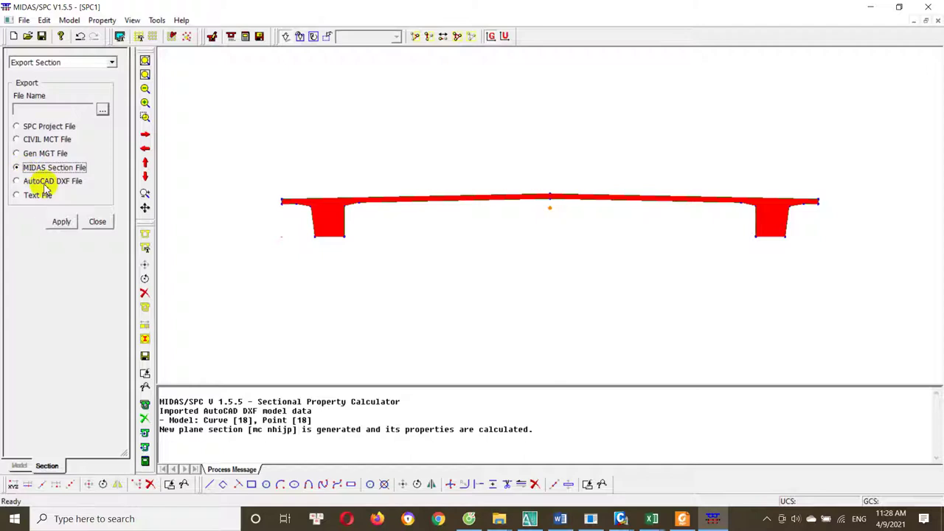
Re-confirm mc nhip.sec as the export file, window-select the section and apply the export
left_click(103, 111)
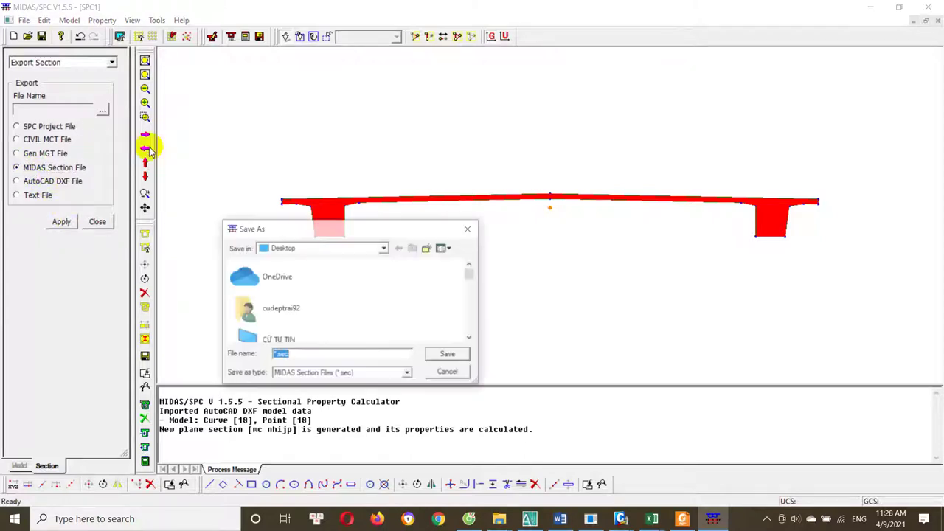
type("mc nhip")
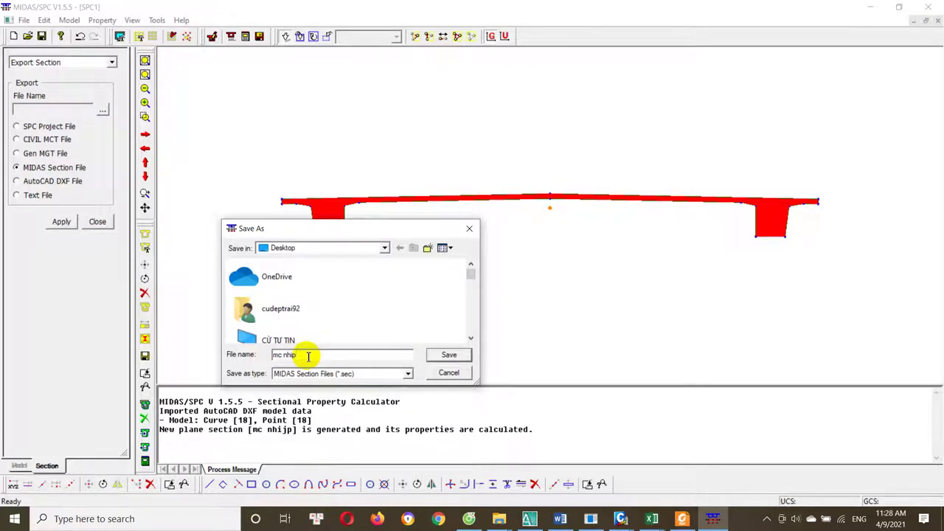
left_click(447, 356)
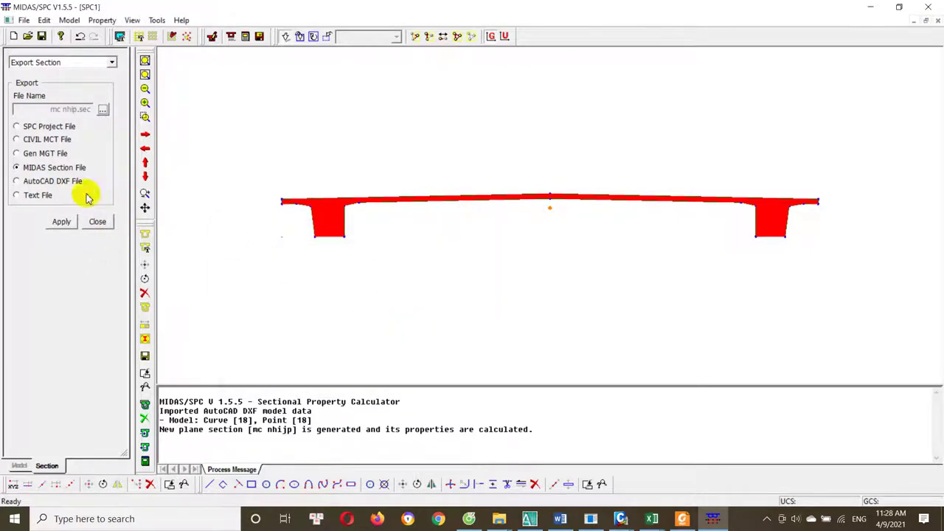
left_click_drag(834, 155, 291, 266)
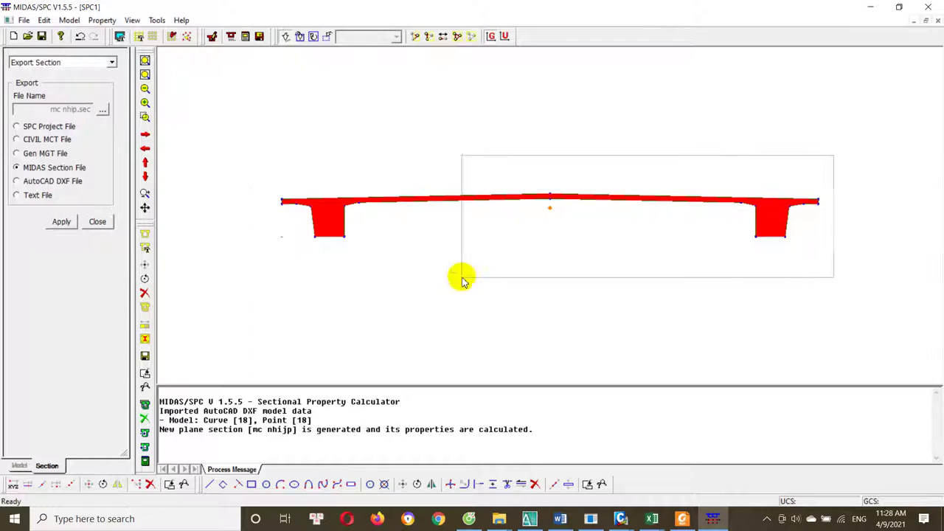
left_click_drag(856, 171, 263, 275)
left_click(61, 223)
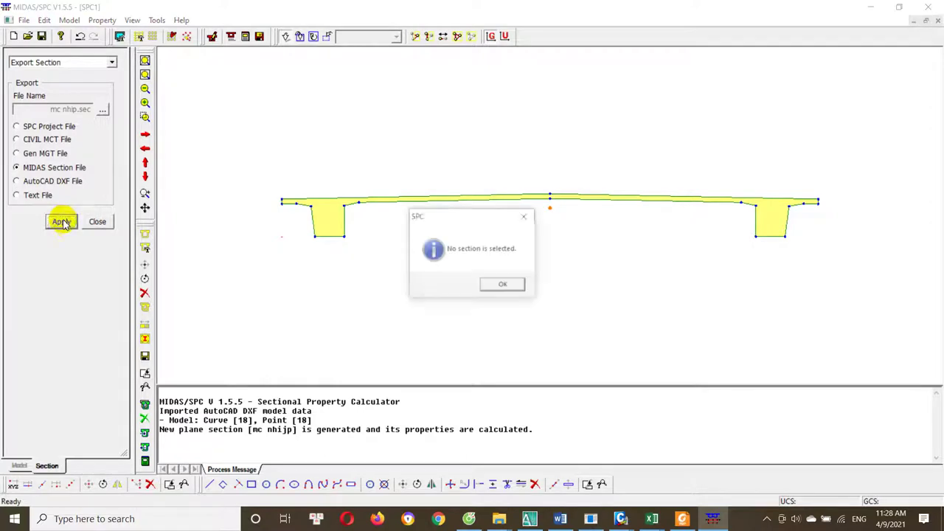
Dismiss the no-section-selected warning, close the Export Section panel and leave MIDAS/SPC
left_click(530, 214)
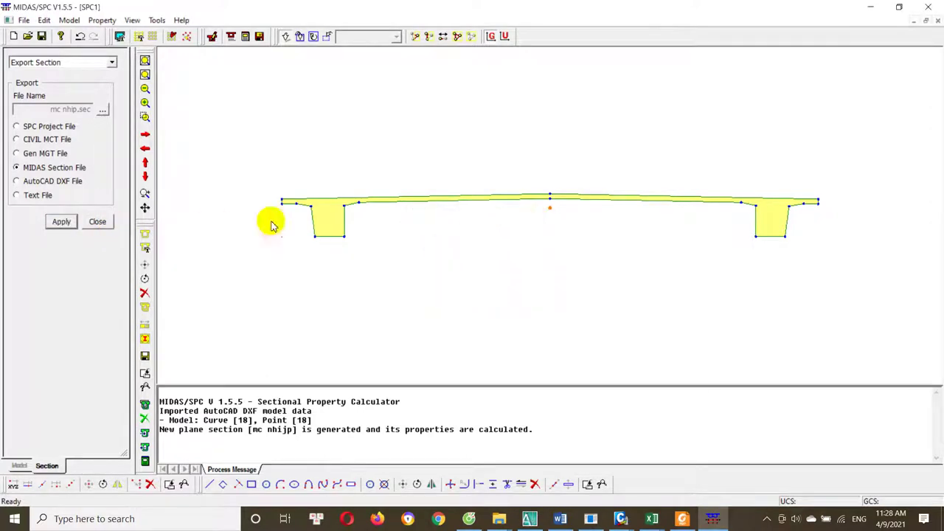
left_click(98, 223)
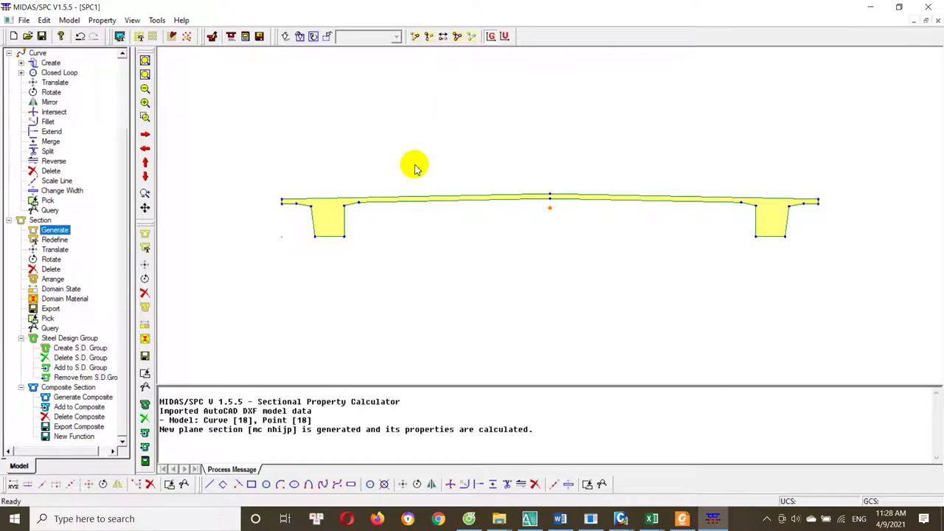
left_click(927, 10)
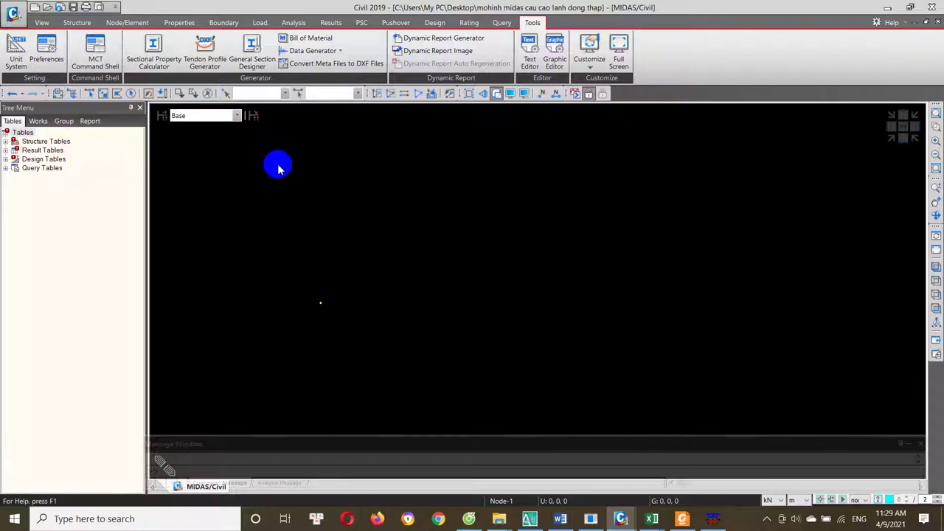
Open the Section Properties list in MIDAS/Civil and start importing a section
right_click(278, 168)
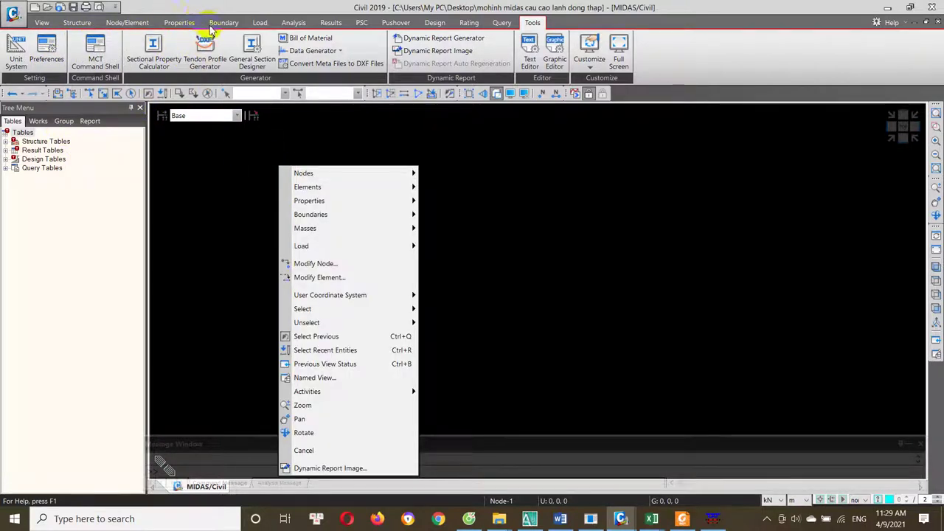
left_click(177, 28)
left_click(180, 23)
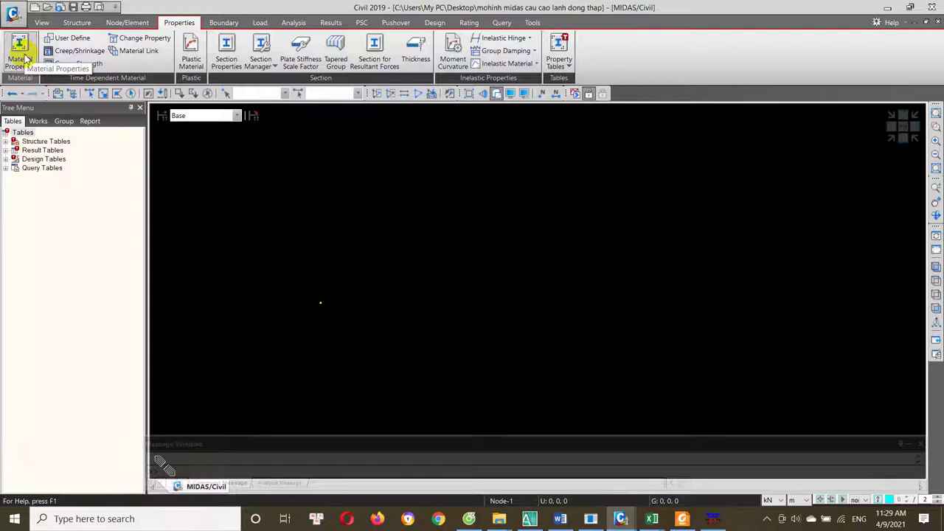
left_click(227, 51)
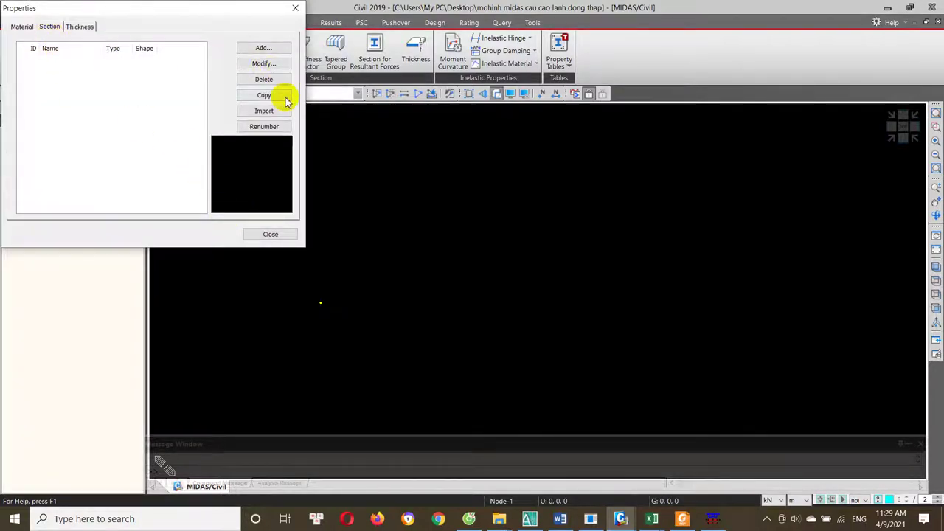
left_click(271, 114)
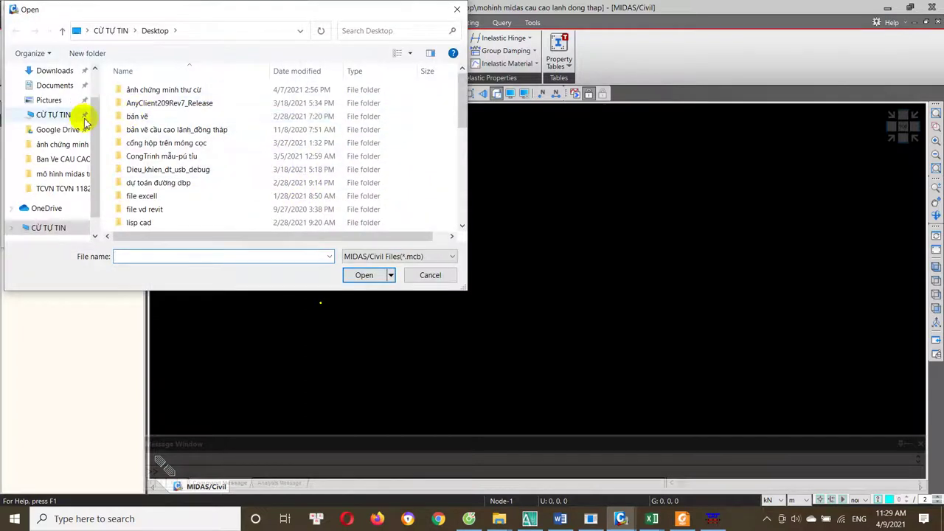
Look through Desktop files starting with m, then cancel, close Properties and return to MIDAS/SPC
scroll(89, 110, "up", 1)
scroll(88, 92, "up", 1)
left_click(62, 96)
scroll(185, 198, "down", 6)
scroll(177, 208, "down", 1)
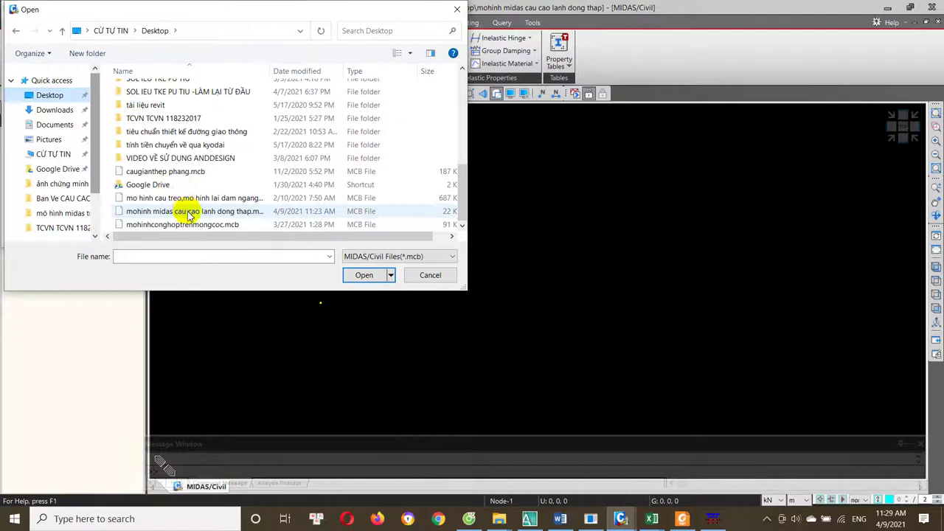
left_click(209, 131)
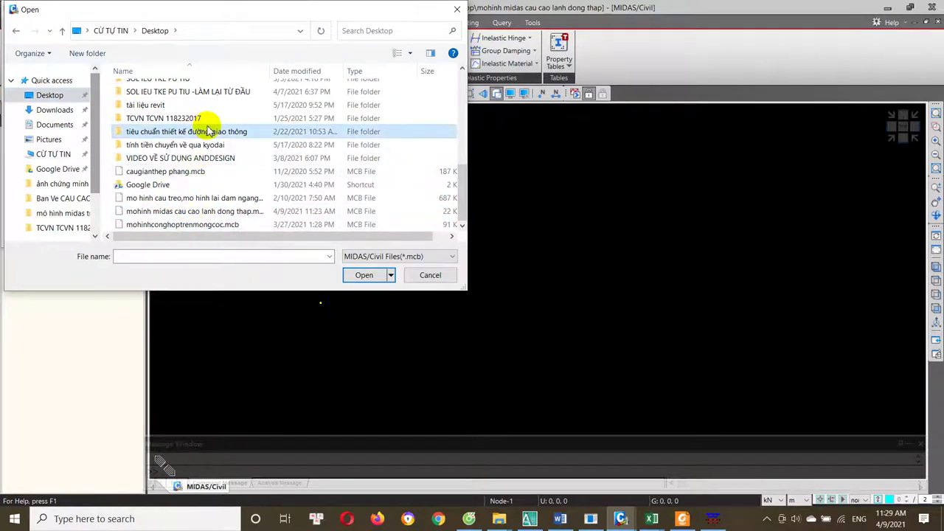
key("m")
key("m")
key("m")
key("m")
key("m")
key("m")
key("m")
key("m")
key("m")
key("m")
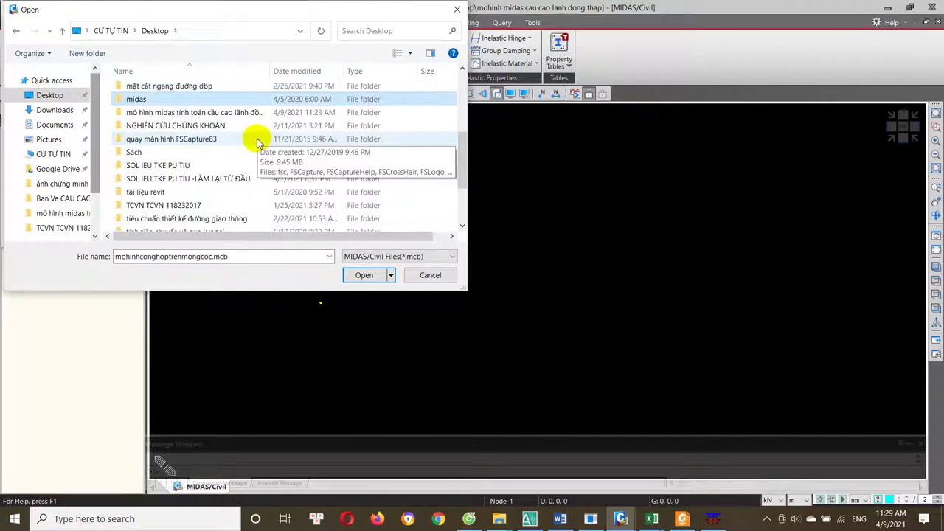
key("m")
key("m")
key("m")
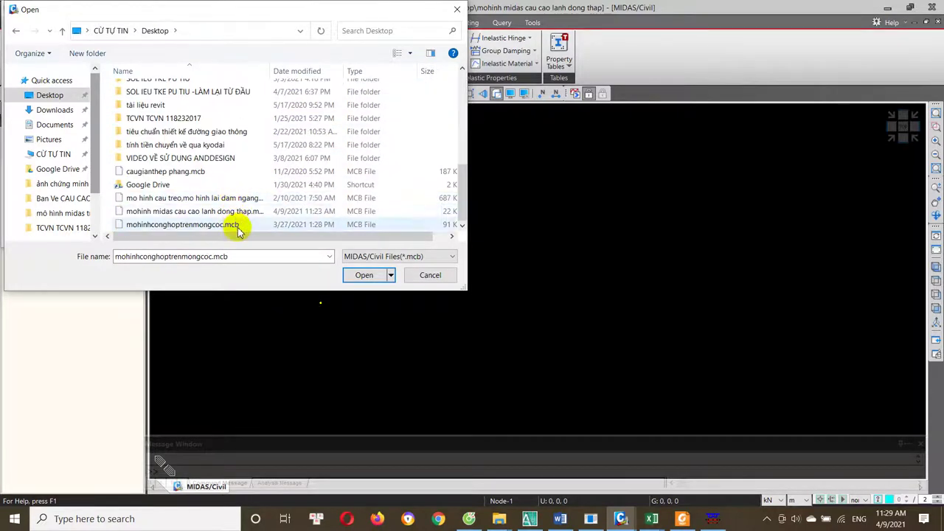
scroll(238, 231, "up", 6)
scroll(211, 189, "up", 3)
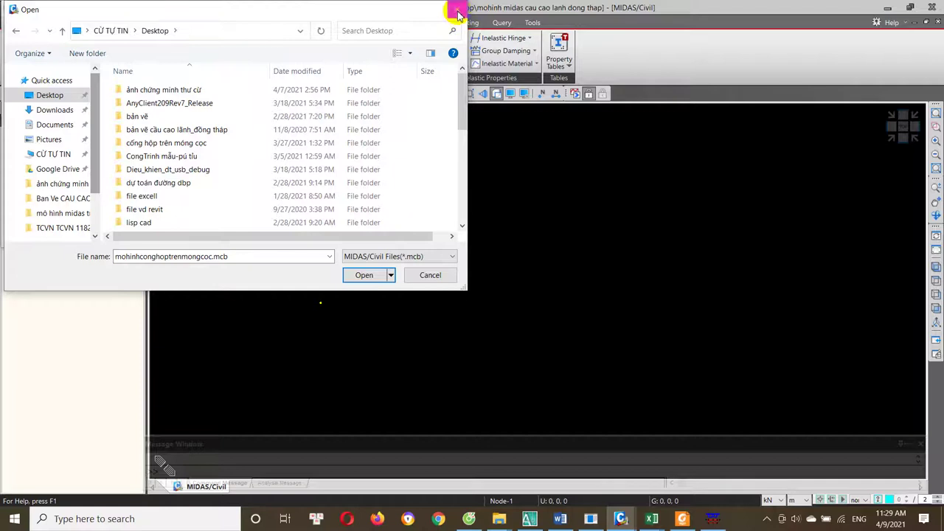
left_click(457, 15)
left_click(297, 9)
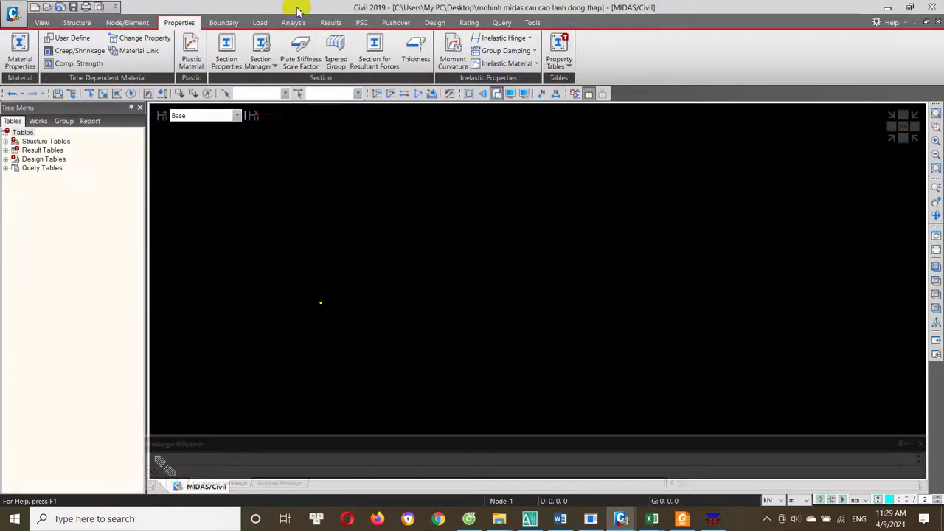
left_click(713, 519)
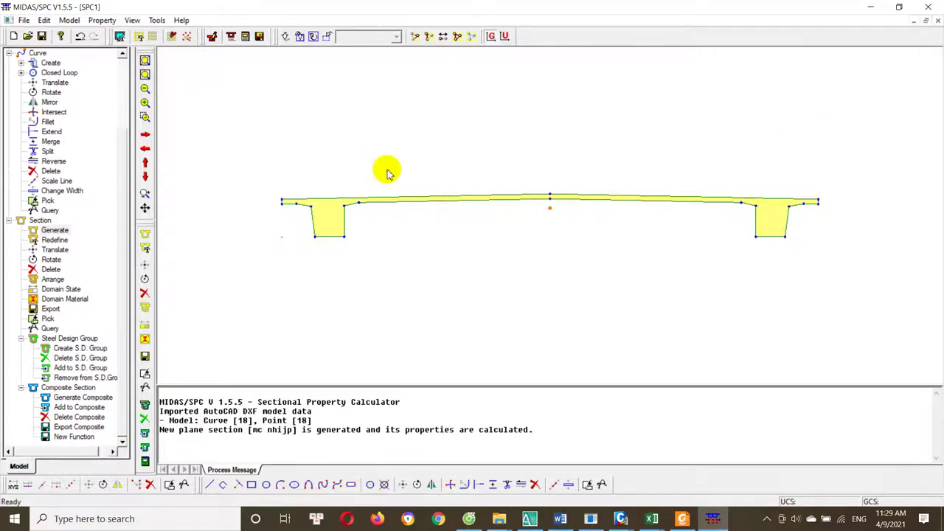
Open the Export Section settings and enter mcnhip as the export file name
left_click(145, 359)
left_click(103, 111)
scroll(469, 284, "down", 3)
scroll(369, 331, "down", 2)
scroll(332, 321, "down", 2)
left_click(302, 313)
scroll(305, 316, "up", 3)
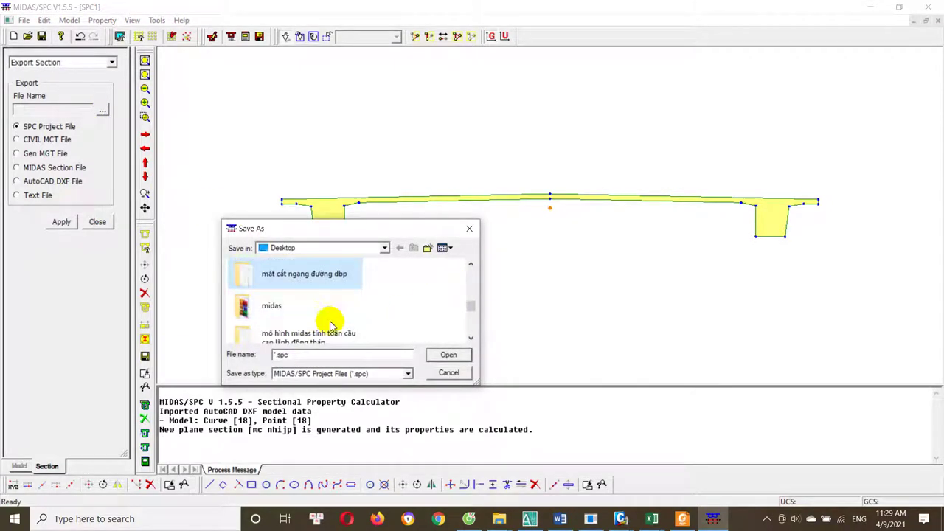
scroll(450, 320, "up", 1)
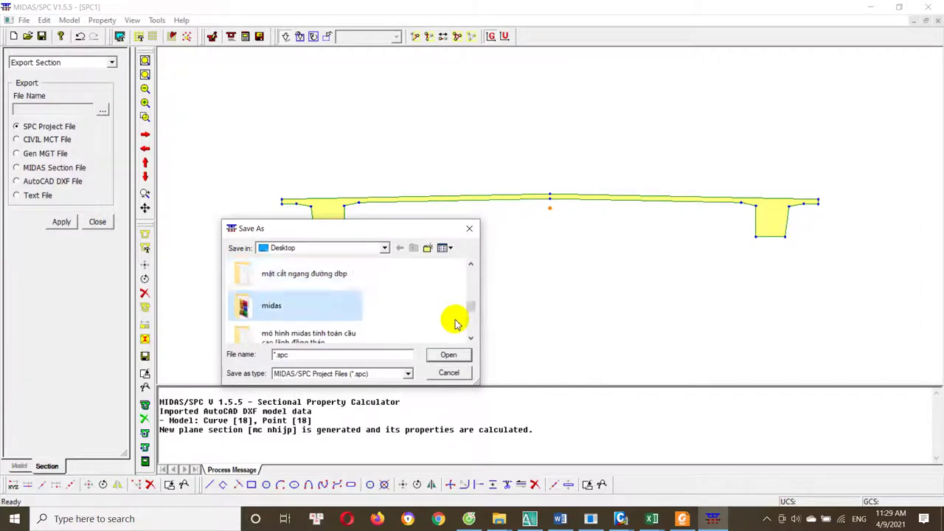
scroll(436, 329, "down", 3)
scroll(407, 343, "down", 3)
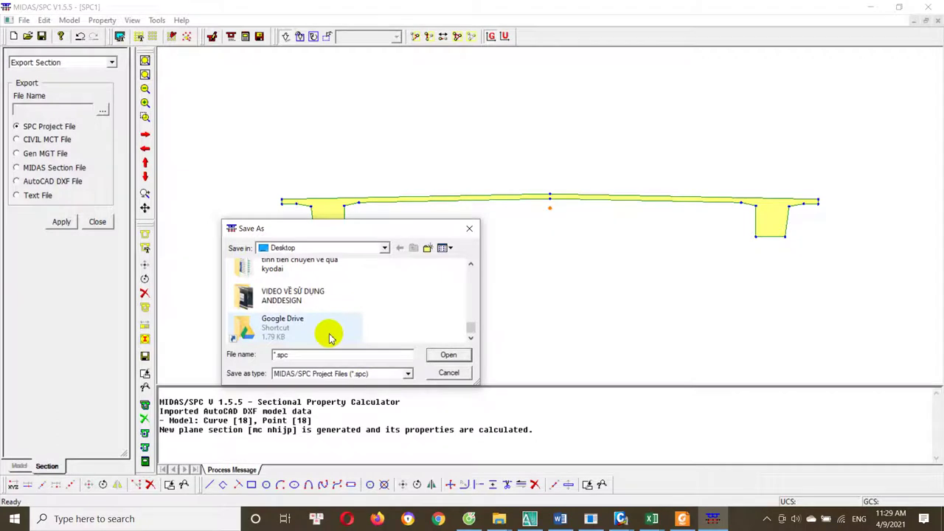
scroll(330, 332, "up", 1)
scroll(333, 332, "up", 1)
scroll(328, 343, "up", 1)
double_click(300, 356)
type("mcnh")
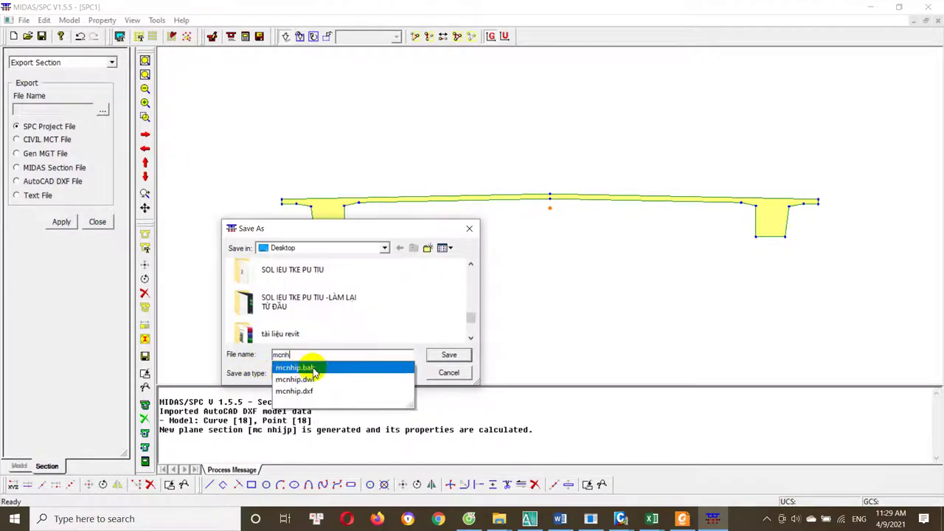
type("ip")
left_click(397, 339)
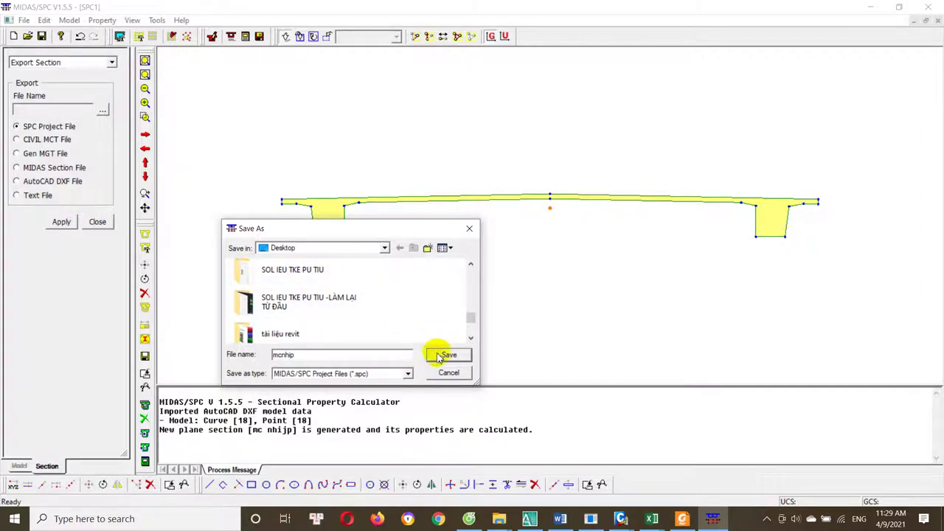
Save the mcnhip file to the Desktop instead of the midas folder
left_click_drag(374, 228, 363, 261)
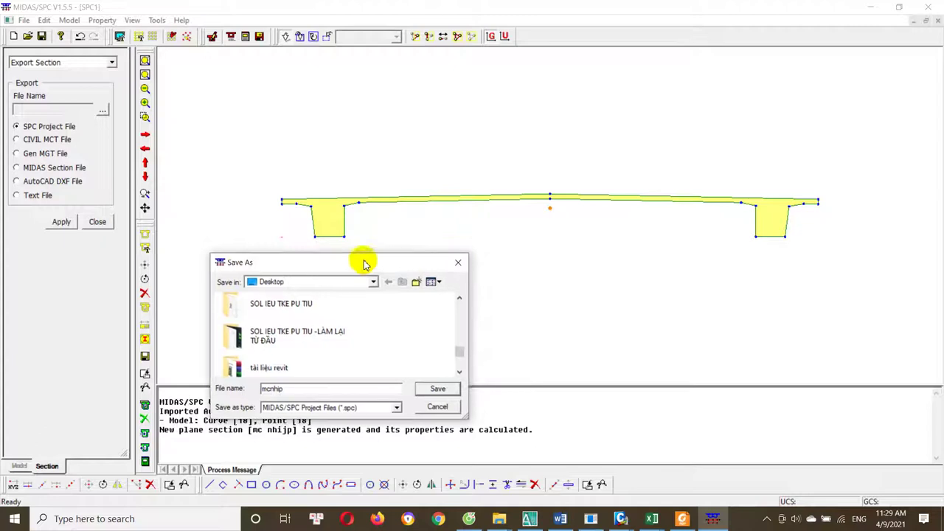
left_click(453, 391)
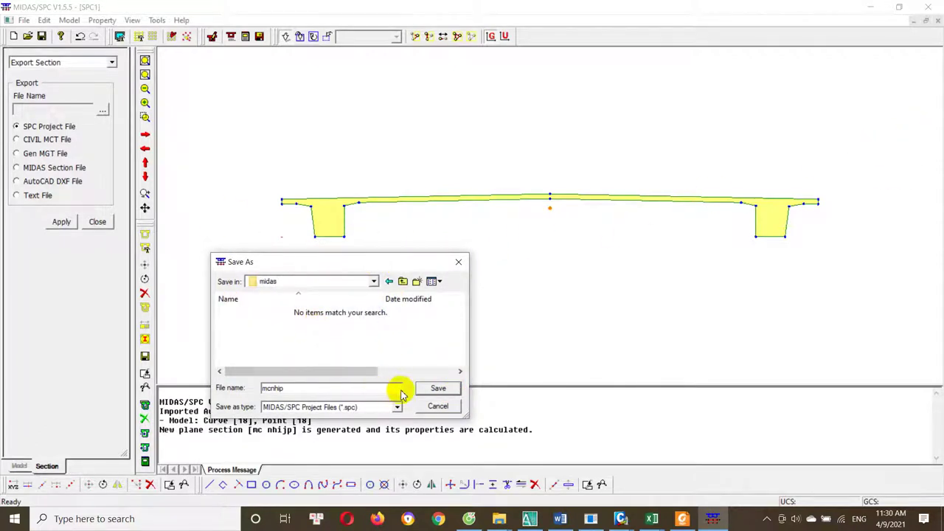
left_click(312, 287)
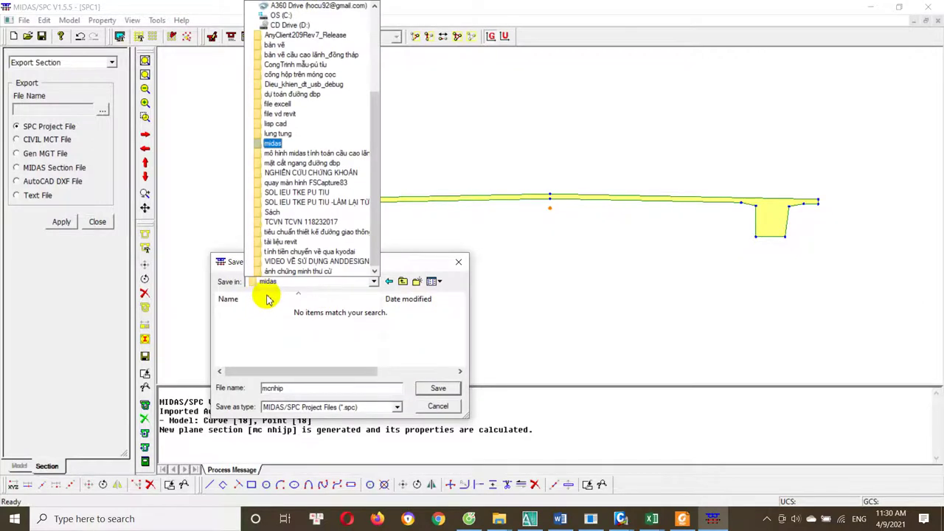
left_click(368, 352)
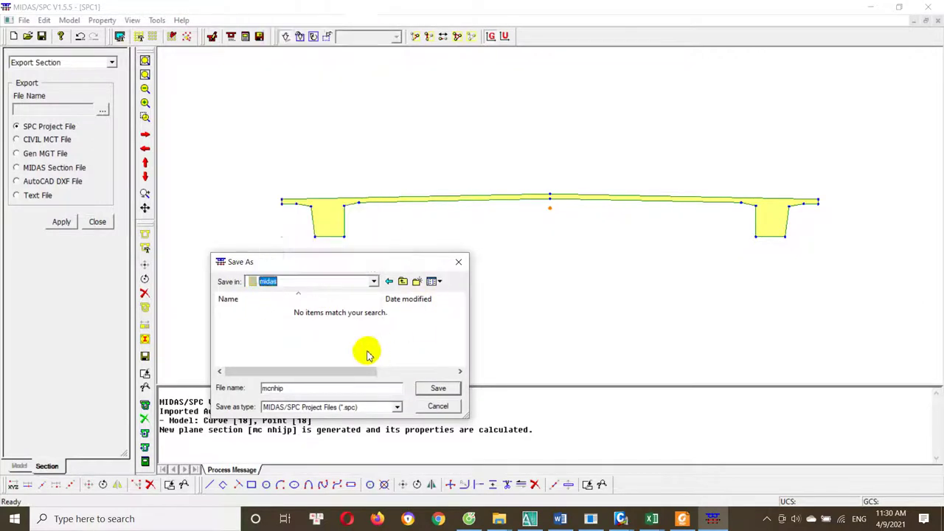
left_click(374, 281)
scroll(304, 98, "up", 4)
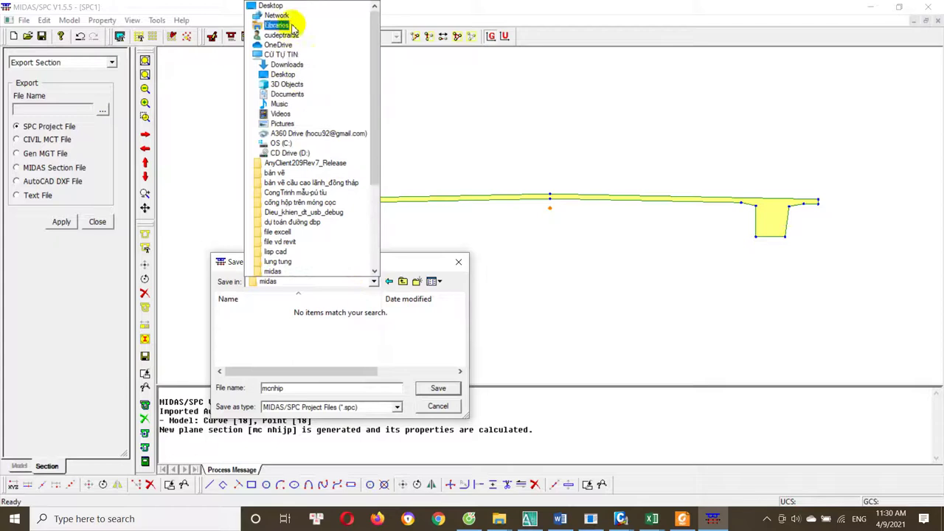
left_click(271, 6)
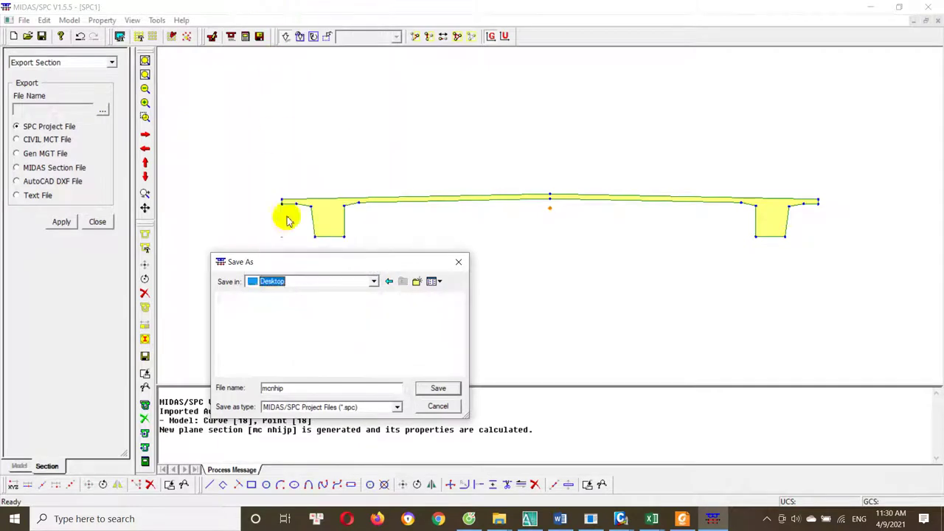
left_click(438, 389)
Window-select the whole bridge deck section, export it, and minimize MIDAS/SPC
mouse_move(854, 137)
left_mouse_down()
mouse_move(233, 297)
mouse_move(258, 273)
left_mouse_up()
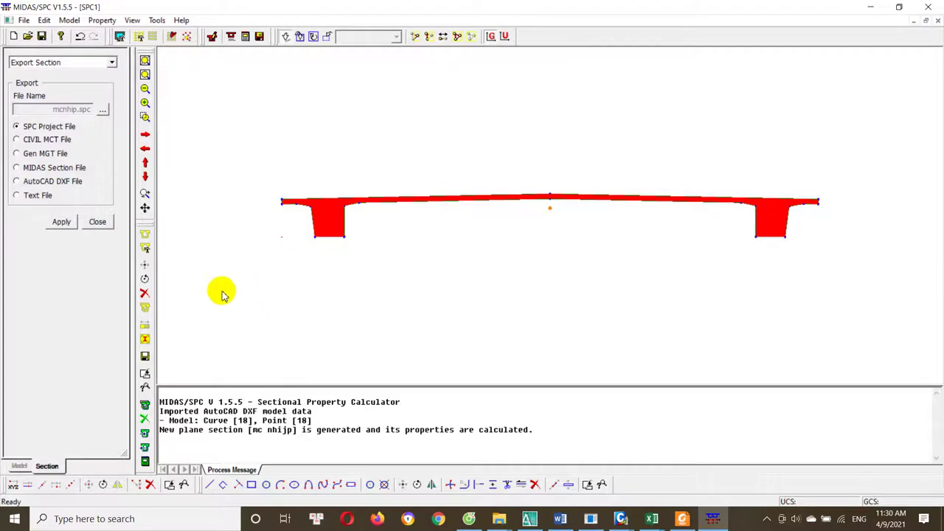
left_click(62, 222)
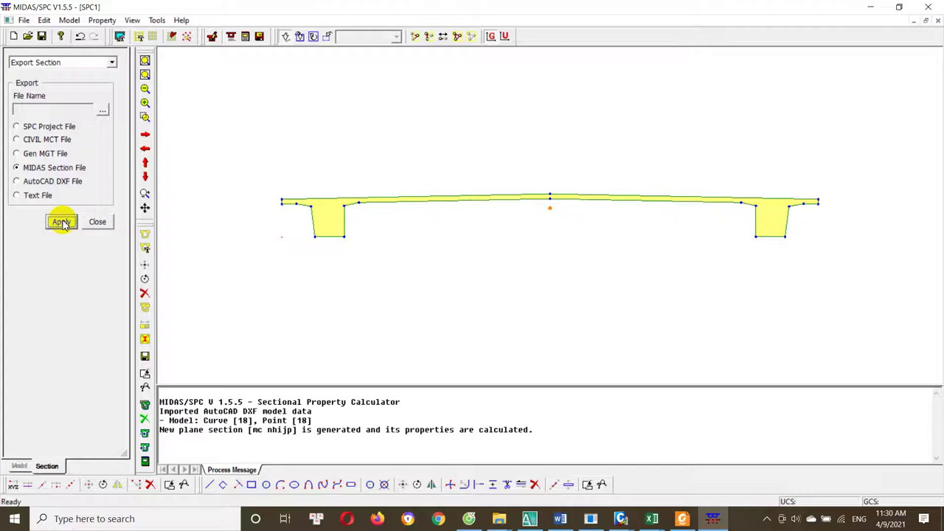
left_click(867, 7)
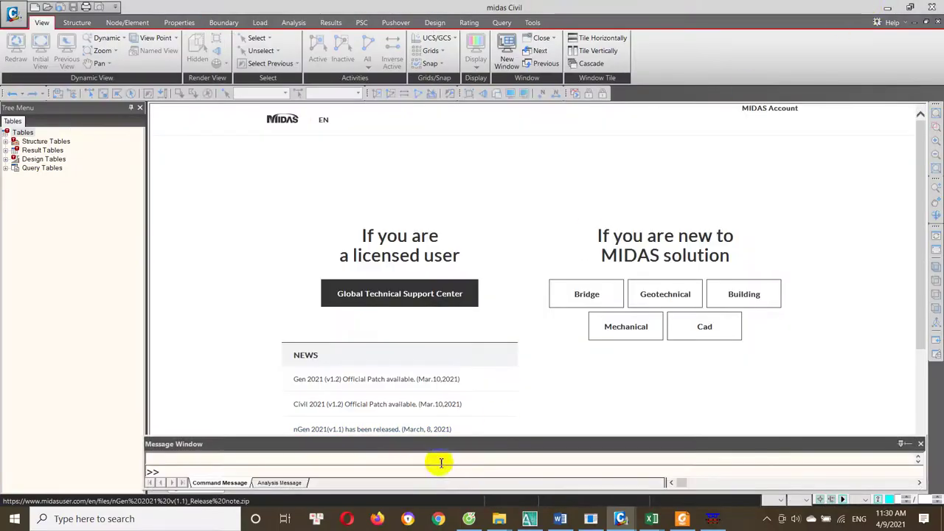
mouse_move(500, 519)
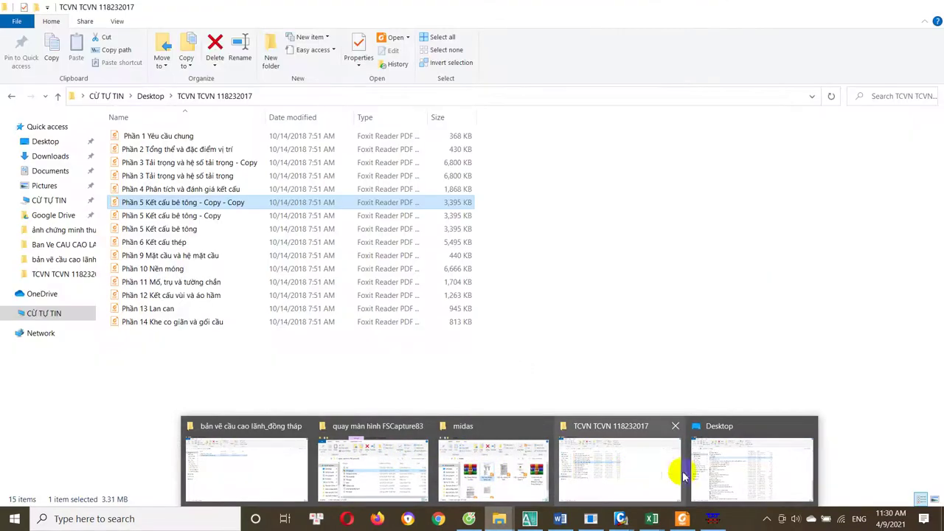
Confirm mc nhip.sec is on the Desktop in File Explorer, then start a section import in MIDAS/Civil
left_click(709, 472)
left_click(248, 287)
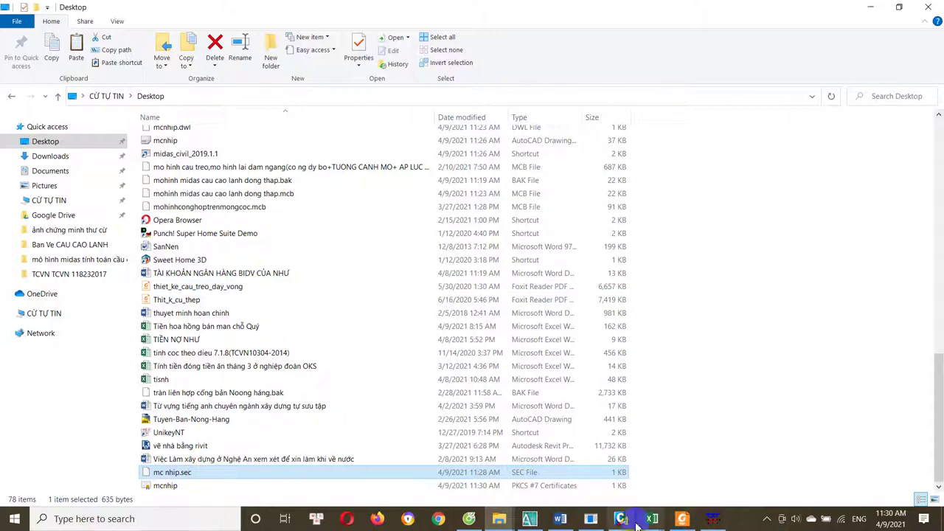
mouse_move(621, 519)
left_click(569, 465)
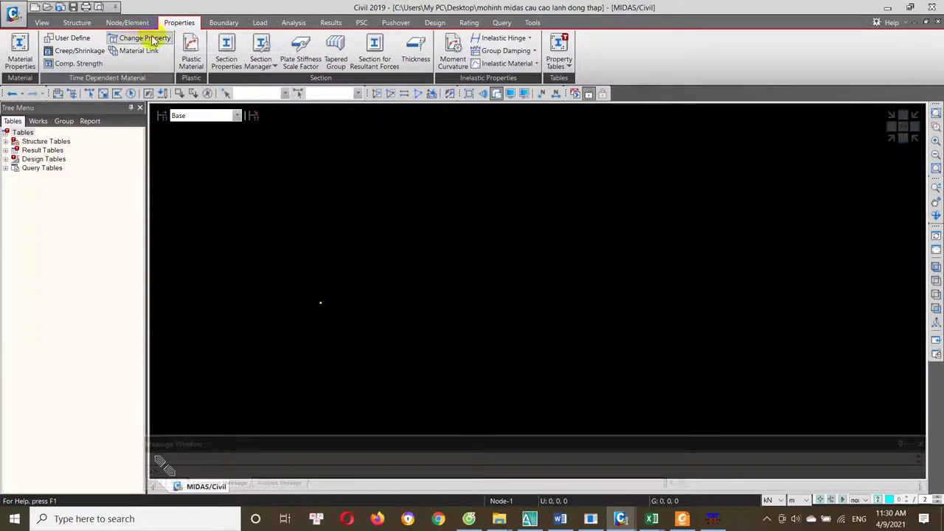
left_click(227, 45)
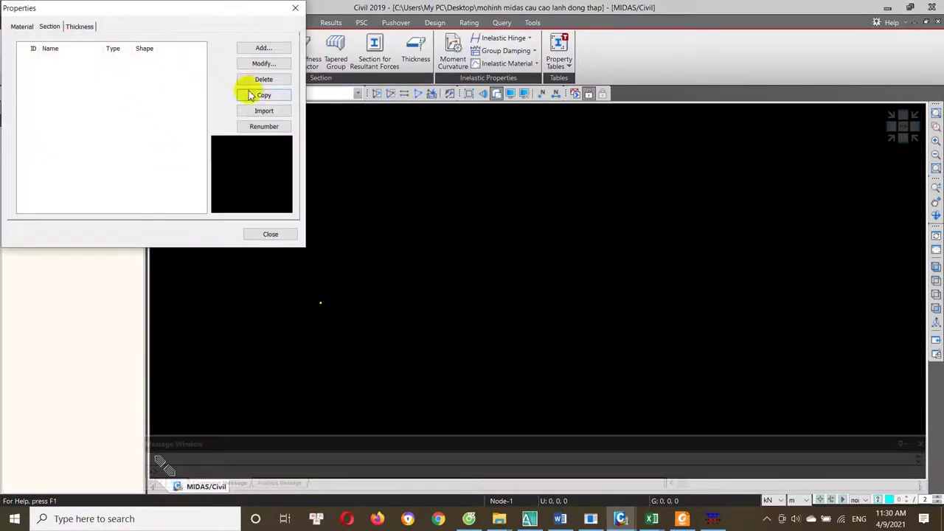
left_click(264, 111)
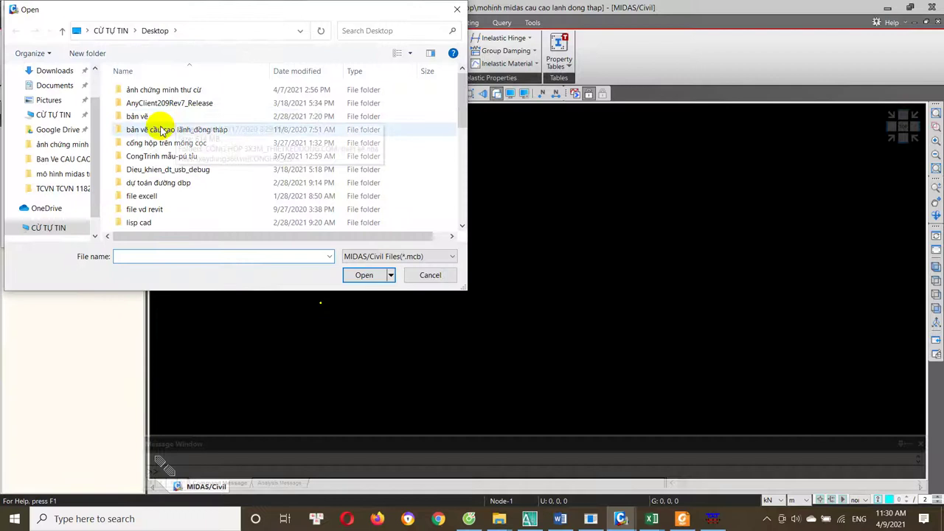
Set the file type to All File(*.*) and open the Desktop mcnhip file, which raises an error
scroll(177, 144, "down", 4)
scroll(209, 140, "down", 5)
left_click(236, 181)
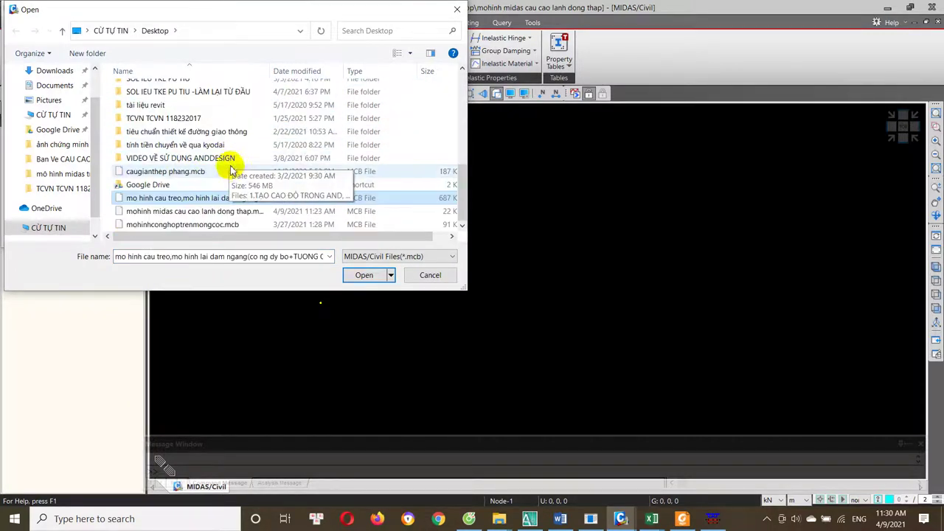
left_click(218, 222)
scroll(322, 169, "up", 5)
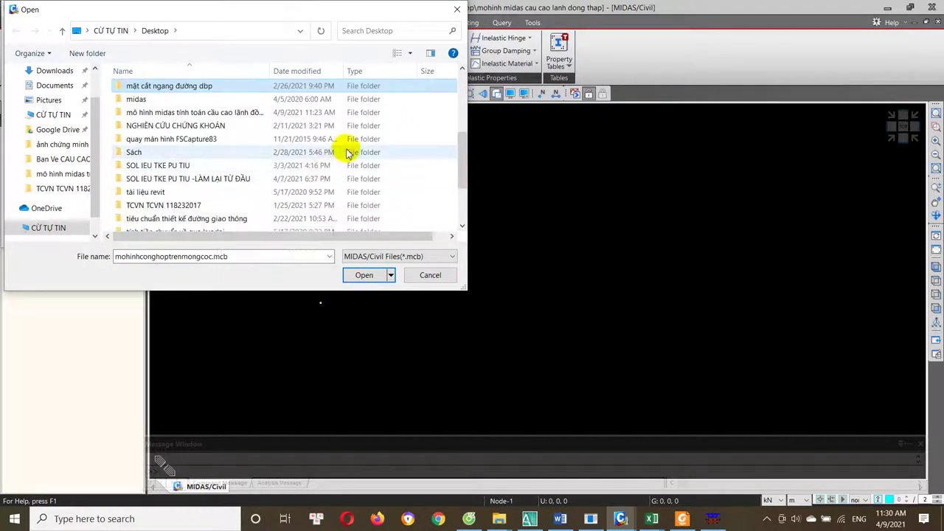
key("Down")
key("Down")
scroll(332, 149, "down", 3)
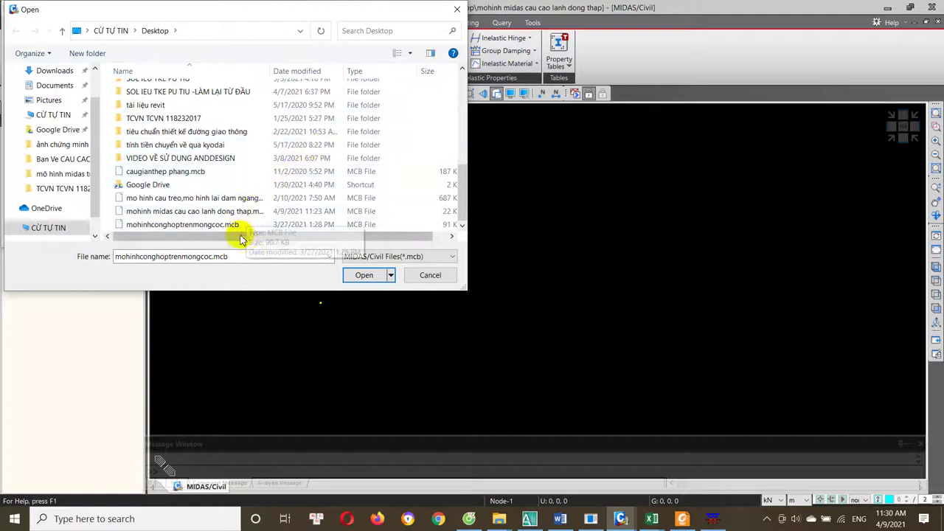
left_click(391, 257)
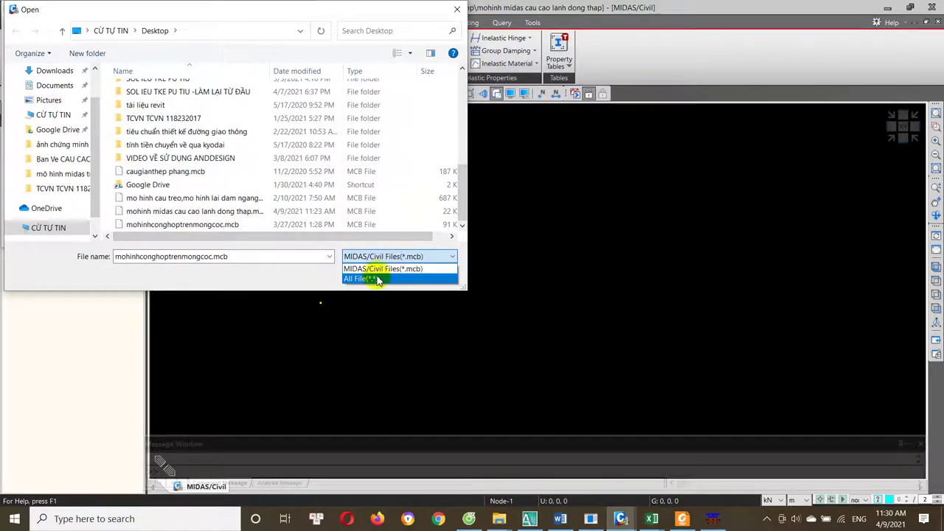
left_click(373, 274)
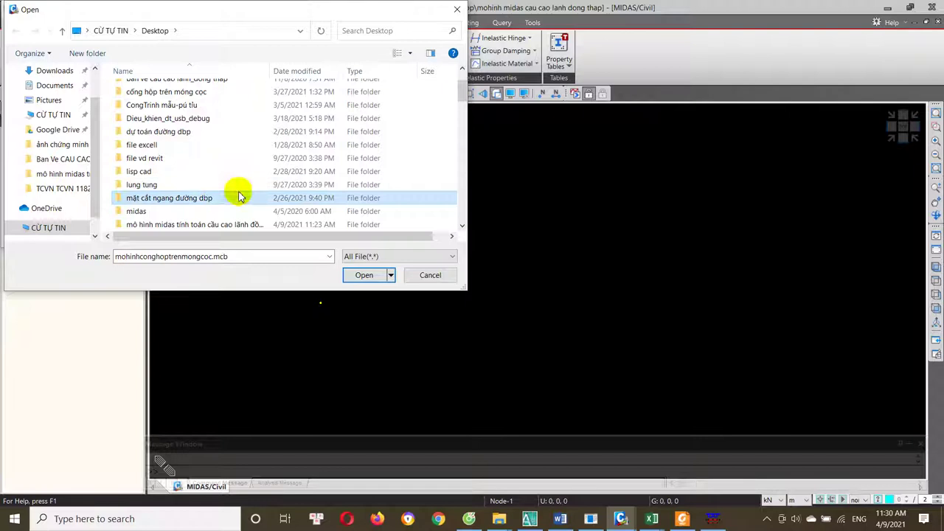
type("mcn")
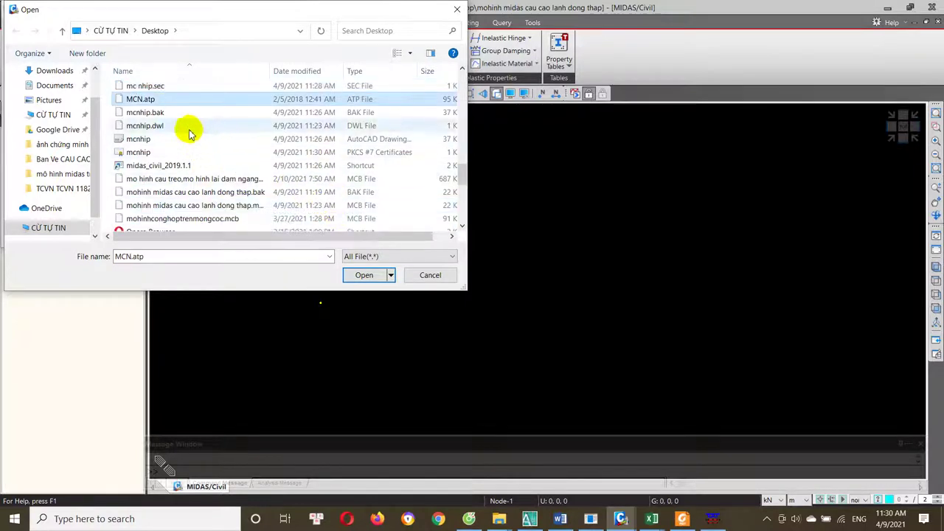
left_click(158, 140)
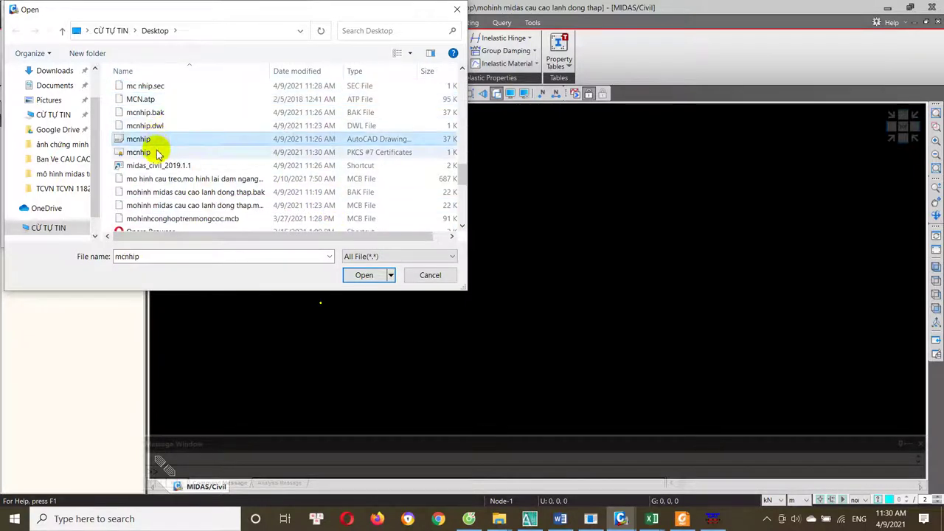
left_click(157, 153)
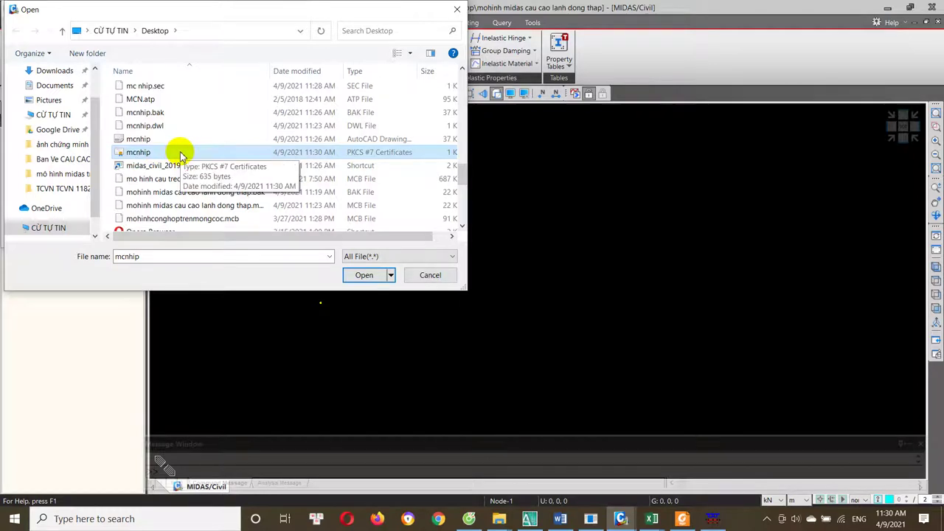
double_click(181, 86)
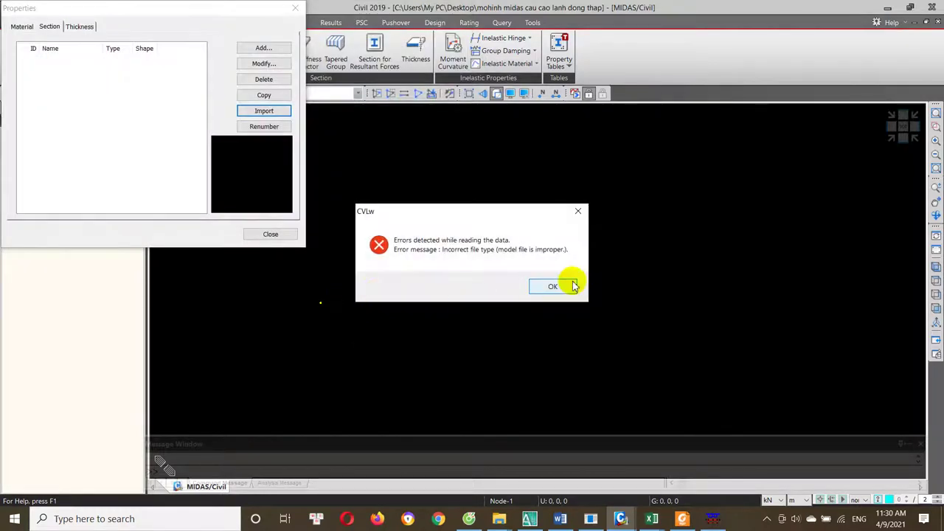
Acknowledge the incorrect file type error, cancel the project import and close Section Properties
left_click(562, 287)
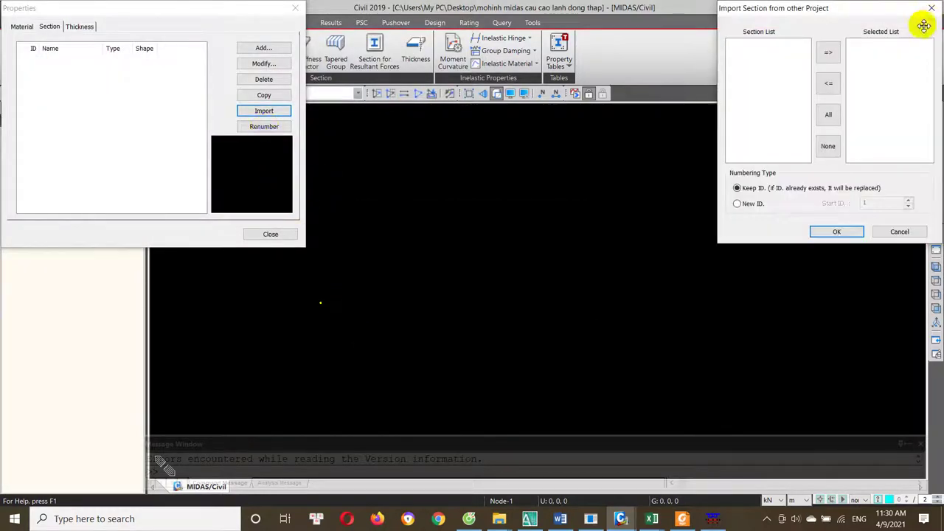
left_click(933, 11)
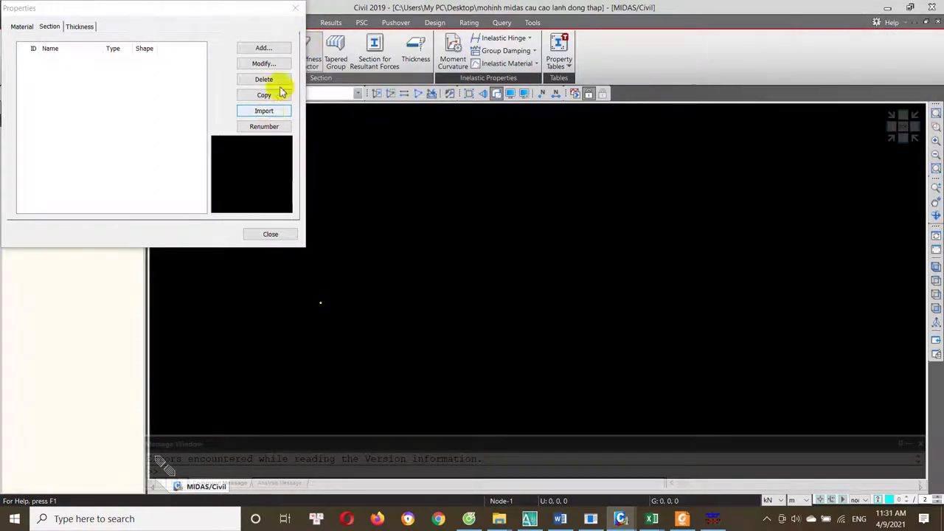
left_click(295, 8)
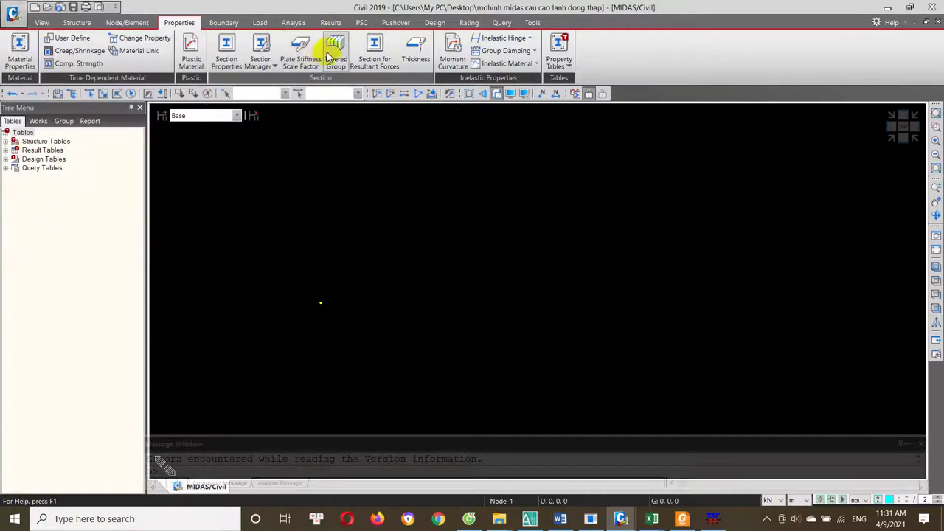
Open and close the resultant-forces section input, then browse the calculator and generator tools
left_click(377, 56)
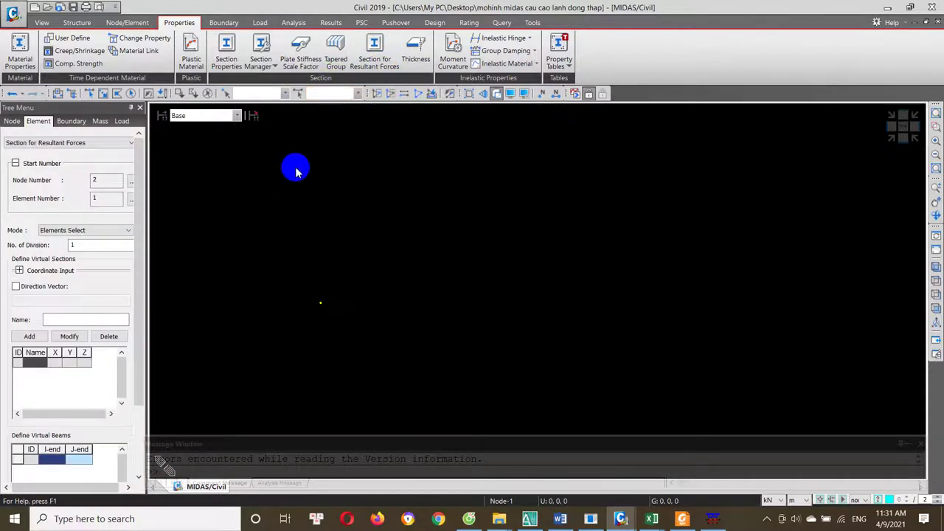
scroll(120, 416, "down", 1)
scroll(124, 465, "down", 2)
left_click(125, 473)
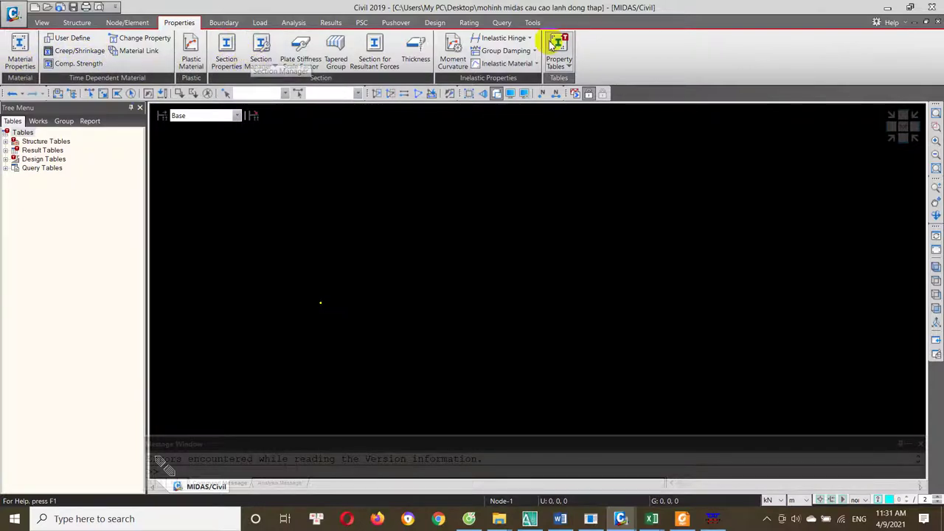
left_click(532, 23)
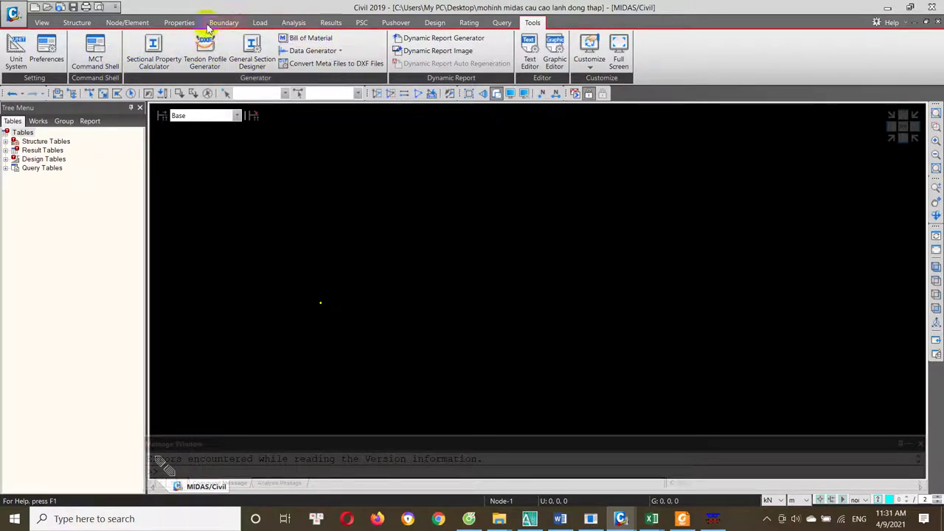
left_click(177, 23)
Reopen Section Properties, cancel another import attempt, and add a new section definition
left_click(226, 48)
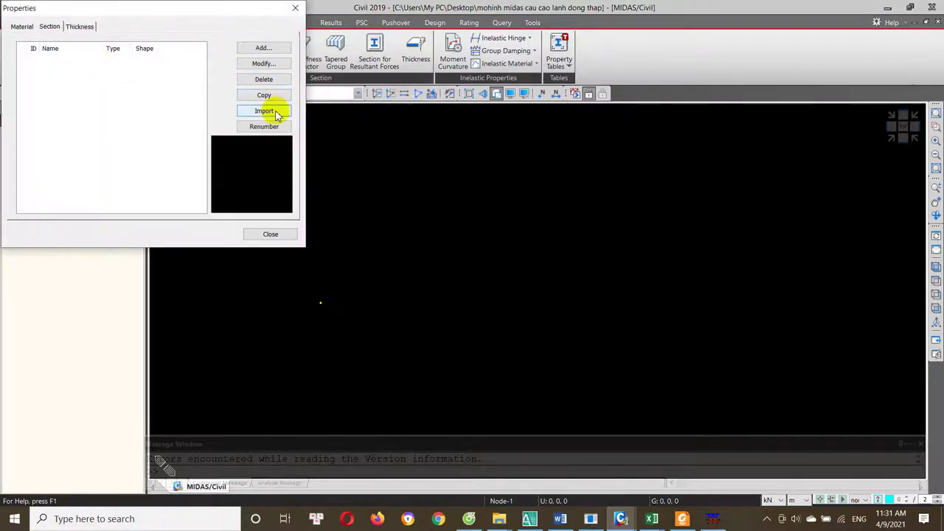
left_click(265, 111)
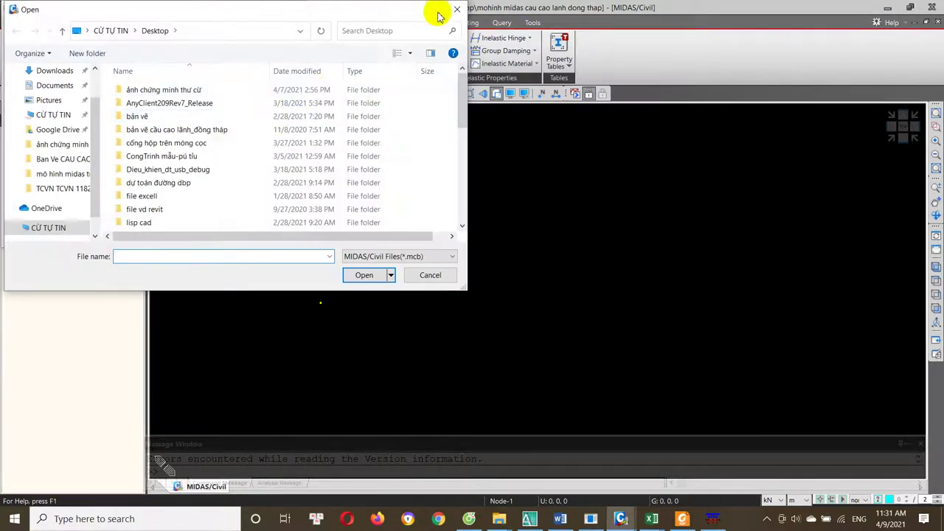
left_click(447, 12)
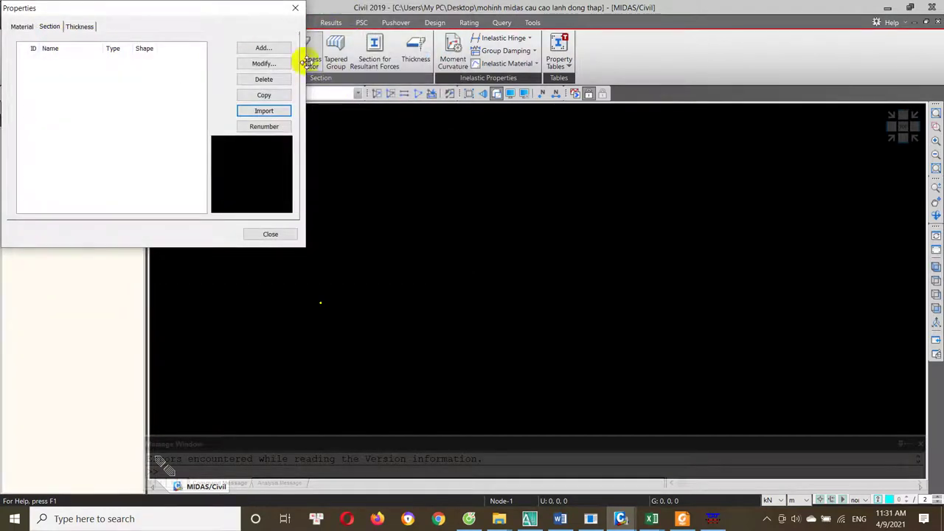
left_click(263, 47)
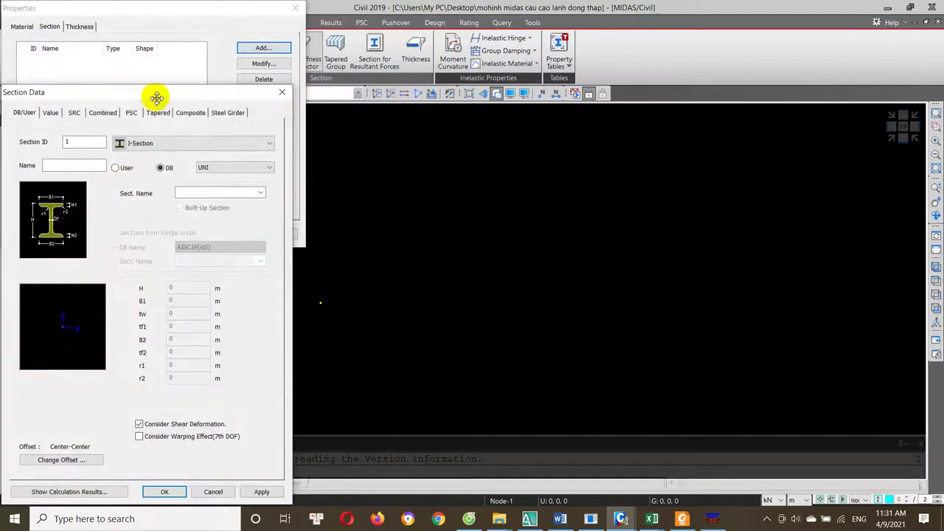
Browse the Section Data categories and select the PSC-Value shape on the PSC tab
left_click_drag(155, 65, 258, 33)
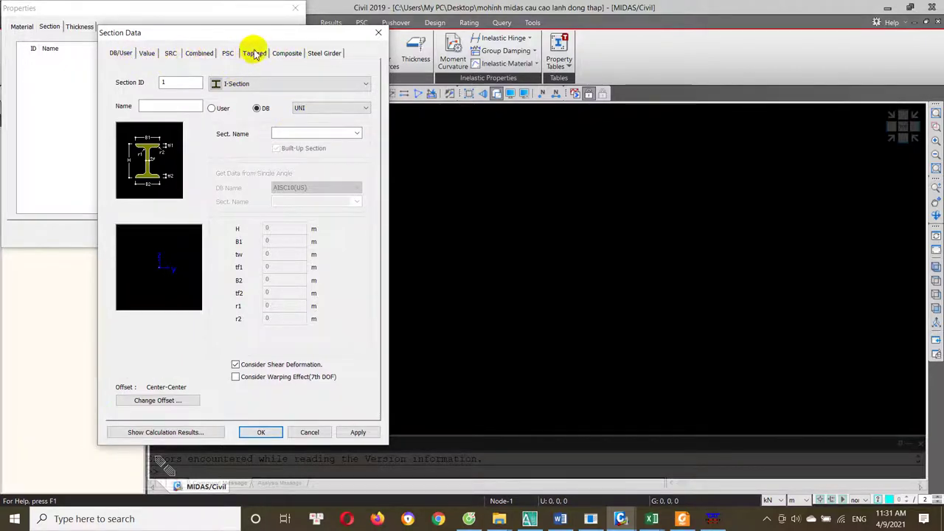
left_click(127, 56)
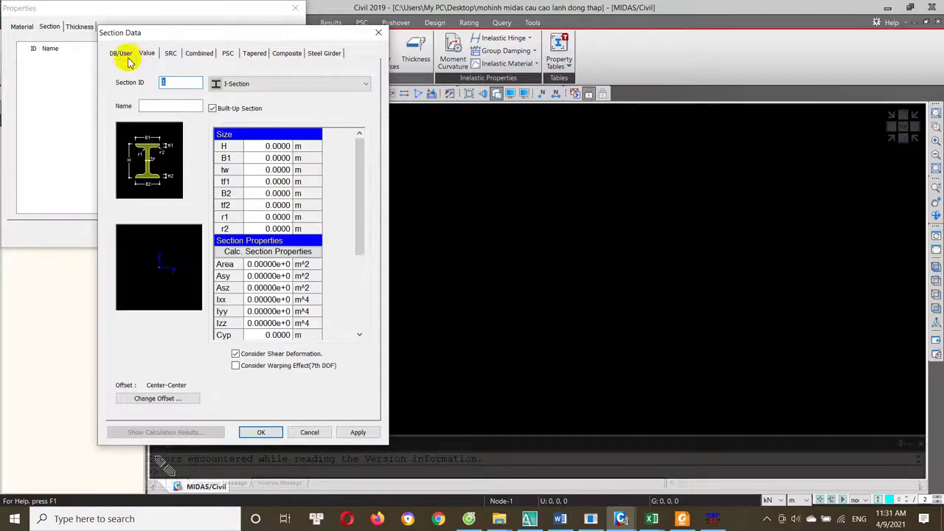
left_click(227, 53)
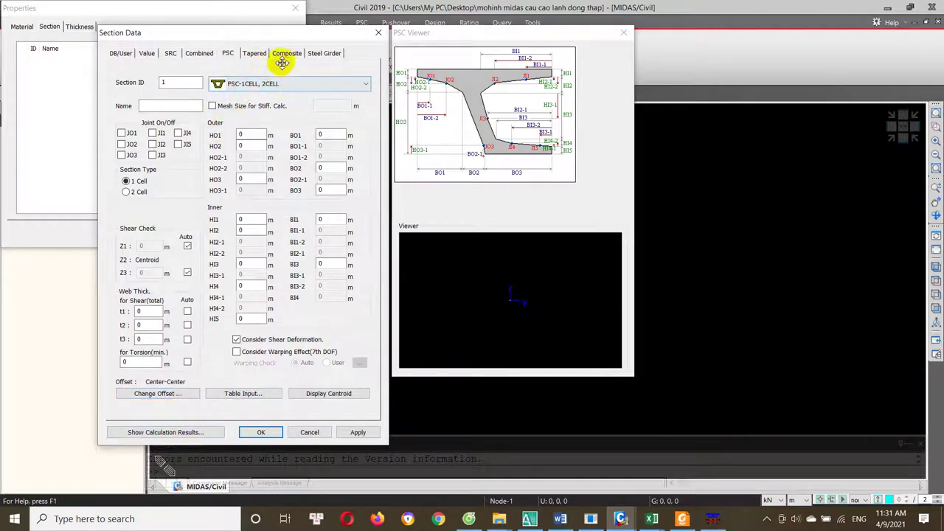
left_click(257, 58)
left_click(228, 53)
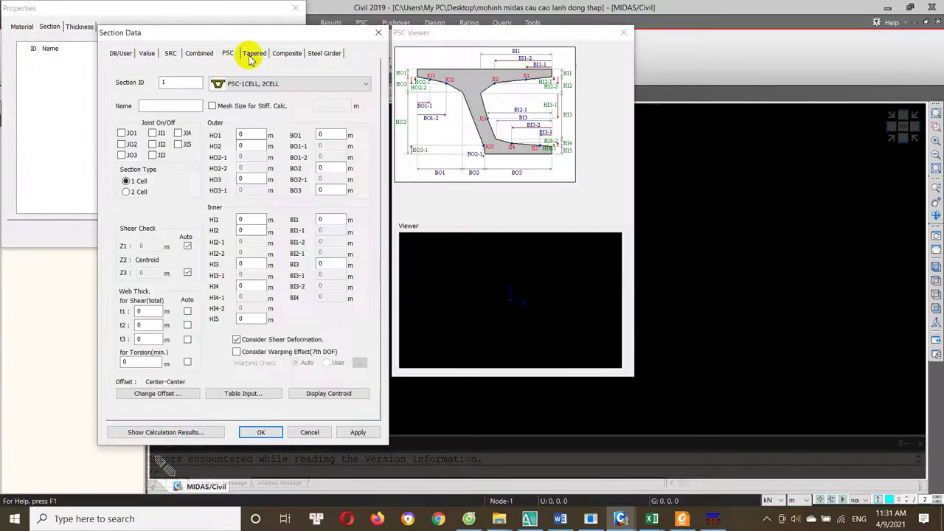
left_click(264, 86)
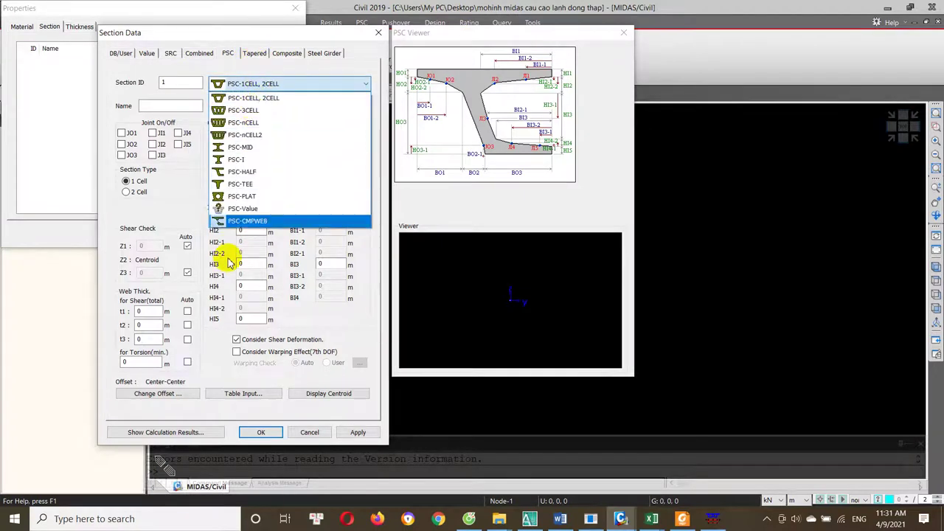
left_click(257, 211)
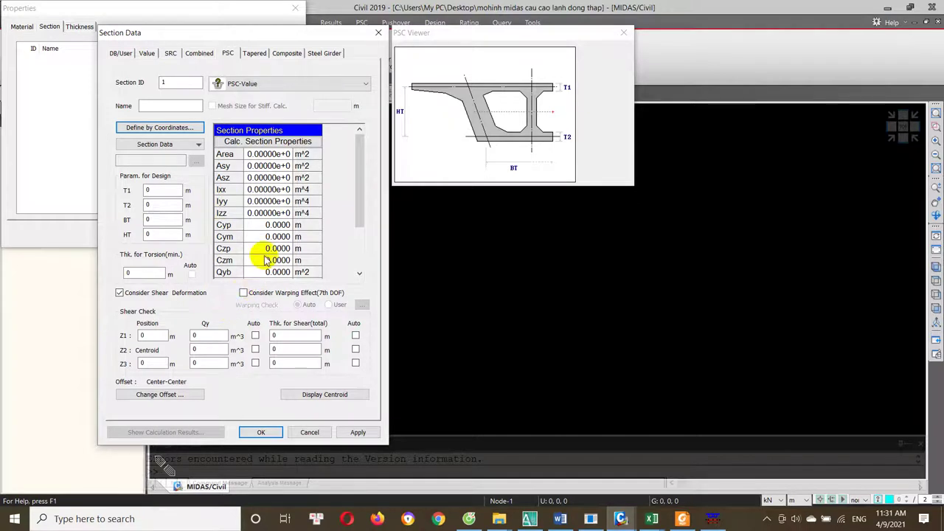
left_click(268, 92)
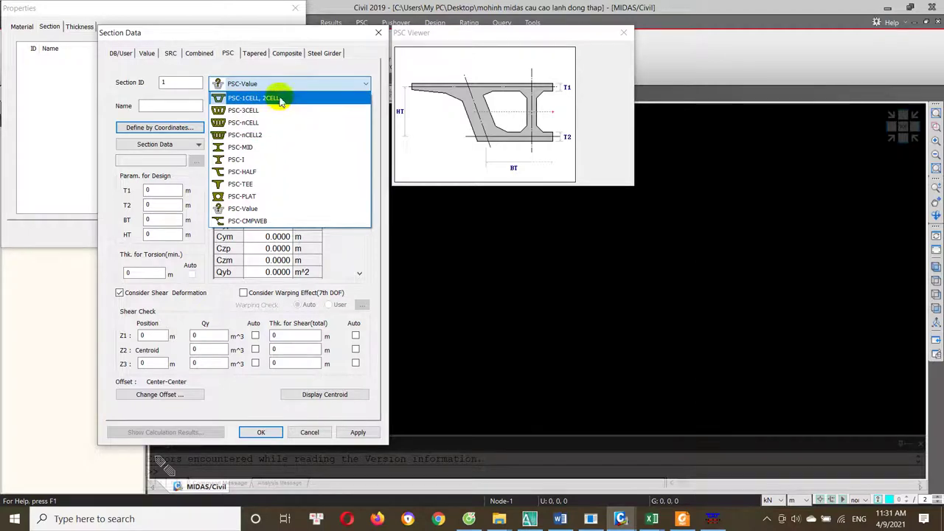
left_click(243, 59)
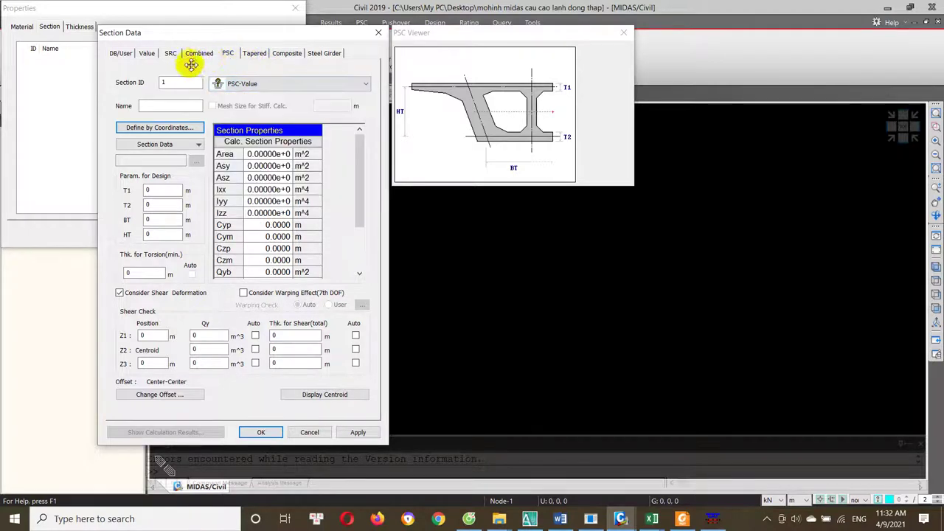
Compare the other section tabs, pick PSC-1CELL, 2CELL, then show the Value tab's I-Section
left_click(287, 55)
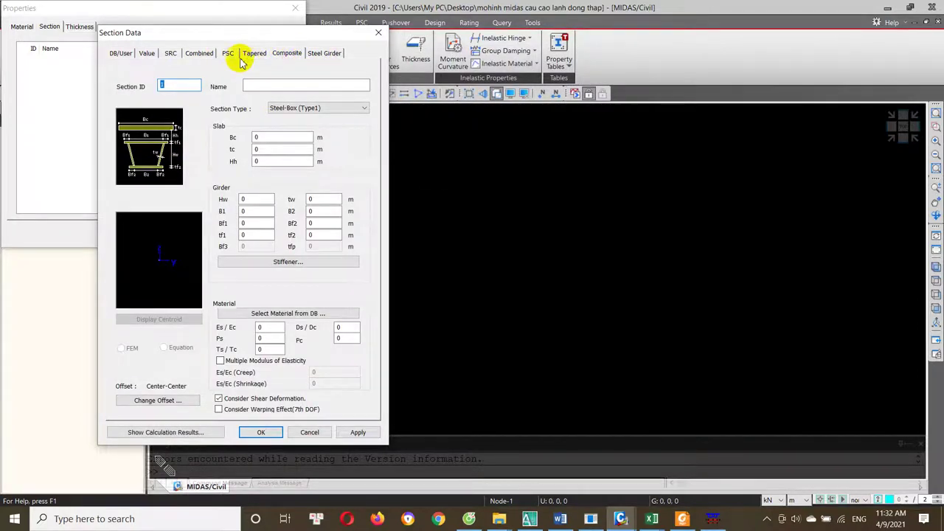
left_click(230, 54)
left_click(208, 58)
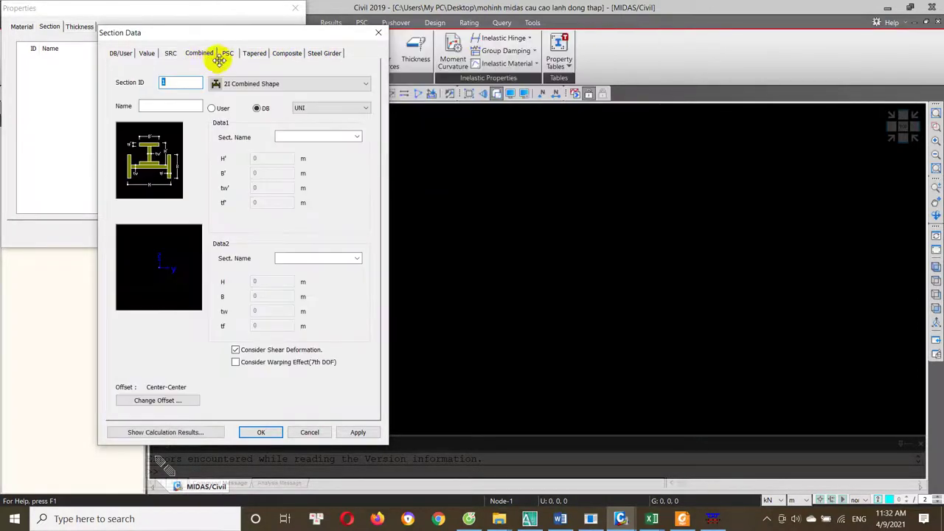
left_click(151, 55)
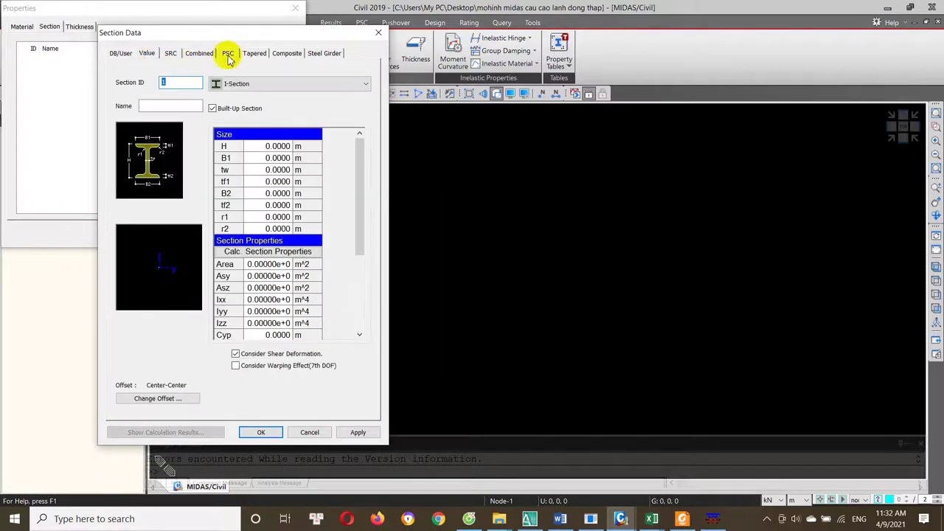
left_click(227, 54)
left_click(236, 83)
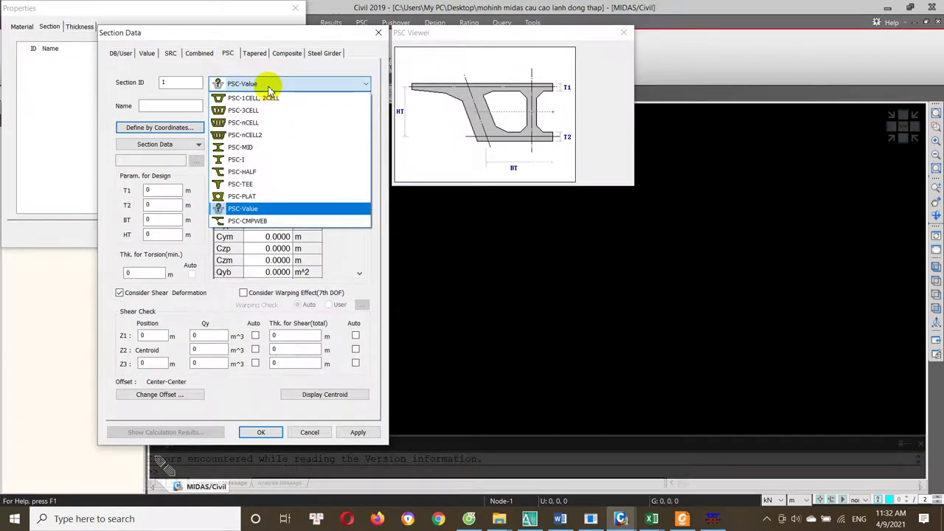
left_click(269, 211)
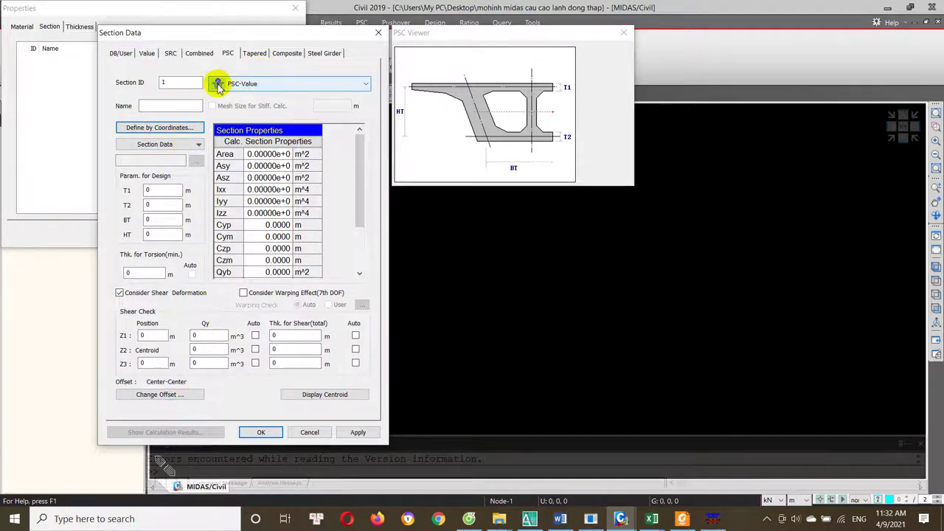
left_click(219, 85)
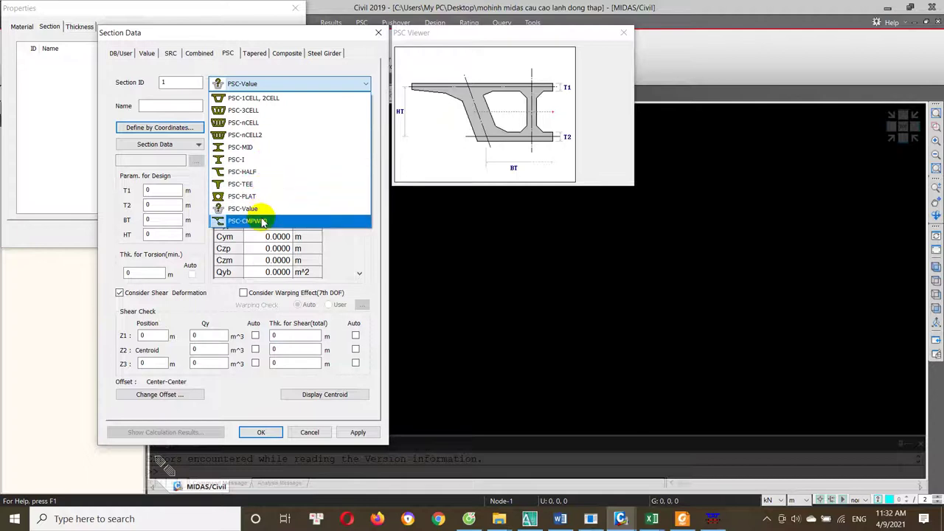
left_click(282, 98)
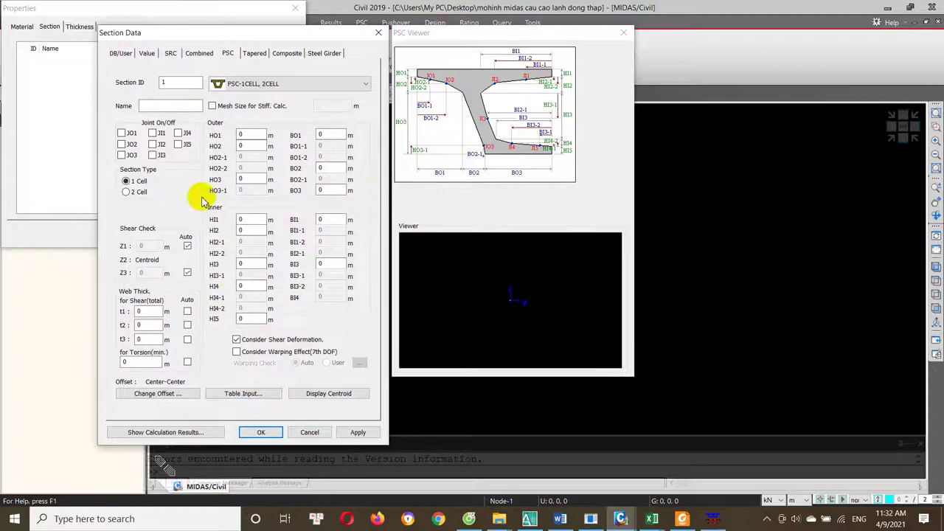
left_click(146, 55)
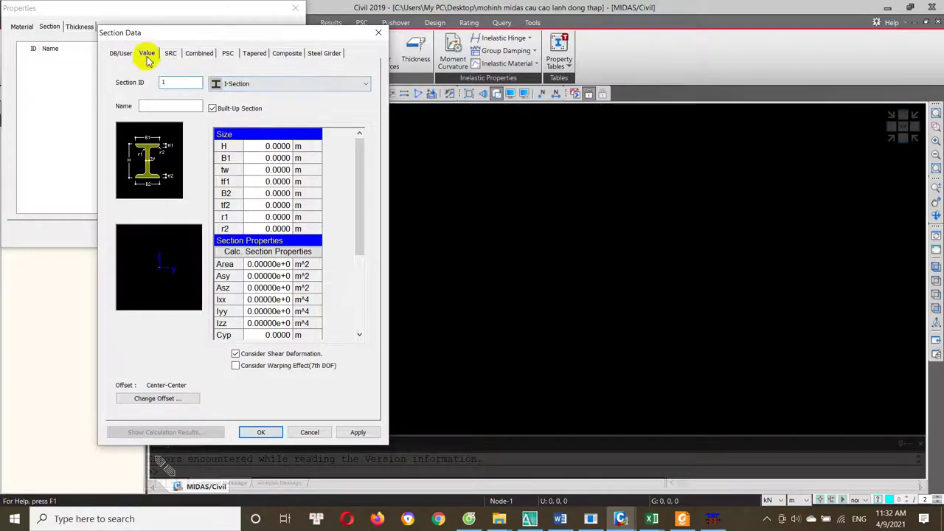
Make section 1 a General Section filled from mc nhip.sec on the Desktop (Area 1.26438 m^2)
left_click(260, 84)
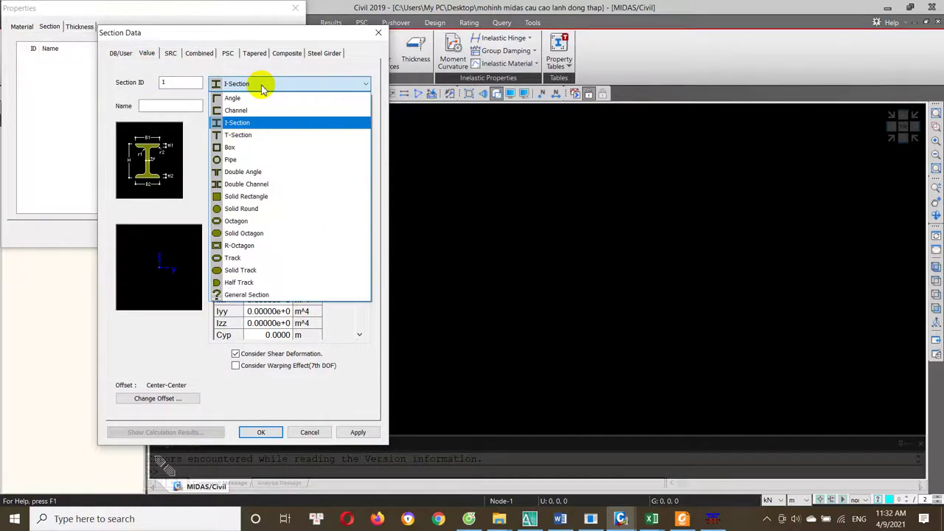
left_click(251, 296)
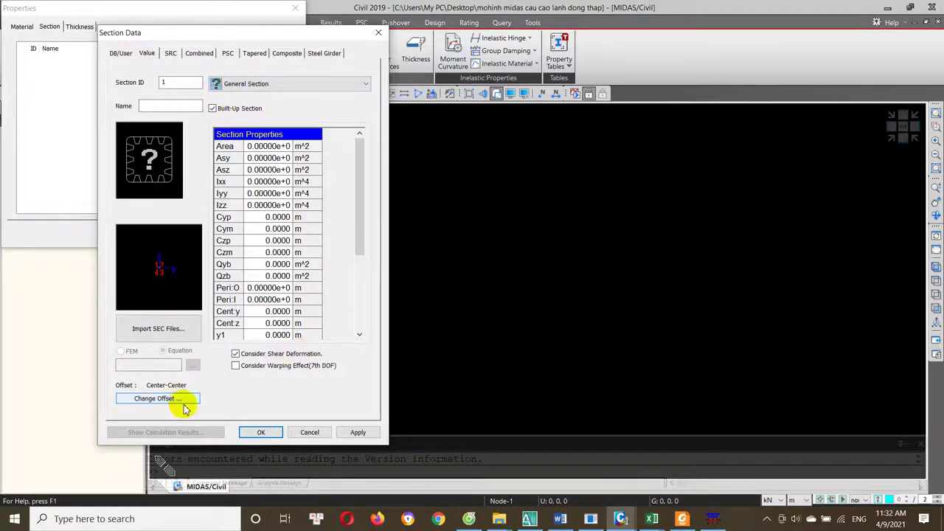
left_click(172, 327)
scroll(221, 233, "down", 5)
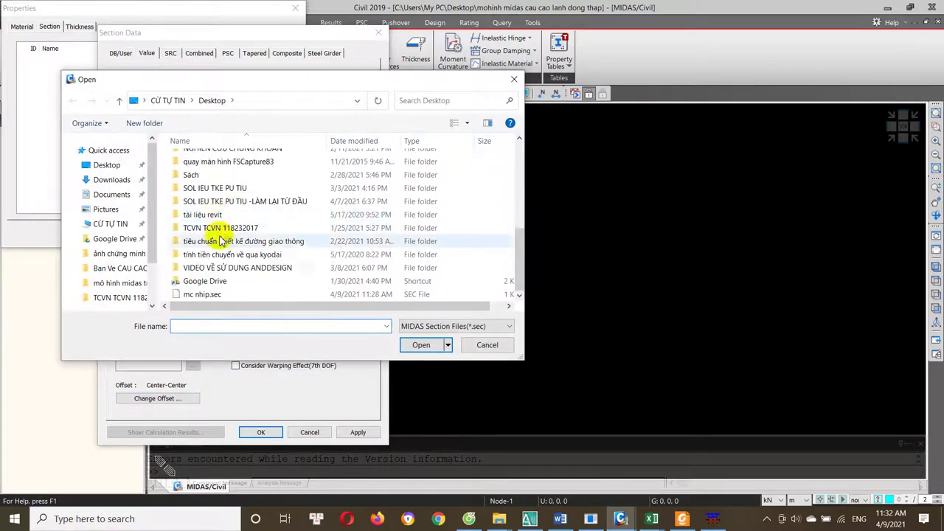
double_click(225, 295)
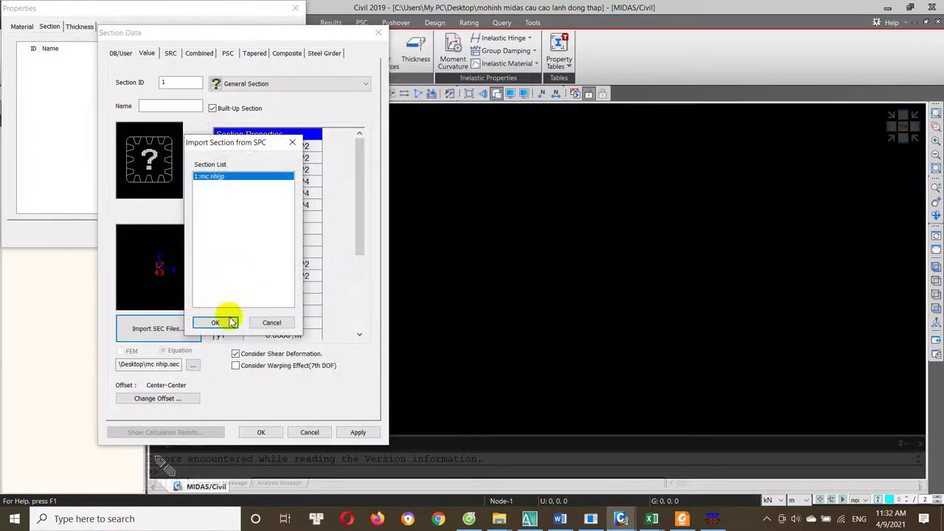
left_click(217, 324)
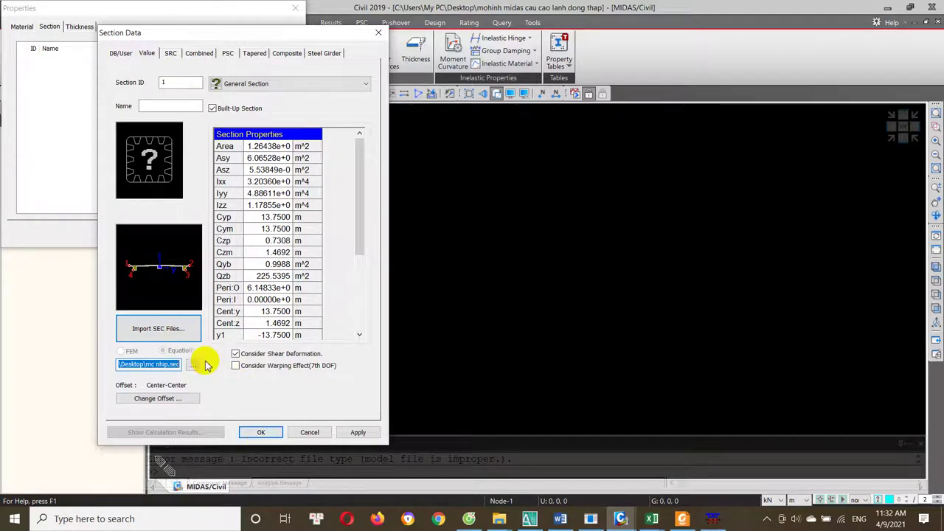
Change the imported section's offset to Center-Top and submit the section data
left_click(169, 399)
left_click(176, 212)
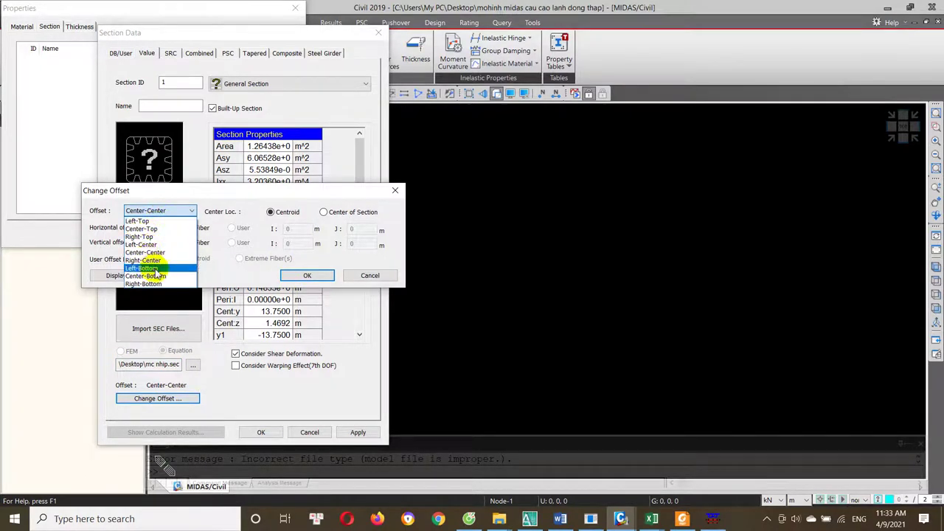
left_click(161, 230)
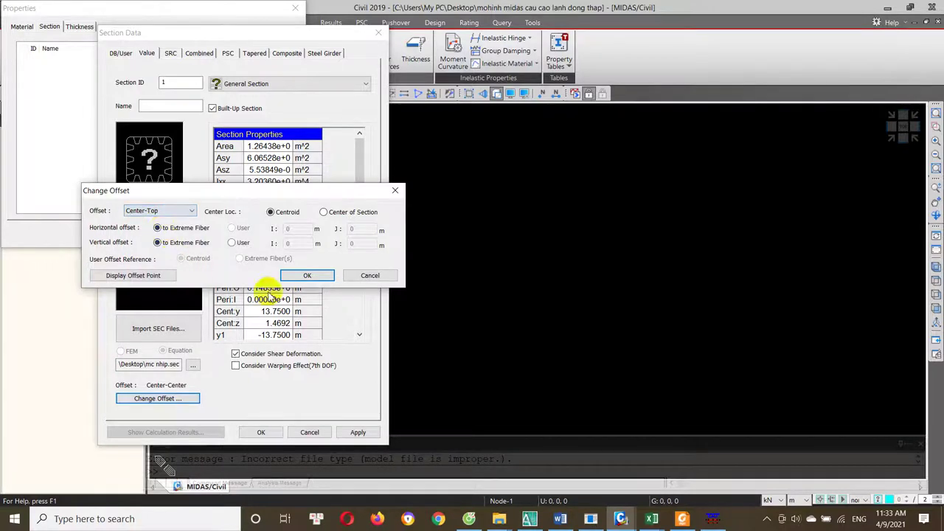
left_click(311, 282)
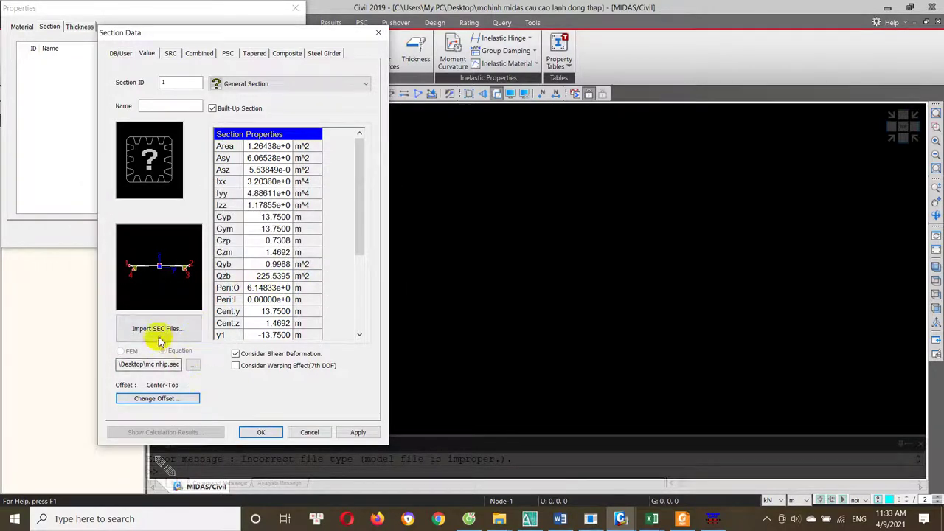
left_click(258, 433)
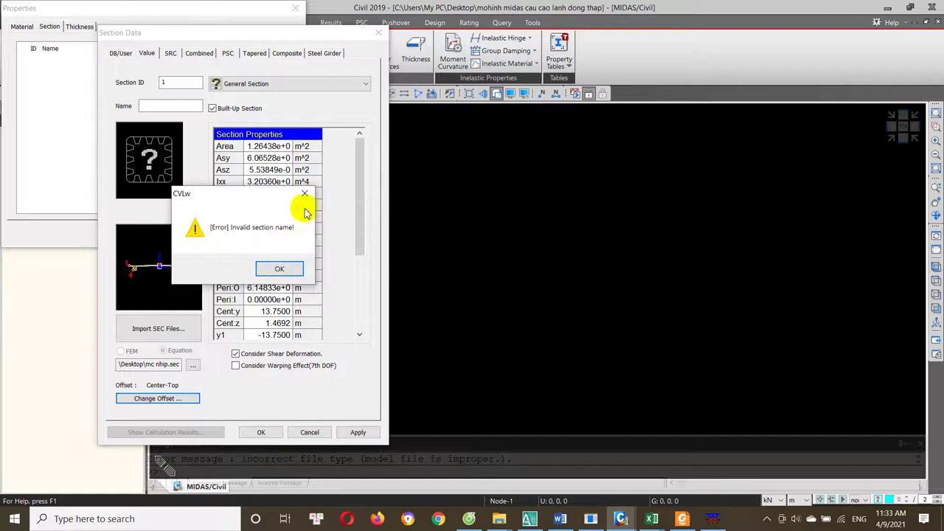
Save section 1 as mc nhip, close Properties, and window-select the single model node
key("Return")
left_click(185, 108)
type("mc nhip")
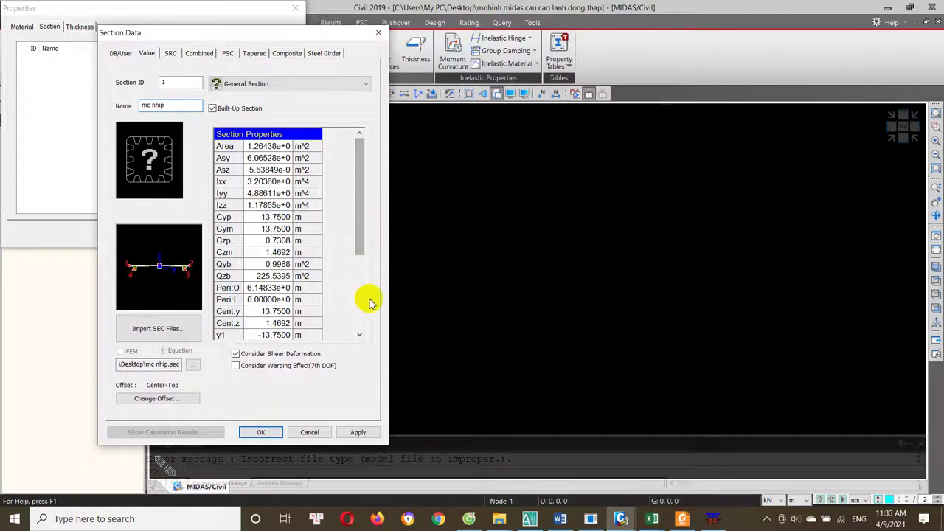
left_click_drag(362, 243, 374, 329)
left_click(260, 432)
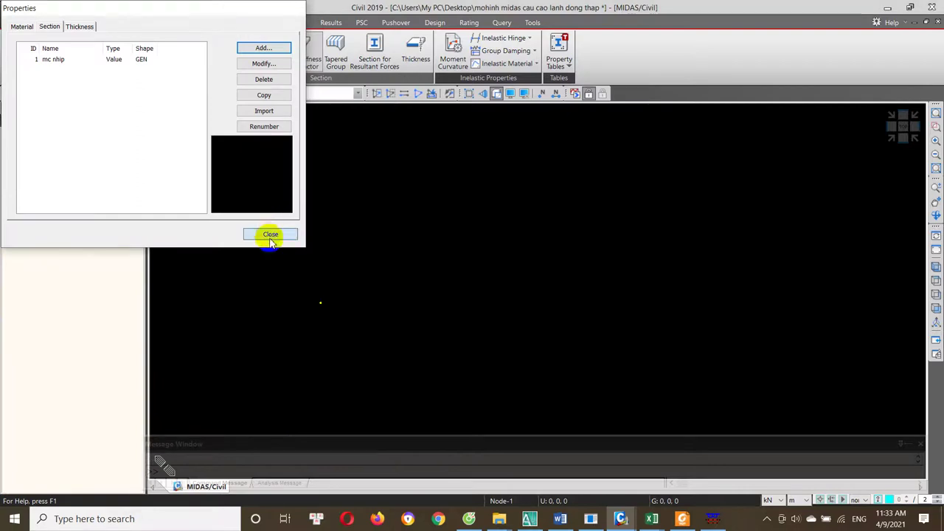
left_click(270, 234)
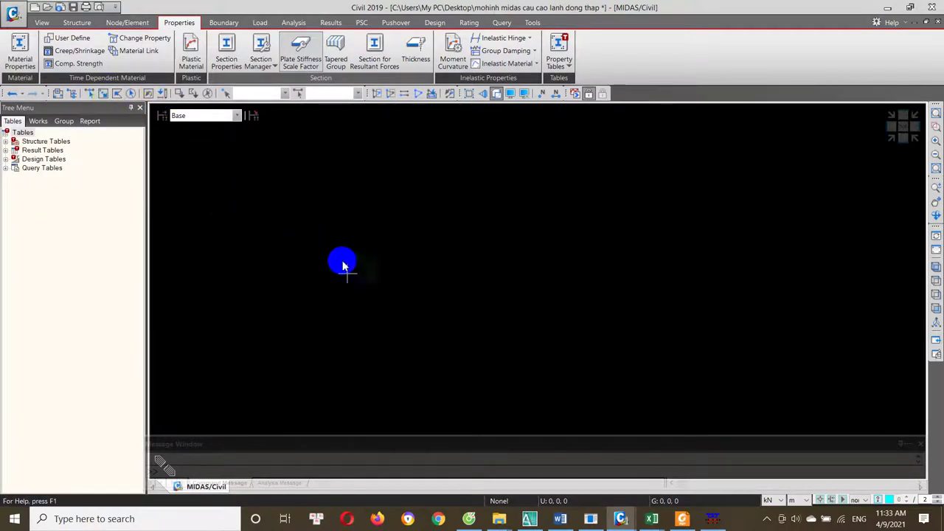
left_click(104, 93)
left_click_drag(276, 225, 386, 291)
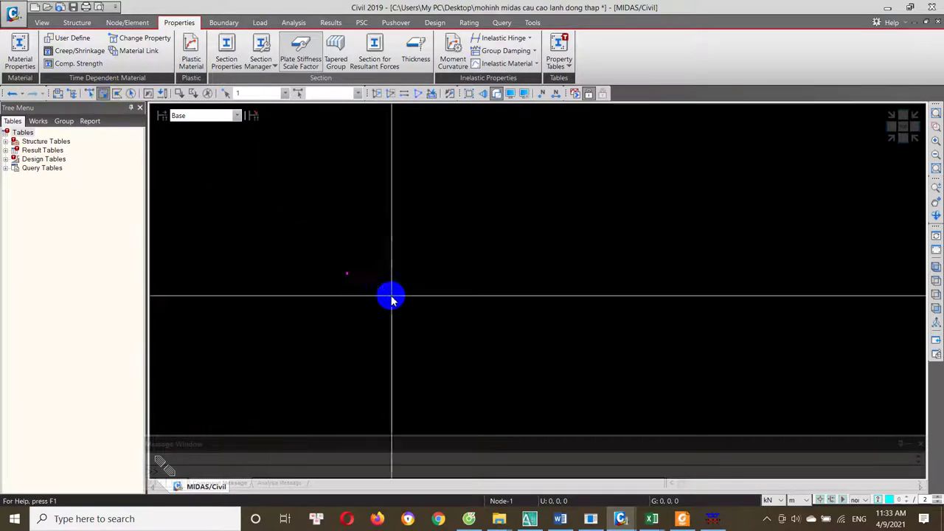
Extrude the node 2 m along x into an element using f'c50 and the mc nhip section
right_click(275, 224)
mouse_move(310, 244)
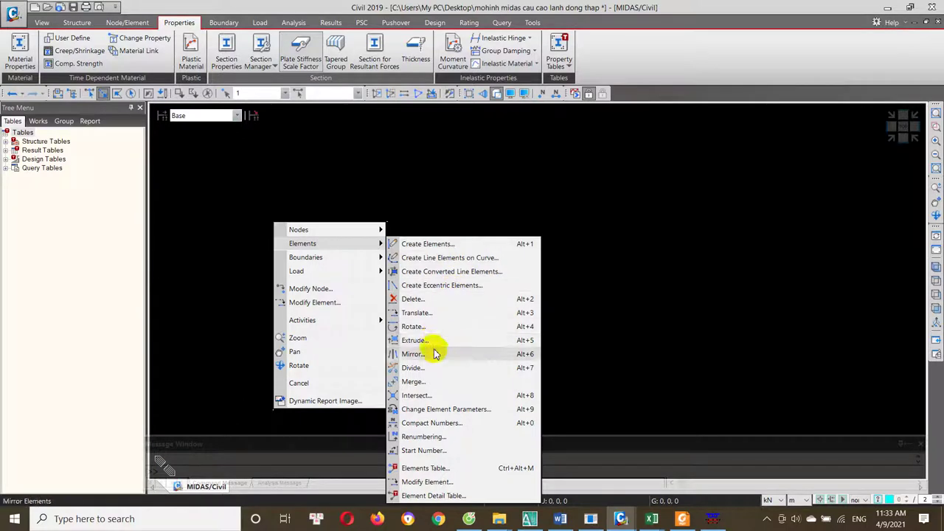
left_click(434, 343)
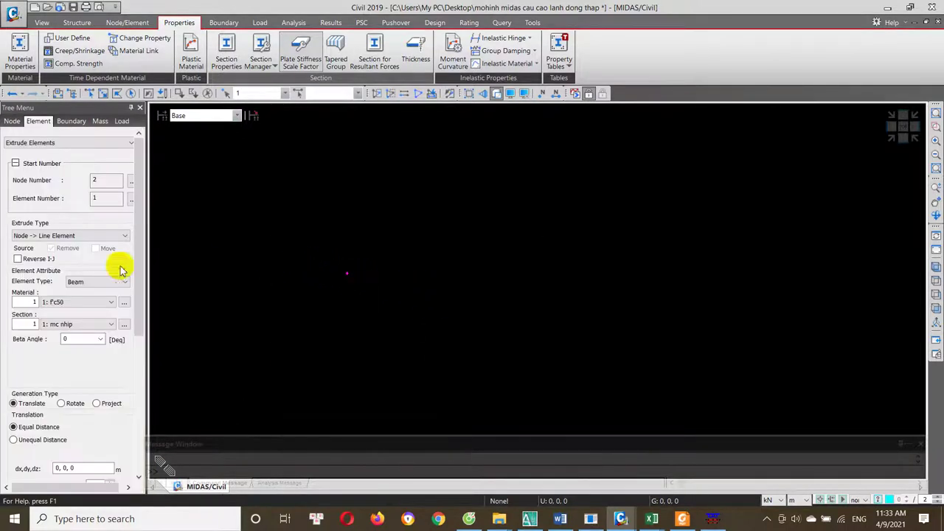
scroll(101, 249, "down", 5)
left_click_drag(83, 362, 9, 367)
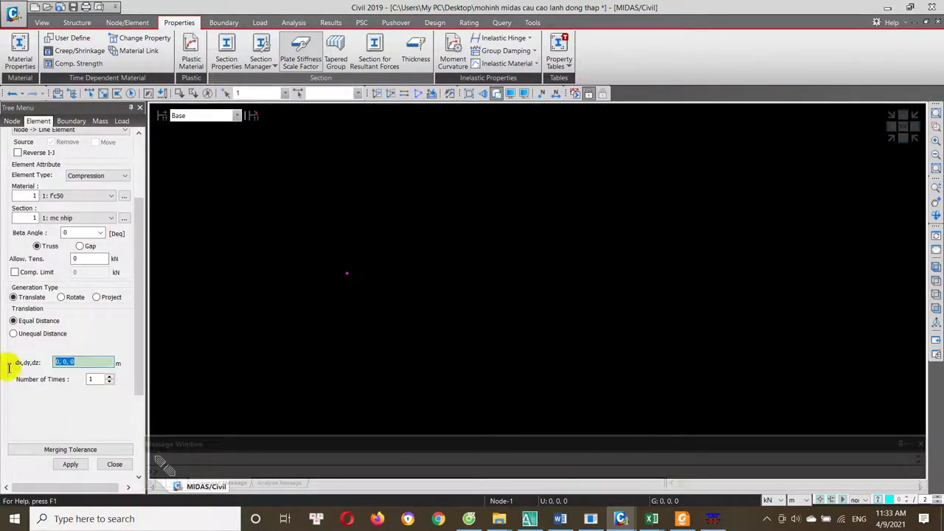
left_click(15, 334)
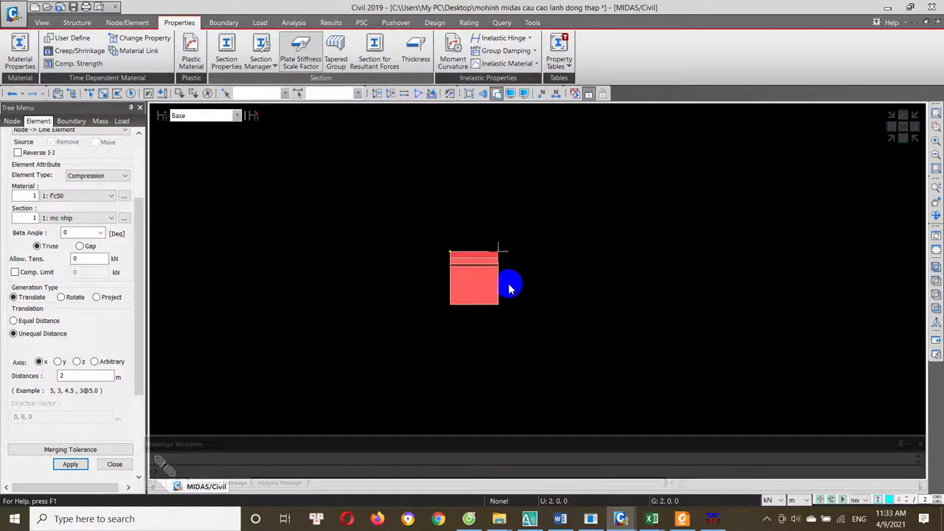
View the extruded deck and piers in iso view, orbiting and zooming out
left_click(935, 267)
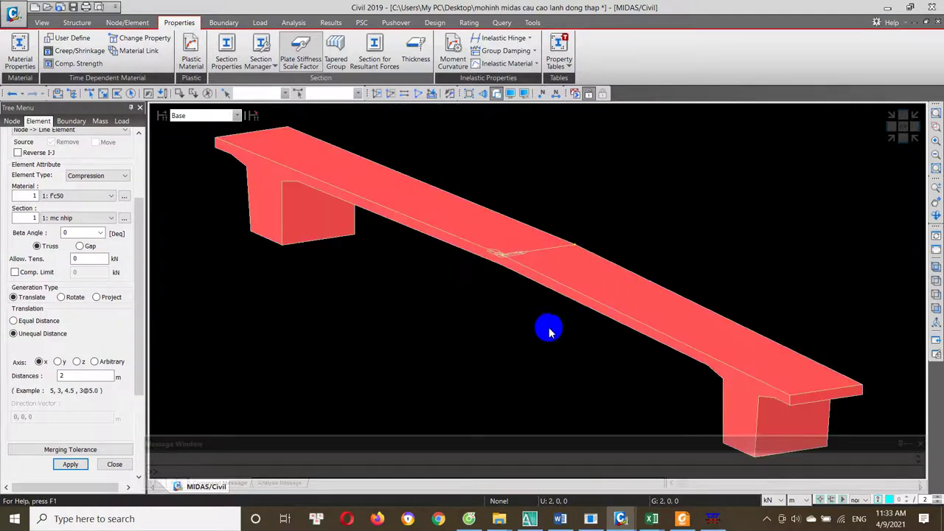
mouse_move(525, 354)
middle_mouse_down("ctrl")
mouse_move(495, 340)
mouse_move(536, 339)
mouse_move(551, 358)
mouse_move(584, 338)
mouse_move(636, 336)
mouse_move(536, 354)
mouse_move(475, 339)
mouse_move(457, 356)
middle_mouse_up("ctrl")
scroll(456, 359, "down", 1)
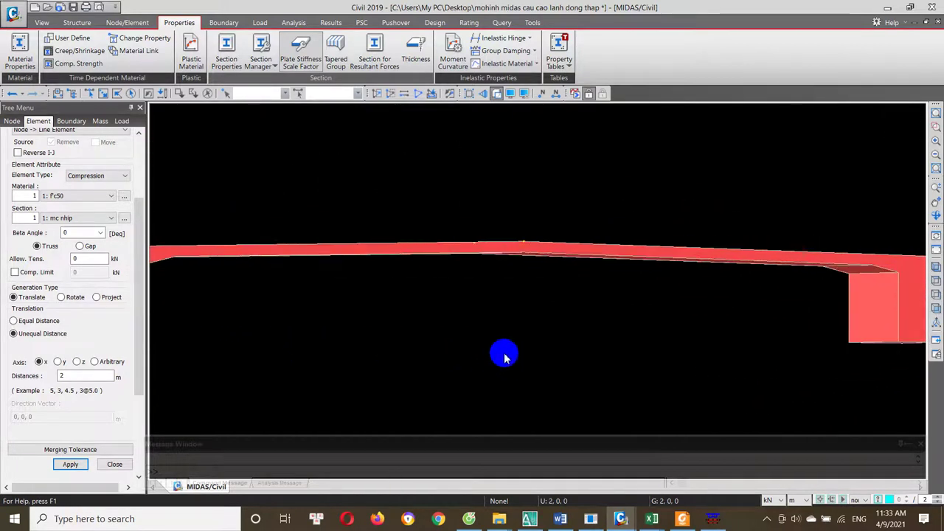
scroll(504, 354, "down", 2)
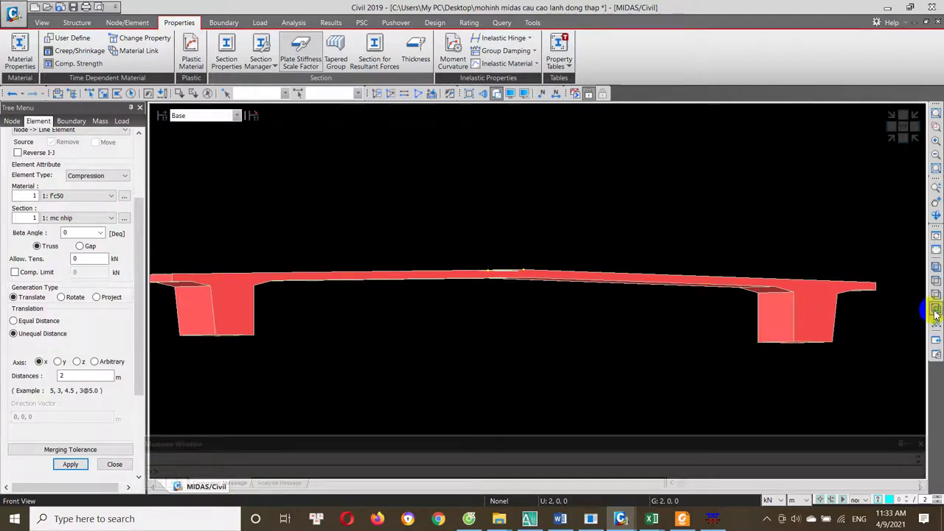
Check the deck from the front and end views, then bring MIDAS/SPC forward
left_click(936, 308)
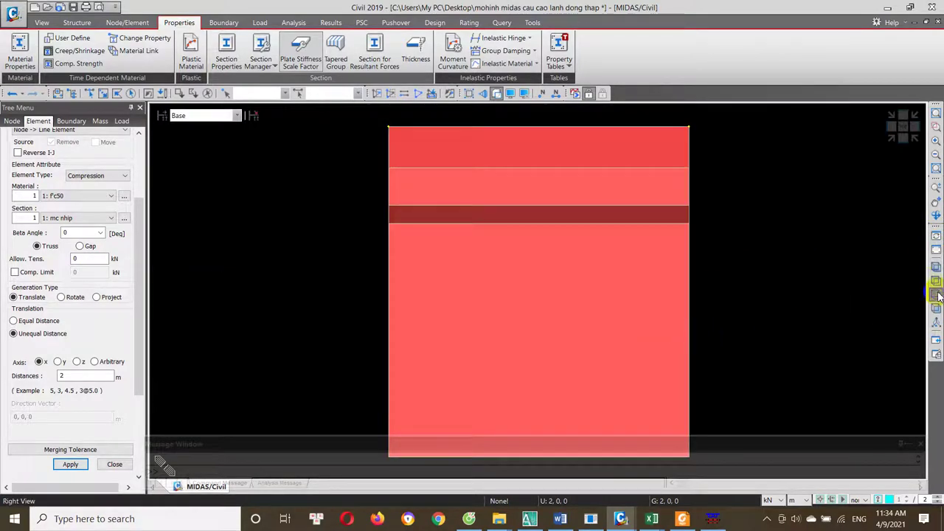
left_click(935, 295)
scroll(494, 309, "up", 1)
mouse_move(524, 304)
middle_mouse_down()
mouse_move(509, 297)
mouse_move(468, 312)
mouse_move(577, 313)
mouse_move(481, 333)
middle_mouse_up()
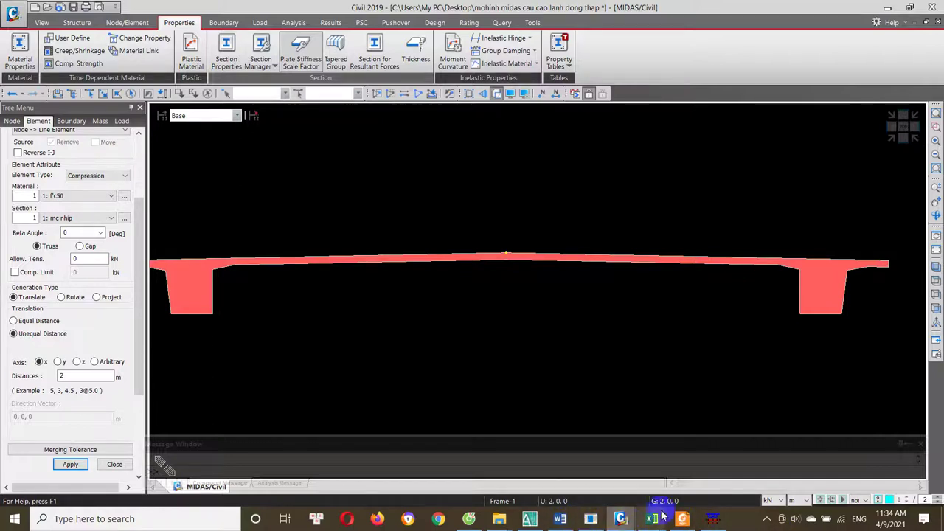
scroll(580, 322, "down", 1)
scroll(568, 339, "down", 1)
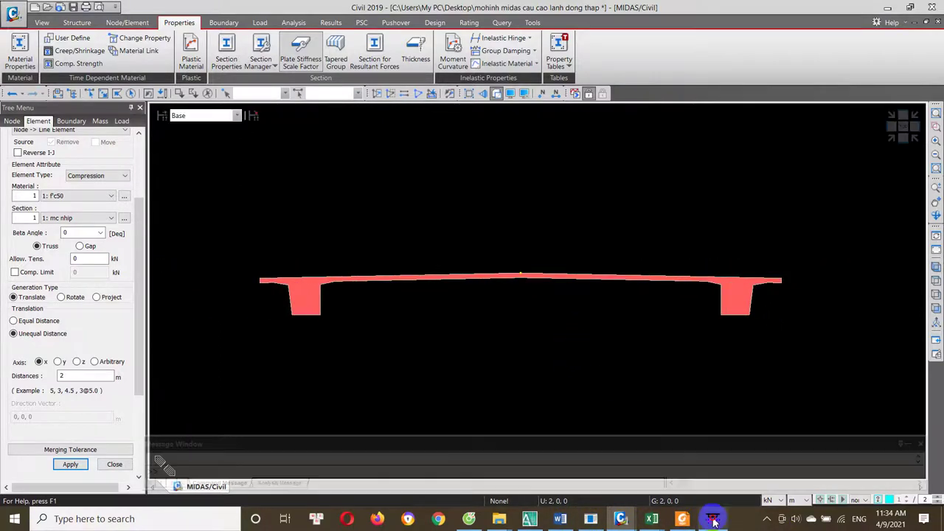
left_click(715, 521)
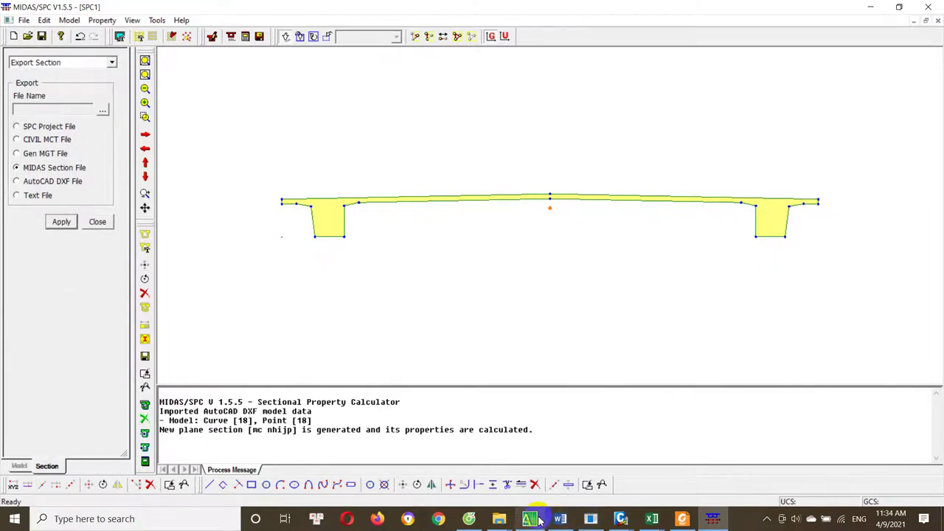
Add the Word note line 'Trường hợp lưu không phải ở desktop' below the existing notes
left_click(540, 520)
left_click(577, 519)
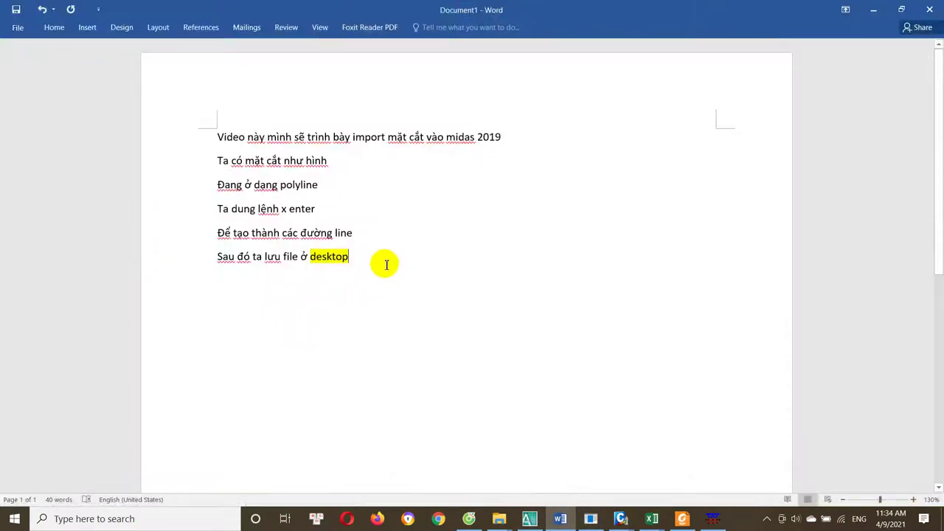
key("Return")
type("Trường hợp lưu không phải ở desktop")
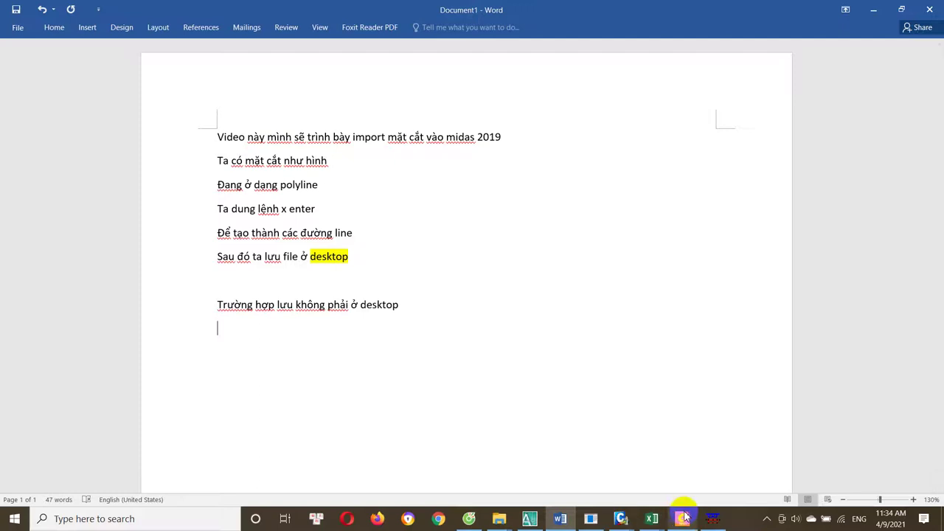
left_click(719, 520)
left_click(530, 519)
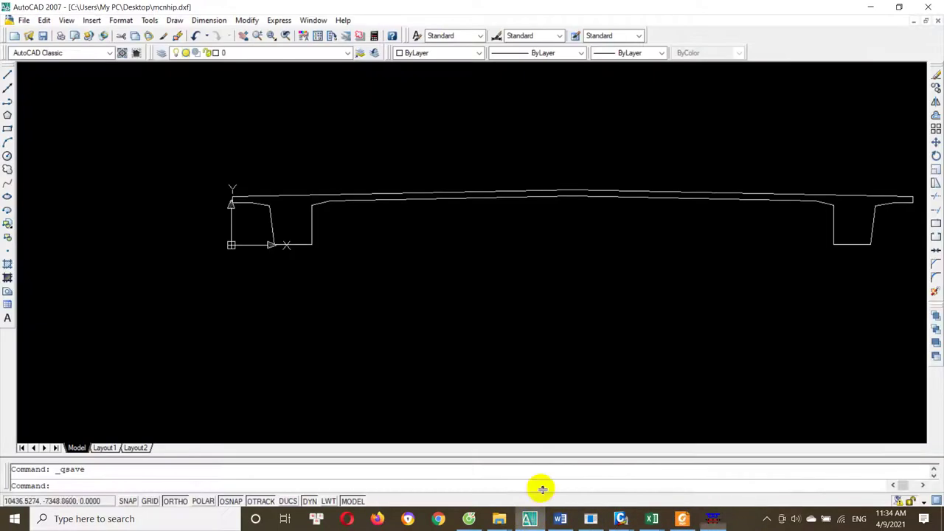
Start Save As and open the Desktop folder 'mô hình midas tính toán cầu cao lãnh đồng tháp'
left_click(23, 20)
left_click(95, 138)
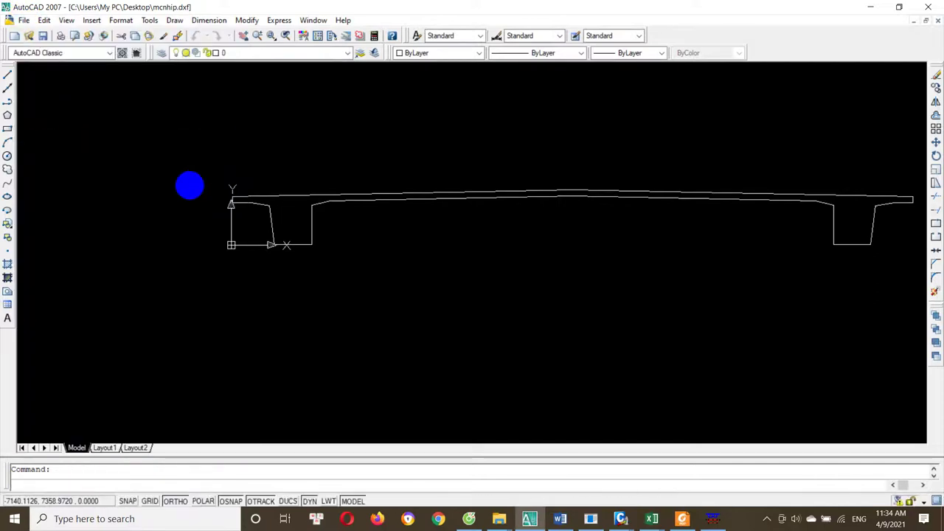
scroll(428, 329, "down", 3)
scroll(413, 244, "up", 3)
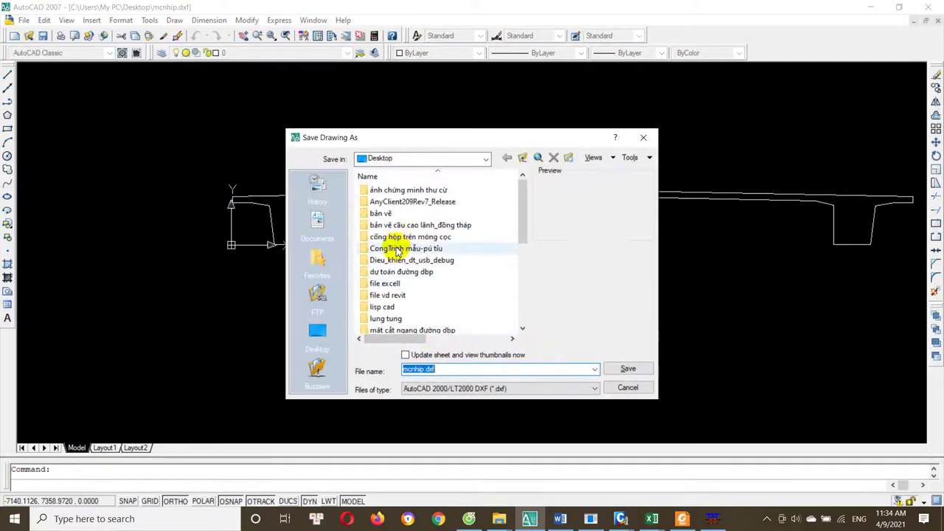
left_click(417, 235)
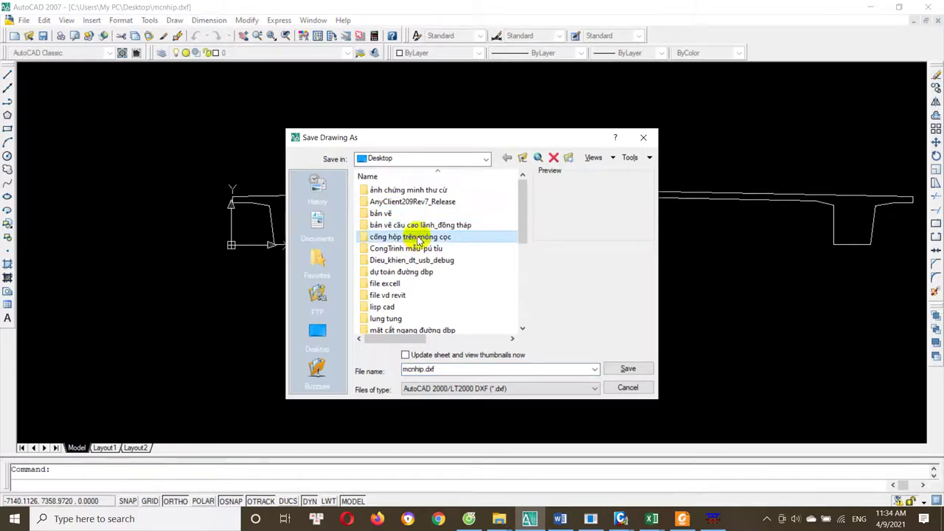
left_click(418, 261)
scroll(417, 266, "down", 4)
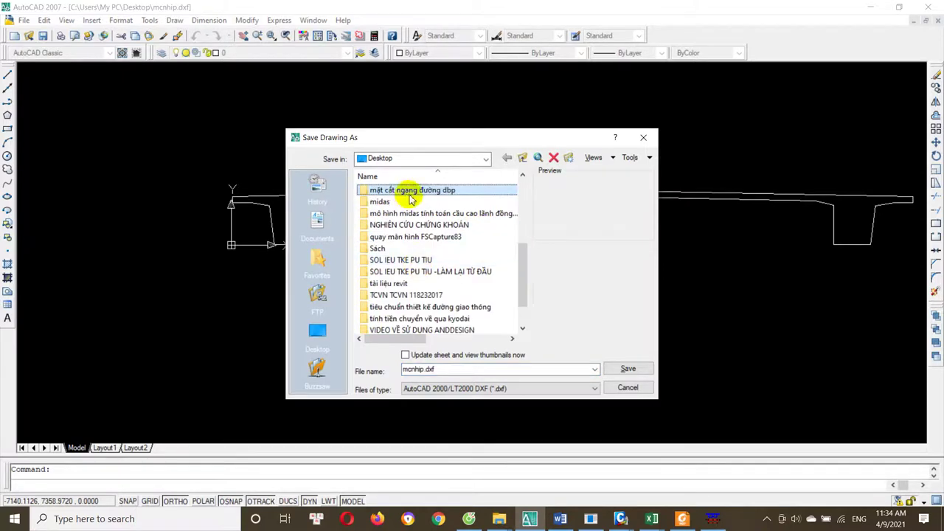
left_click(435, 214)
double_click(437, 217)
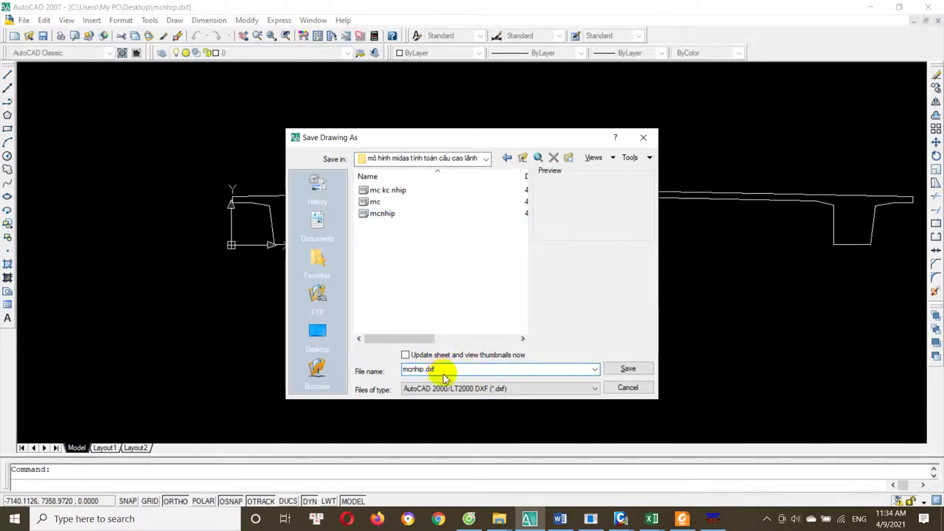
Save the drawing there as mcnhip2 in AutoCAD 2000/LT2000 DXF format
left_click(628, 369)
left_click(542, 388)
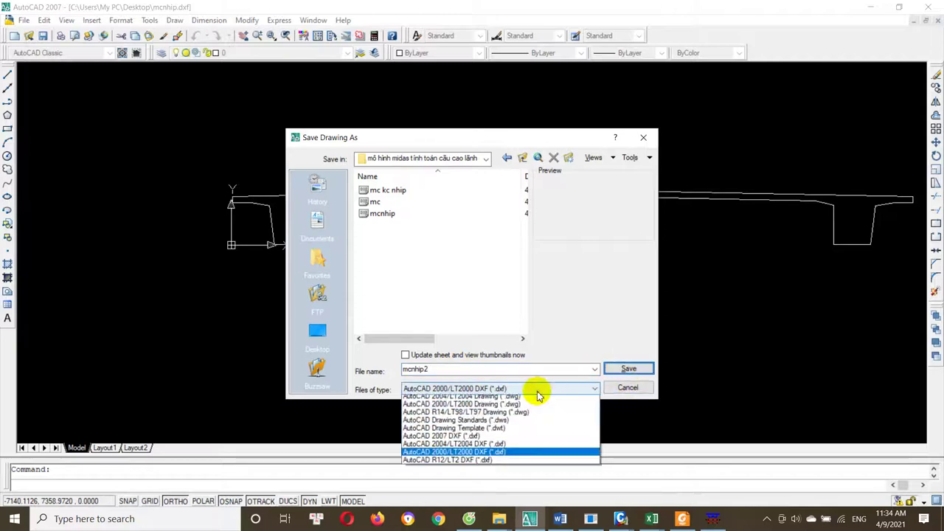
left_click(509, 464)
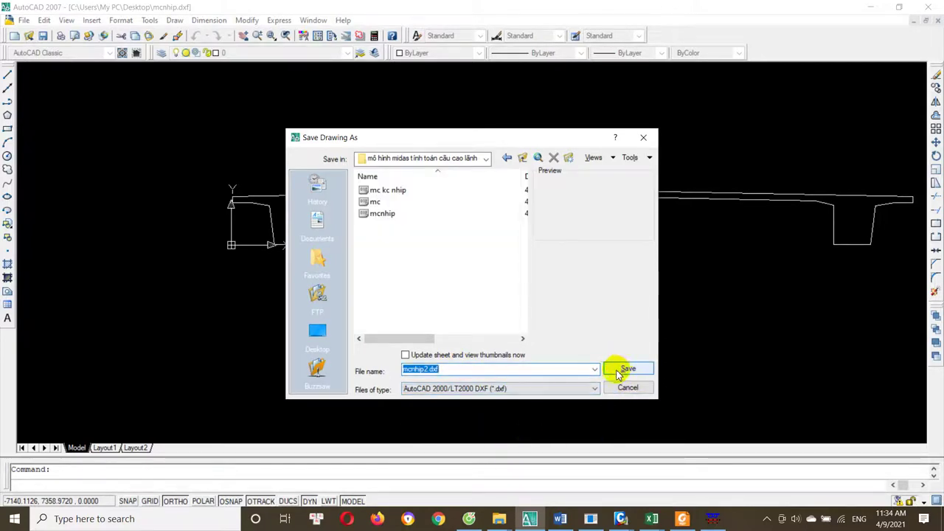
left_click(626, 369)
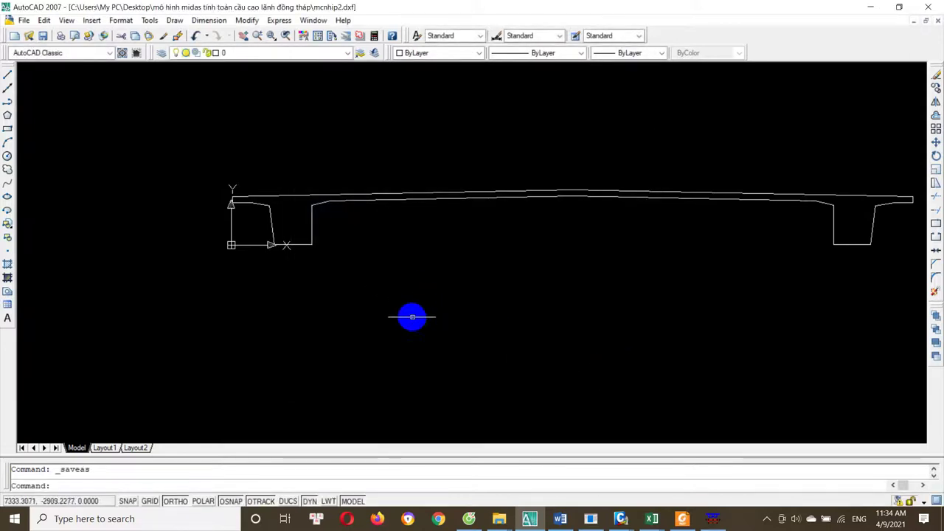
left_click(685, 507)
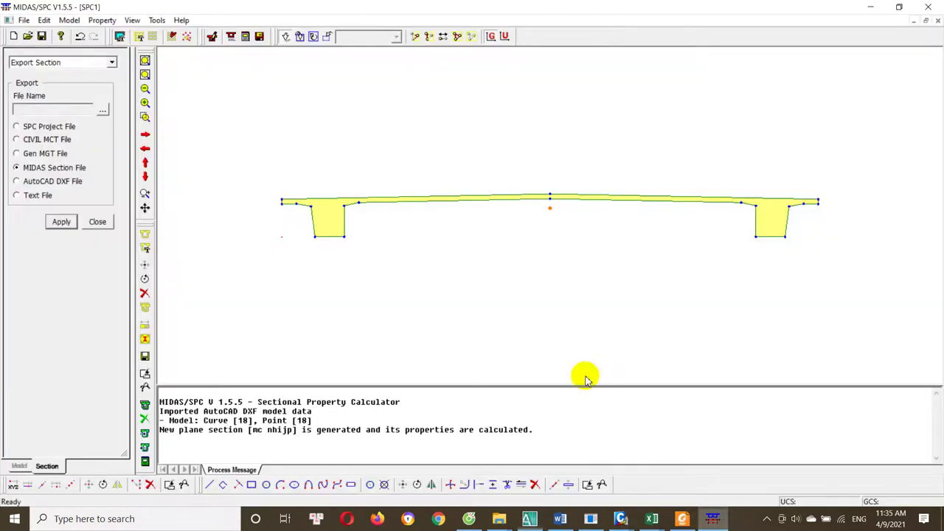
Begin an AutoCAD DXF import in SPC, choosing mcnhip2.dxf from the midas model folder
left_click(25, 21)
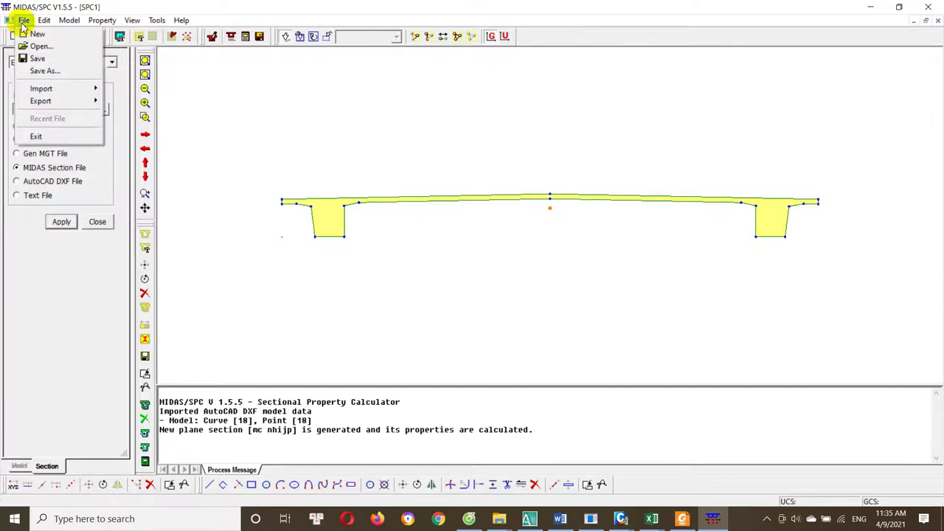
mouse_move(42, 88)
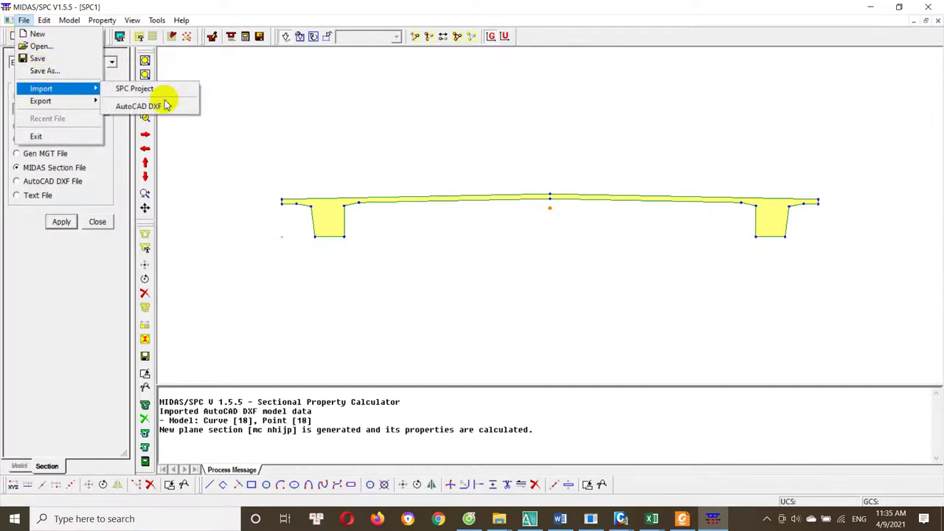
left_click(150, 107)
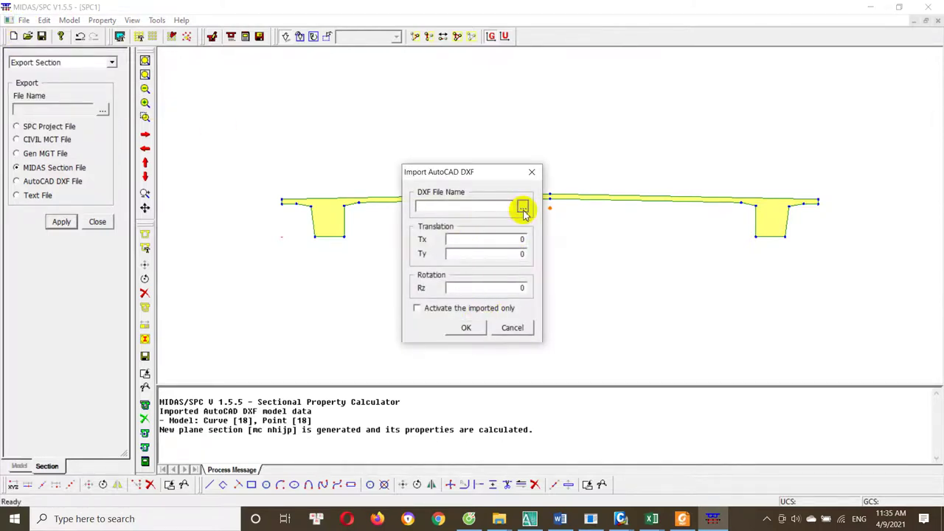
left_click(522, 207)
scroll(413, 258, "down", 2)
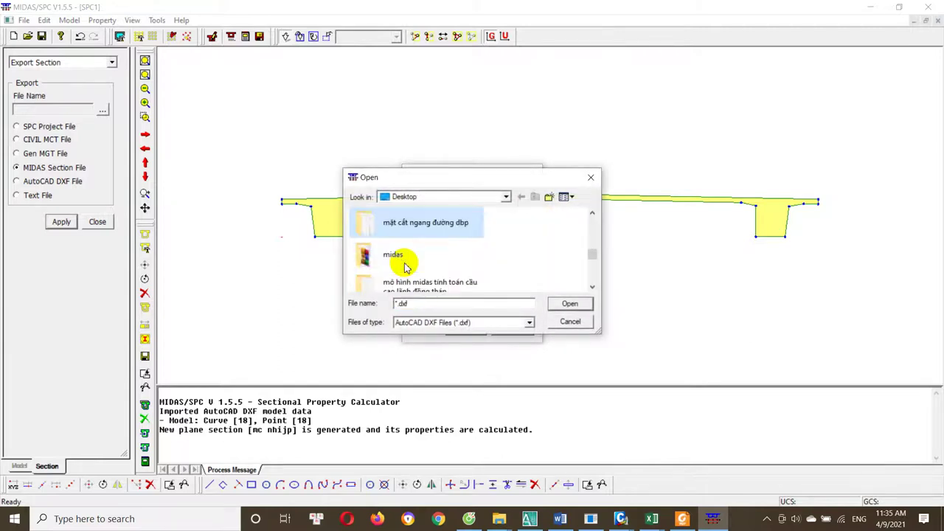
scroll(433, 258, "down", 2)
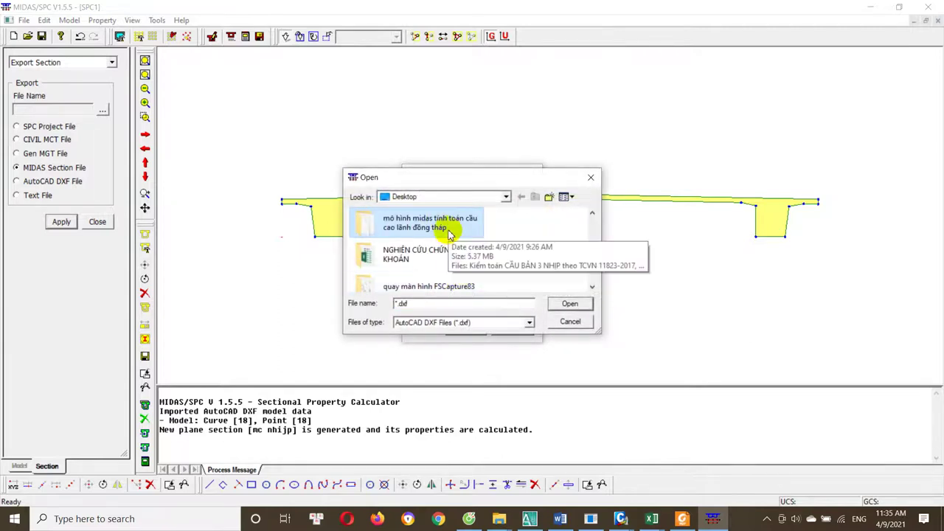
double_click(443, 227)
double_click(403, 264)
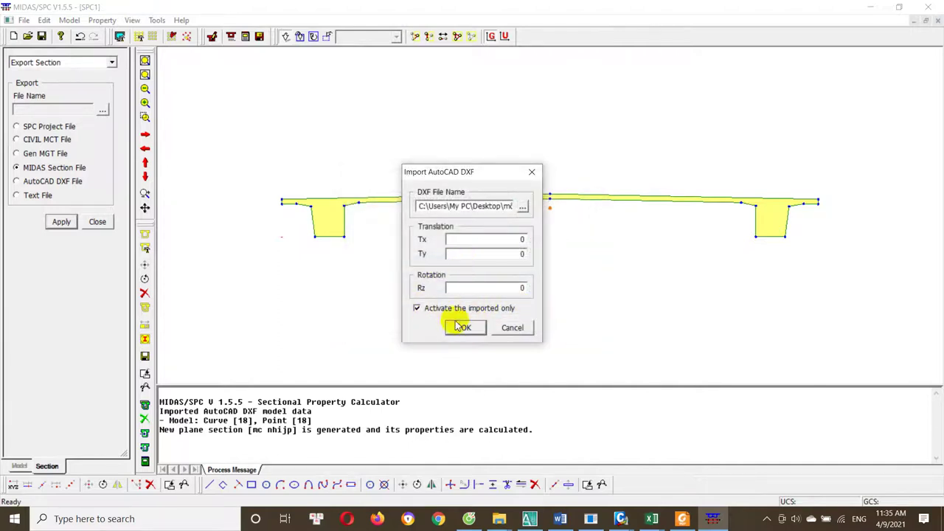
Confirm the import, dismiss the cannot-open-file error, and exit SPC without saving
left_click(466, 329)
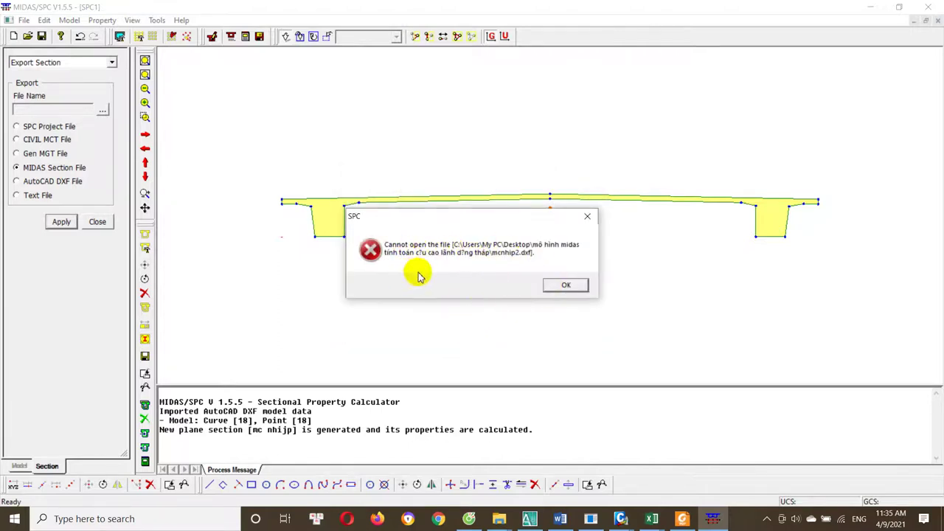
left_click(566, 287)
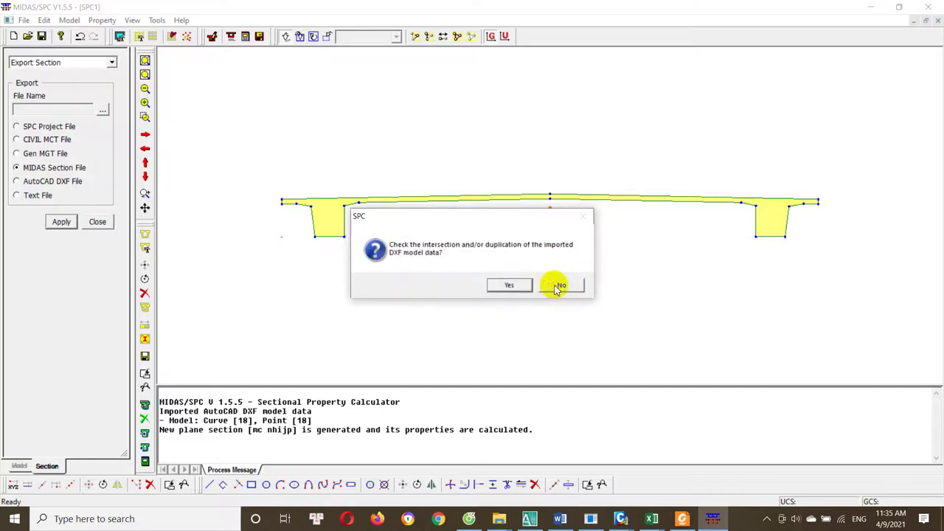
left_click(512, 285)
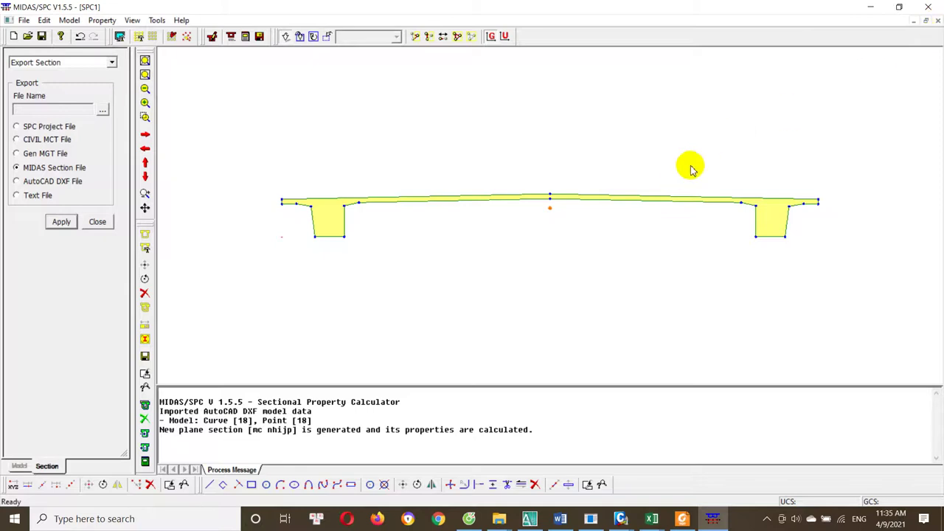
left_click(938, 21)
left_click(478, 284)
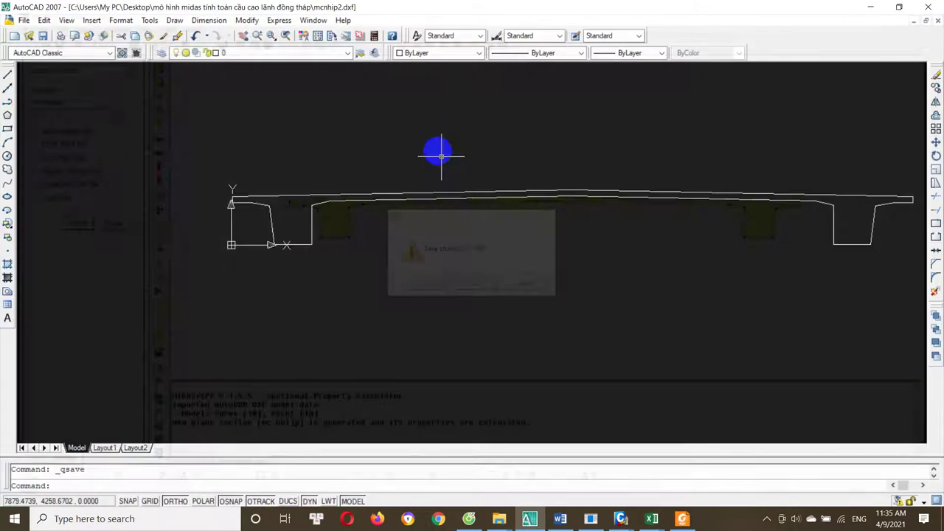
mouse_move(620, 519)
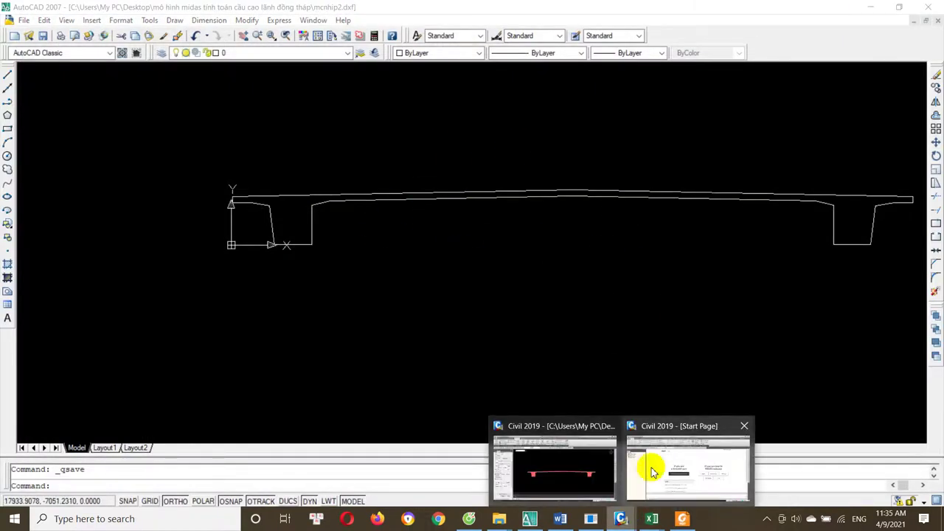
Launch a fresh Sectional Property Calculator from MIDAS/Civil with the default kgf and mm settings
left_click(559, 479)
left_click(533, 22)
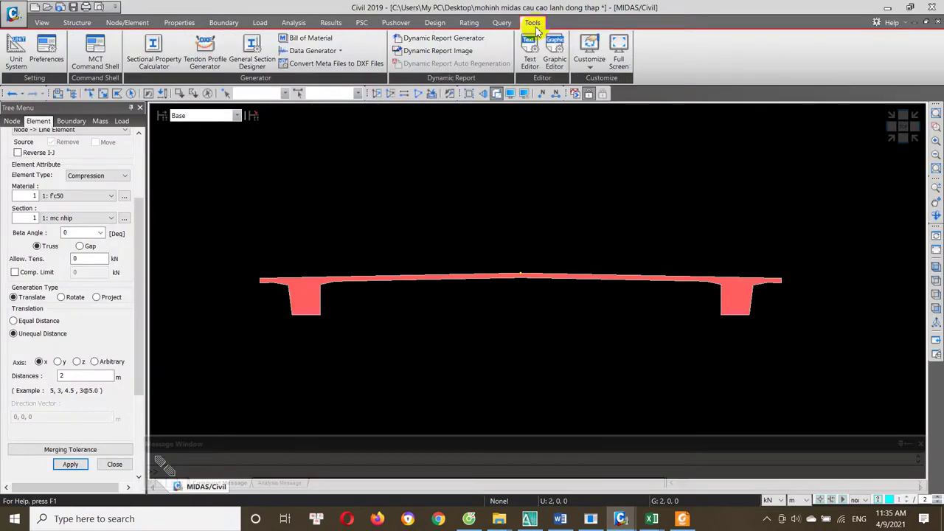
left_click(158, 45)
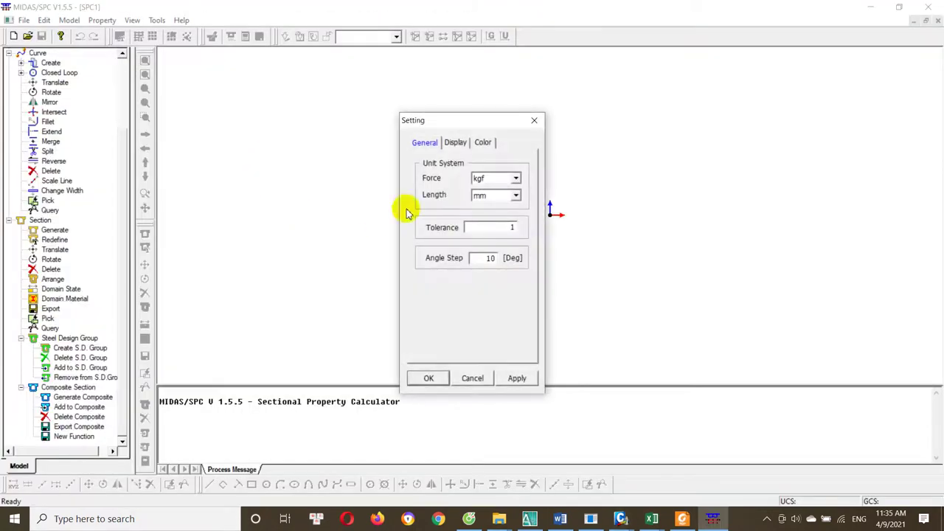
left_click(431, 379)
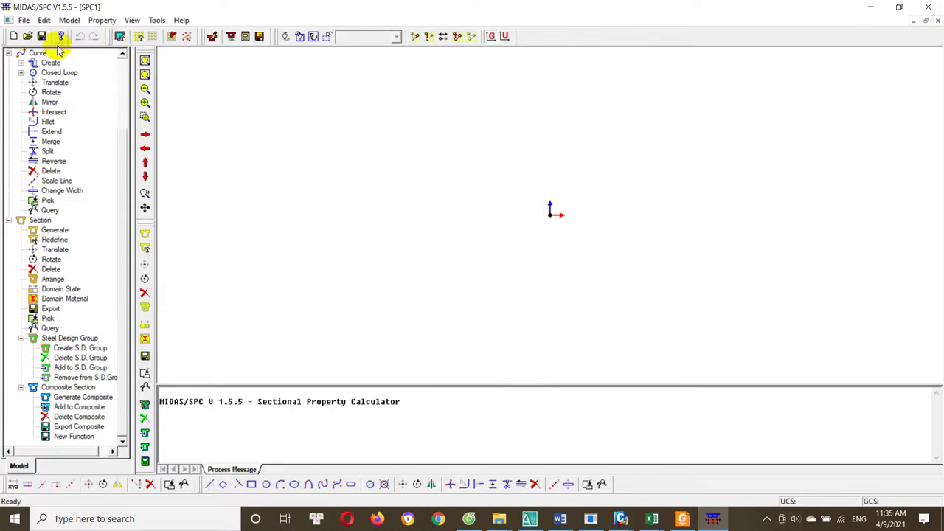
Retry importing mcnhip2.dxf from the midas model folder as an AutoCAD DXF
left_click(23, 20)
mouse_move(42, 88)
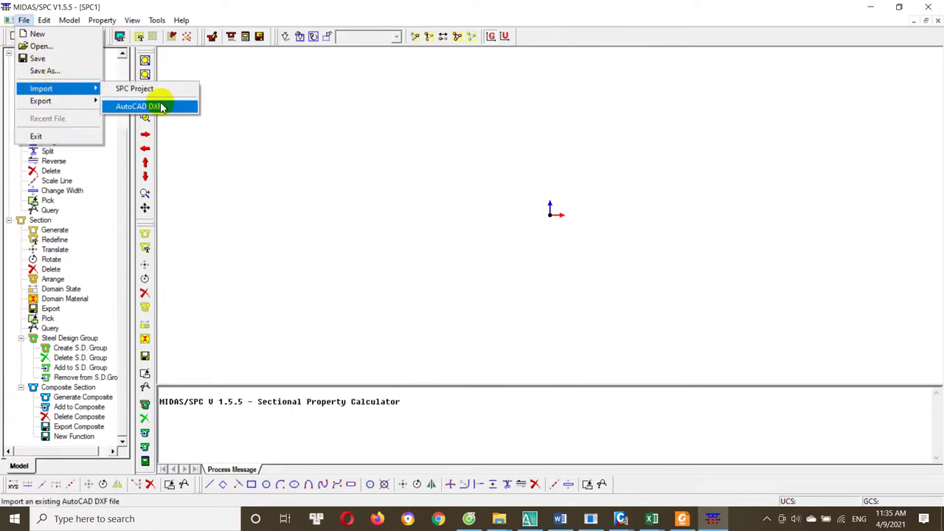
left_click(160, 107)
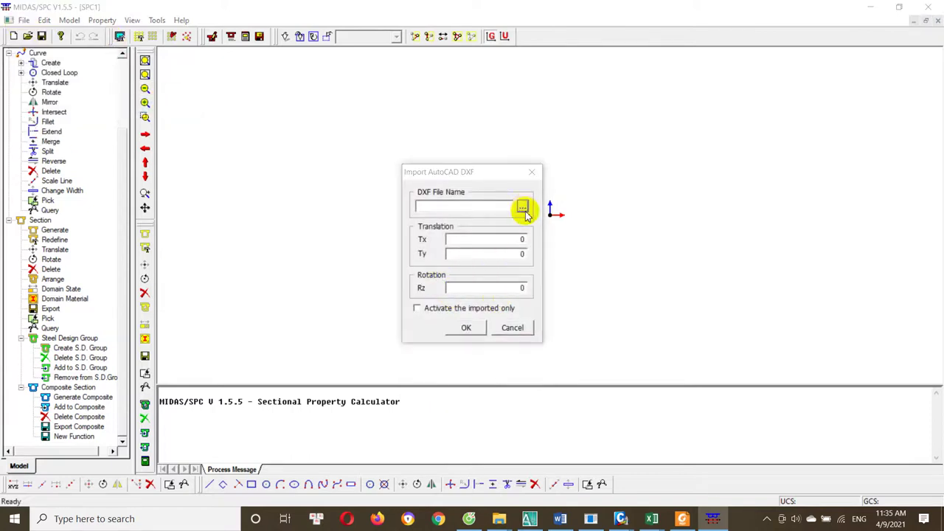
left_click(523, 208)
scroll(432, 271, "down", 1)
left_click(418, 268)
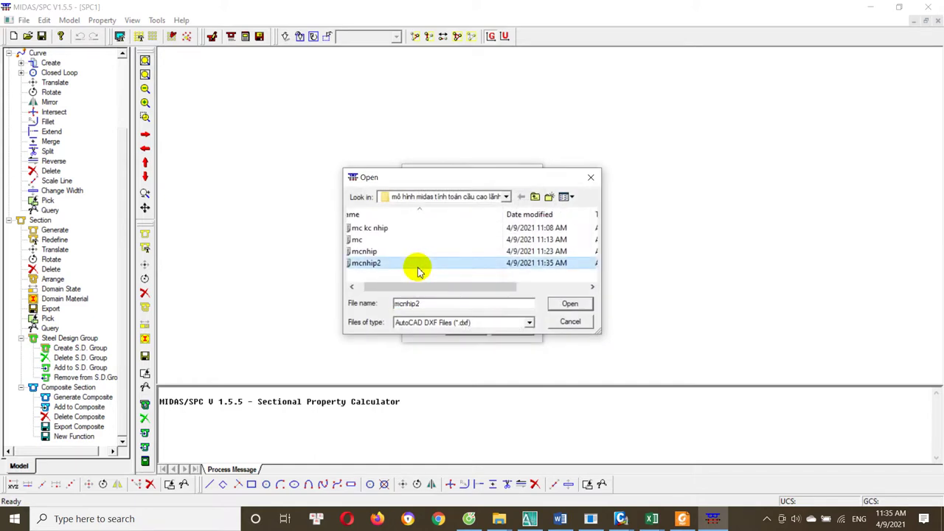
double_click(419, 270)
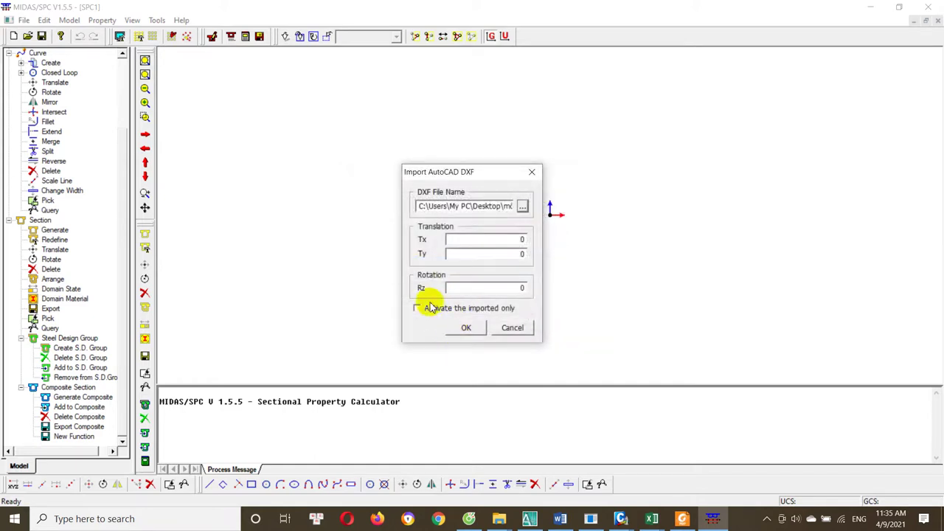
left_click(467, 330)
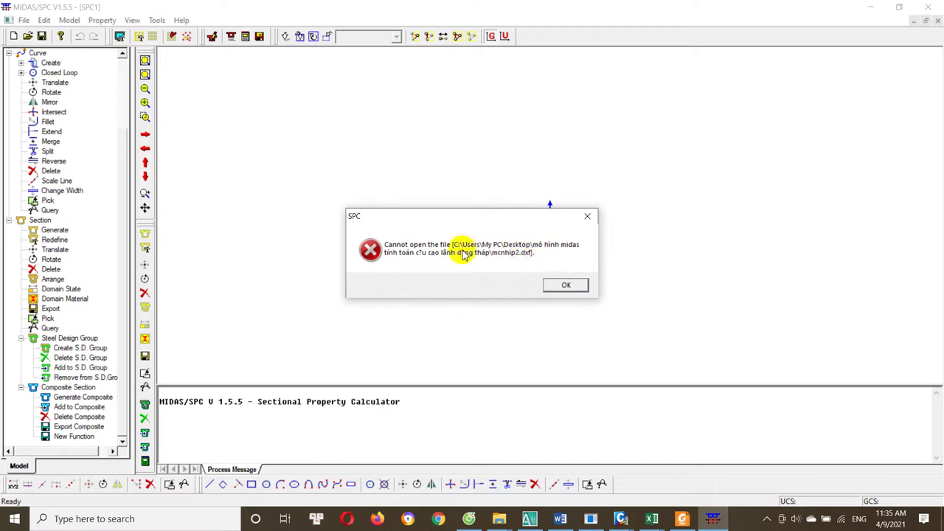
Dismiss the repeated cannot-open-file error and begin the Word note 'Sẽ bị lỗi và ko hiện mặt cắt'
left_click(575, 286)
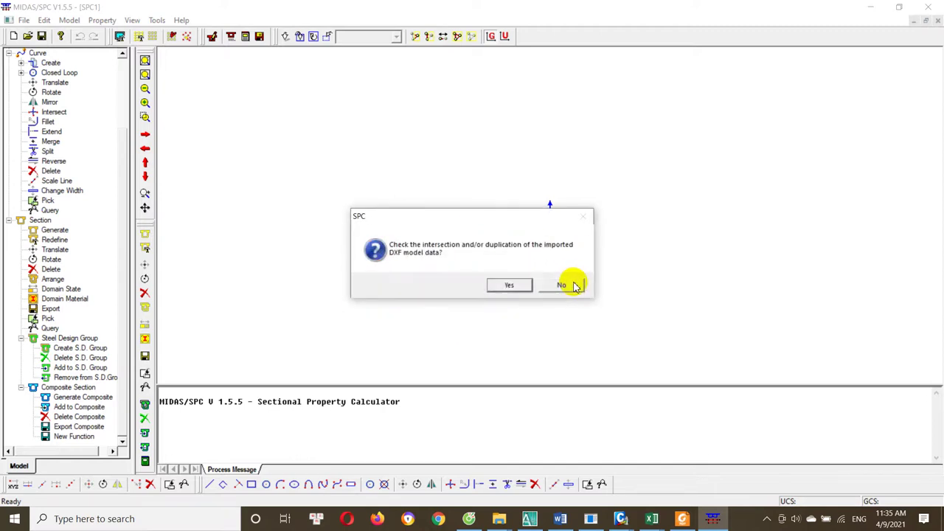
left_click(510, 287)
scroll(550, 227, "up", 3)
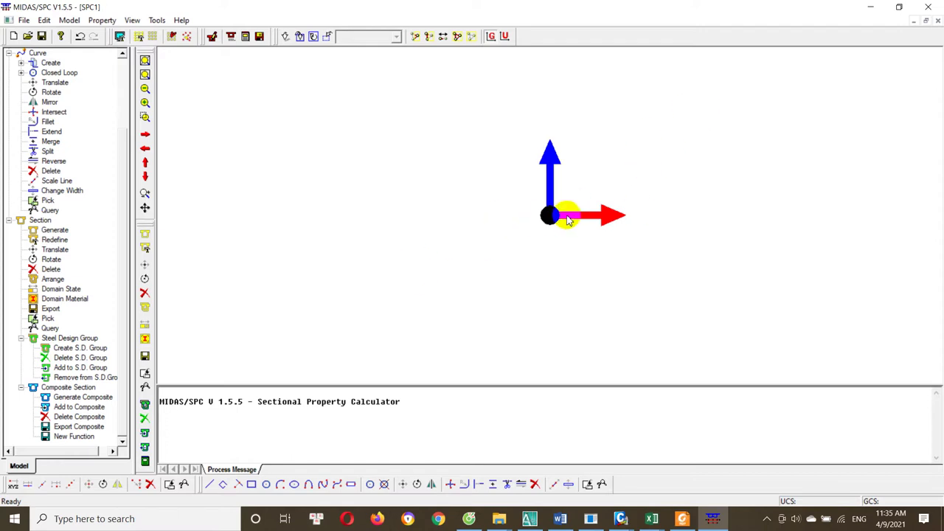
left_click(560, 518)
type("se")
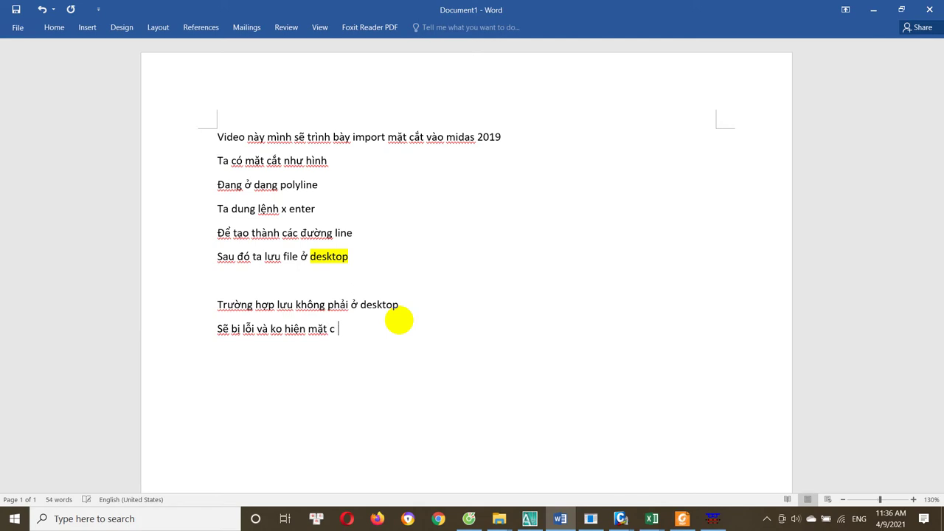
End the note with '!' and add a new line 'Ok' beneath it
type("!")
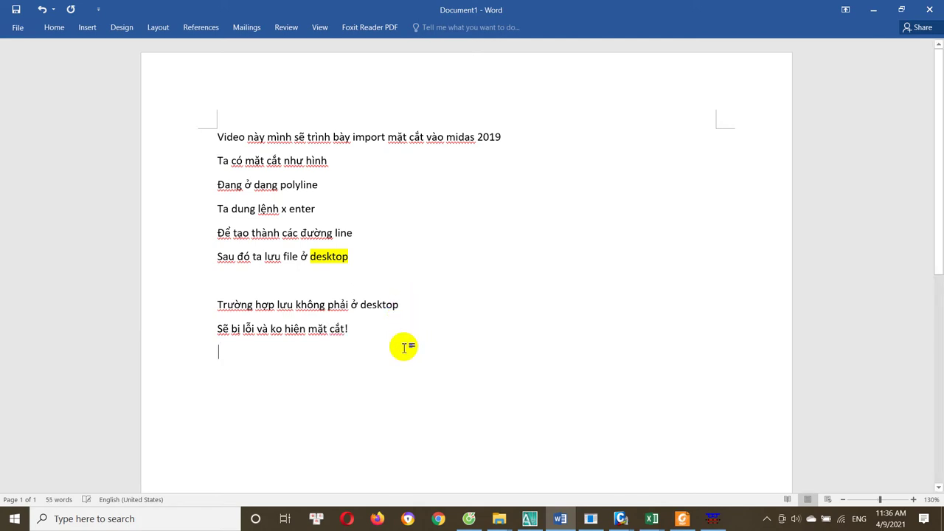
key("Return")
type("ok")
key("Return")
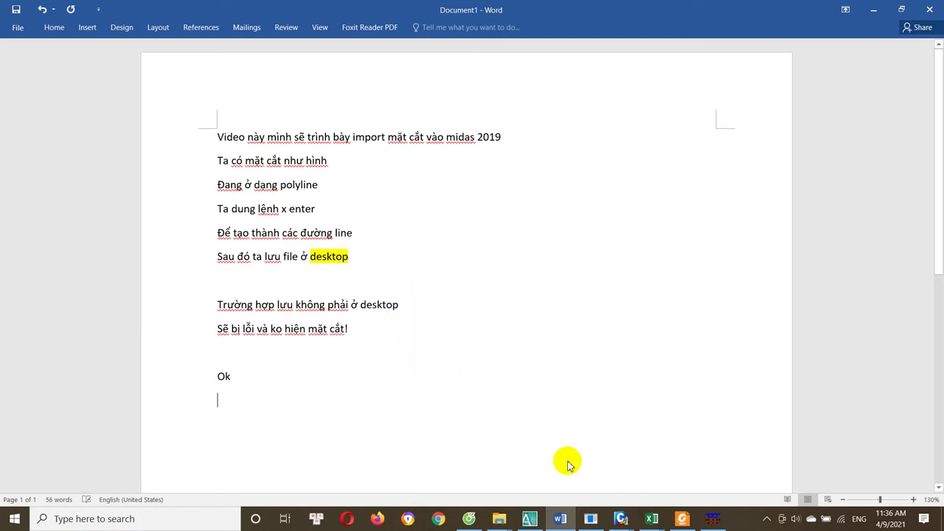